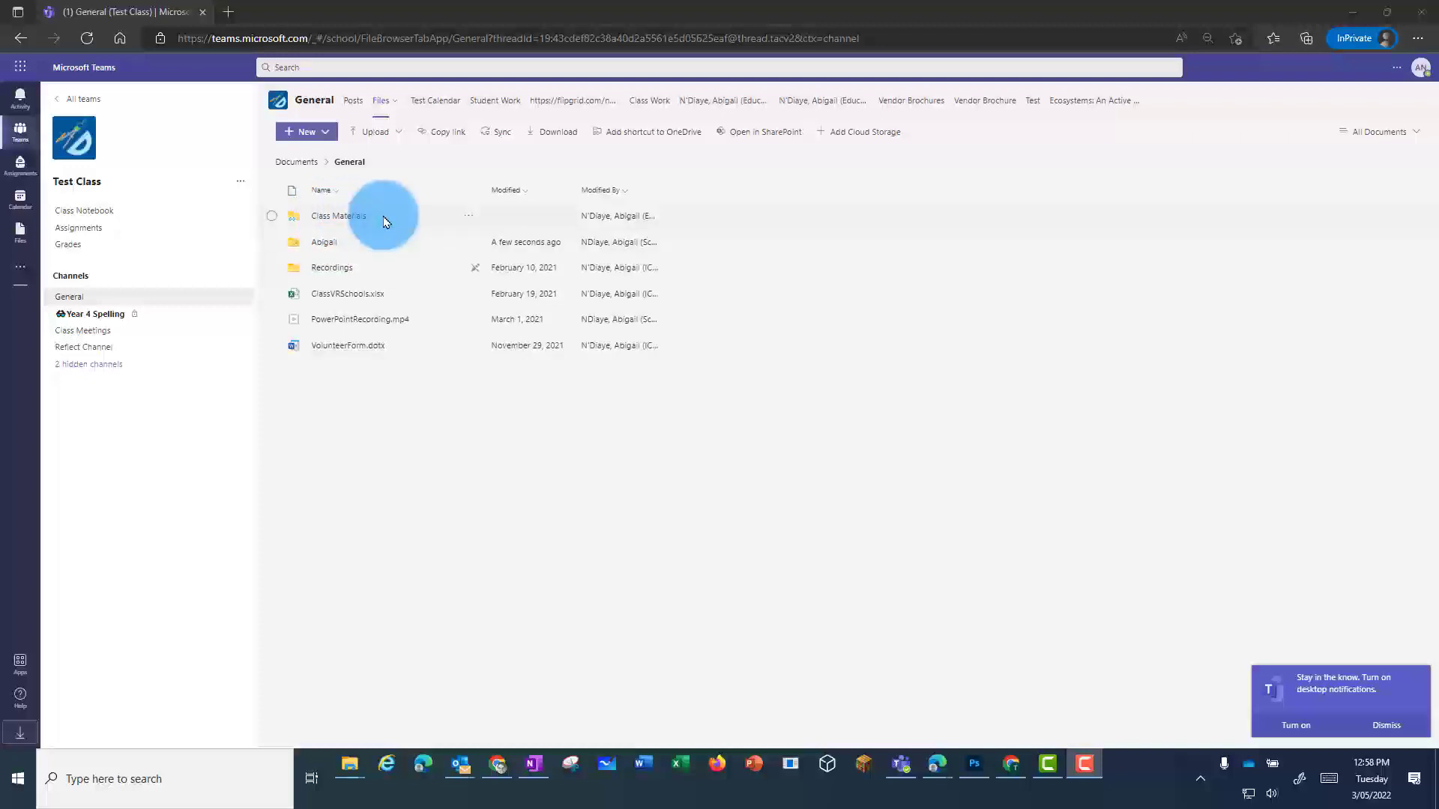
- Open the General channel's Files list in Microsoft Teams
click(323, 249)
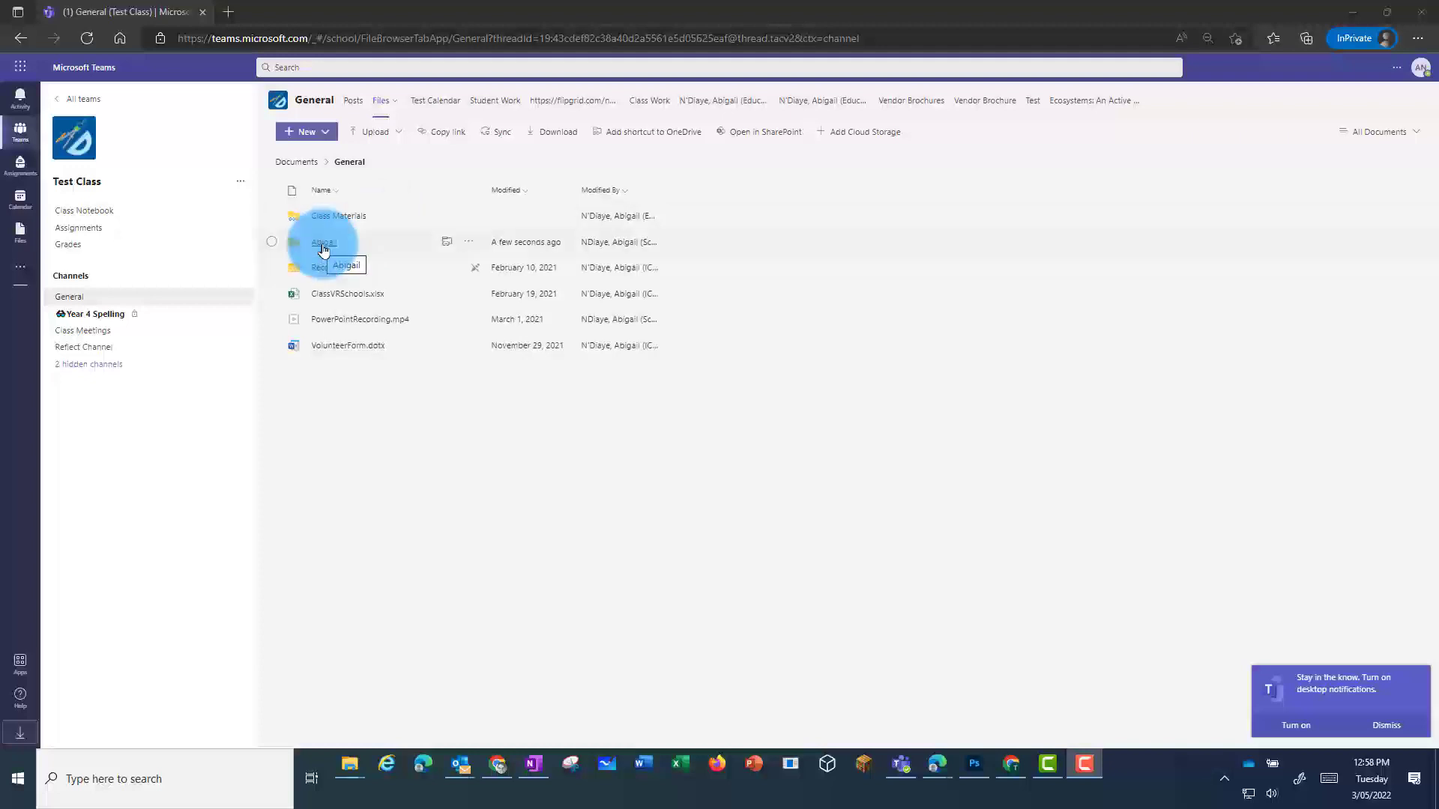
click(299, 171)
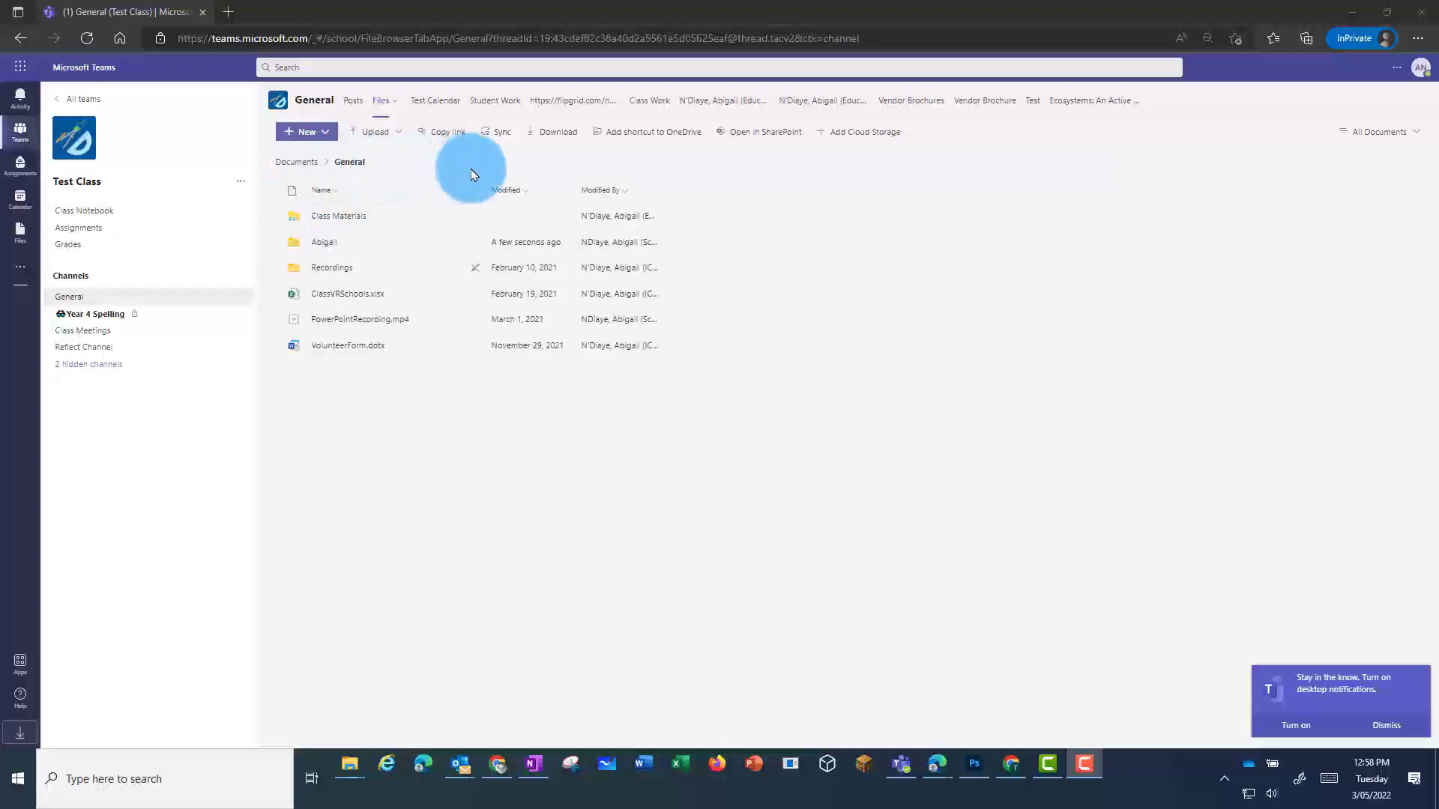
- Open the channel files in SharePoint, go to the Test Class home page, and expand + New
click(751, 140)
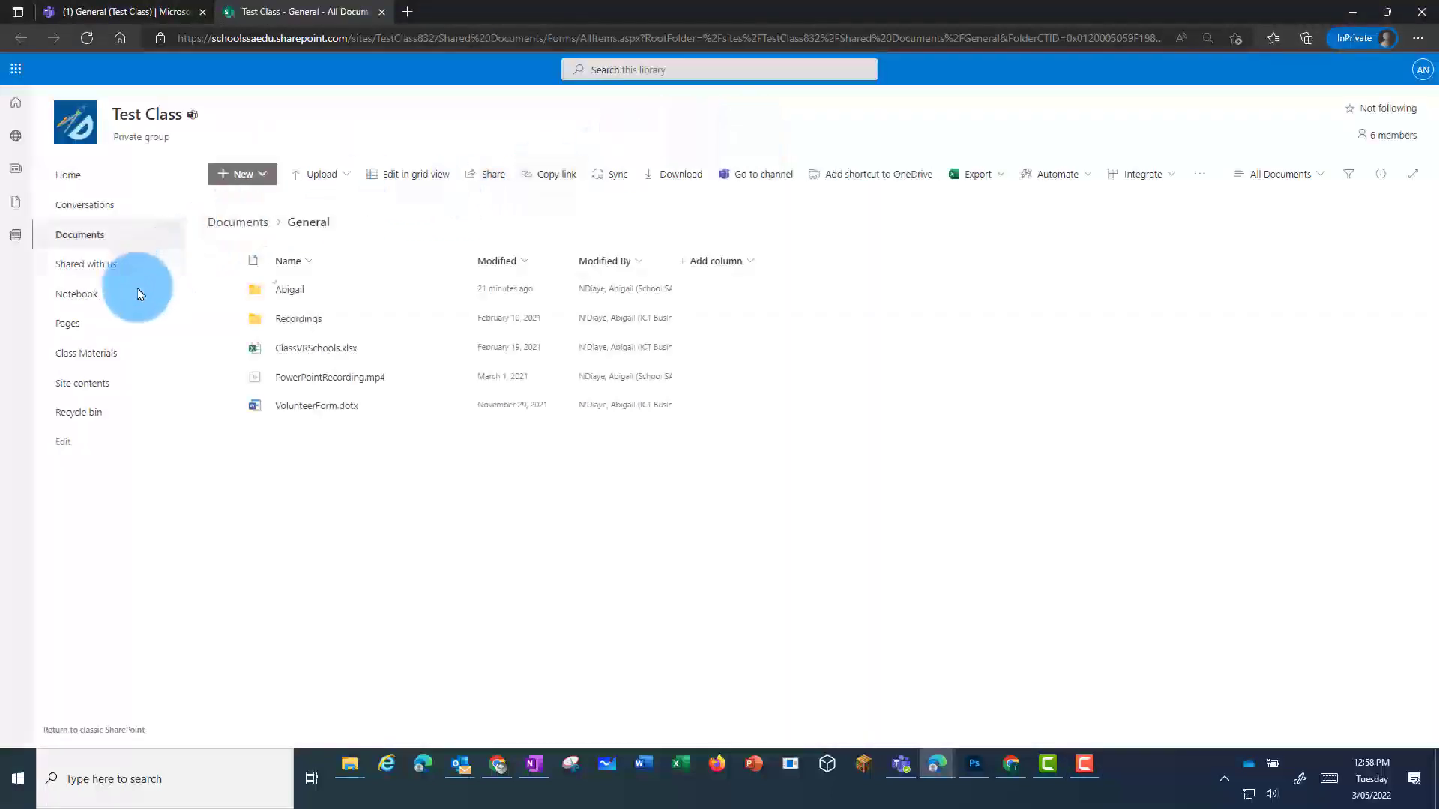
click(69, 180)
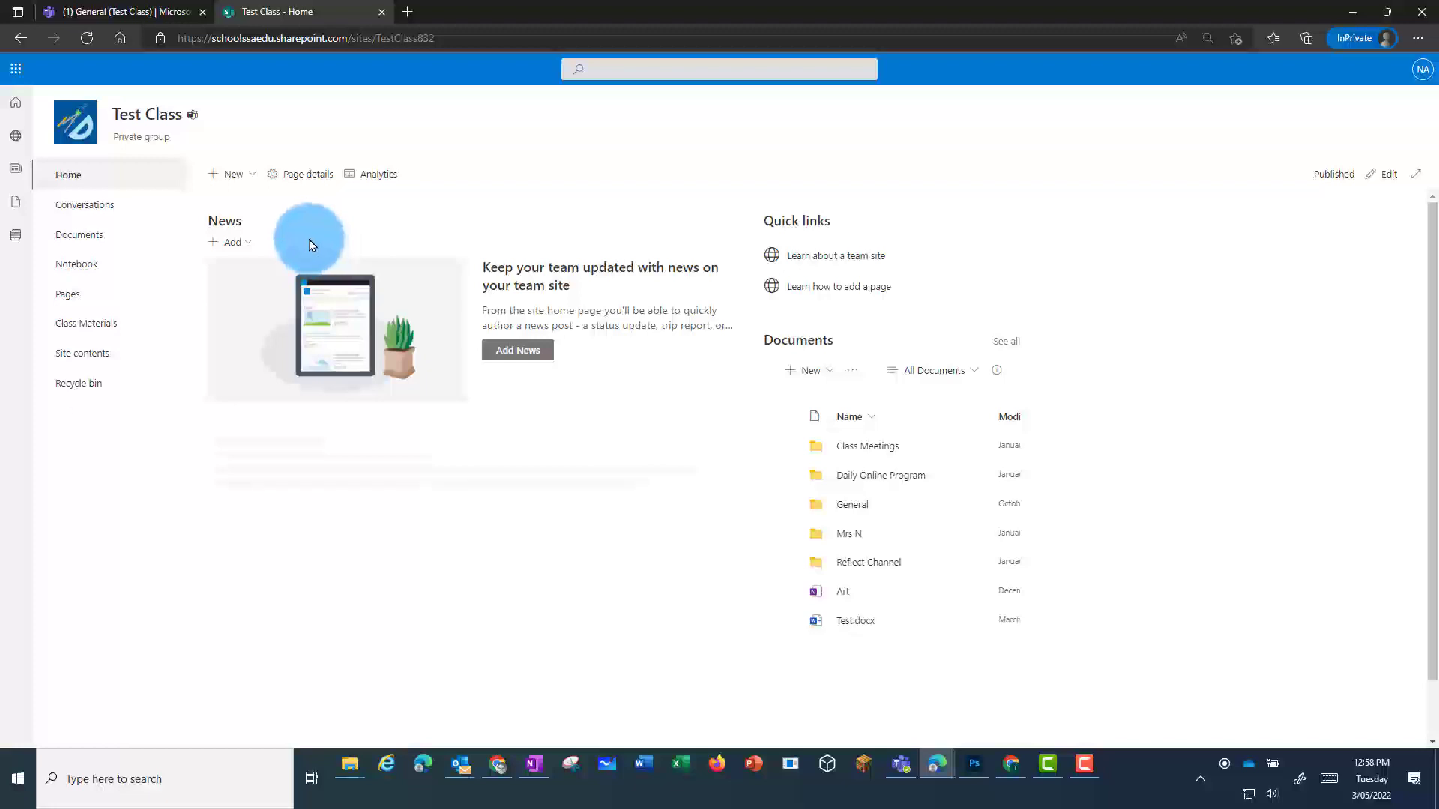
click(252, 180)
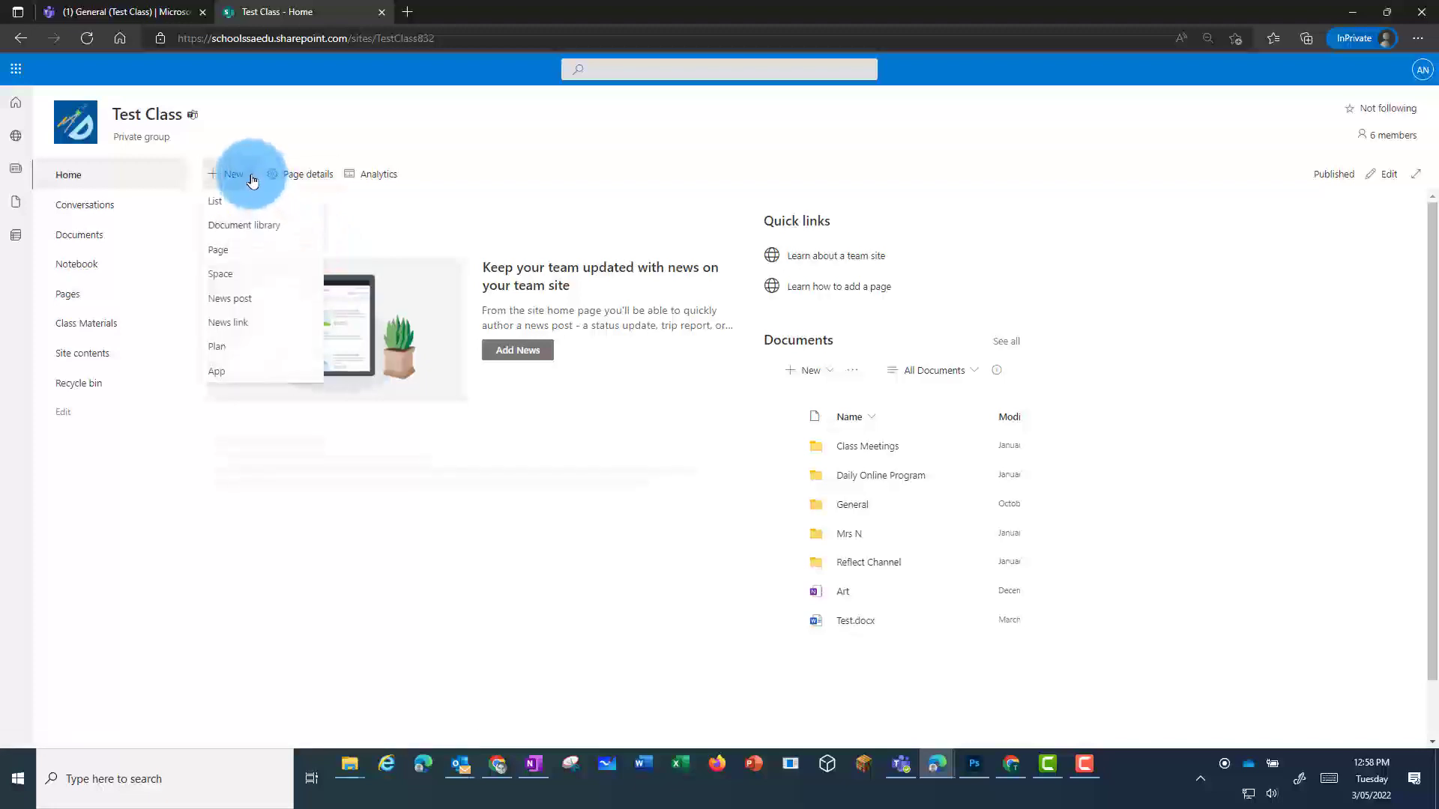
- Create a Terrace space 'Abigail's 360 Tour' described as a tour of South Australian waterways
click(216, 278)
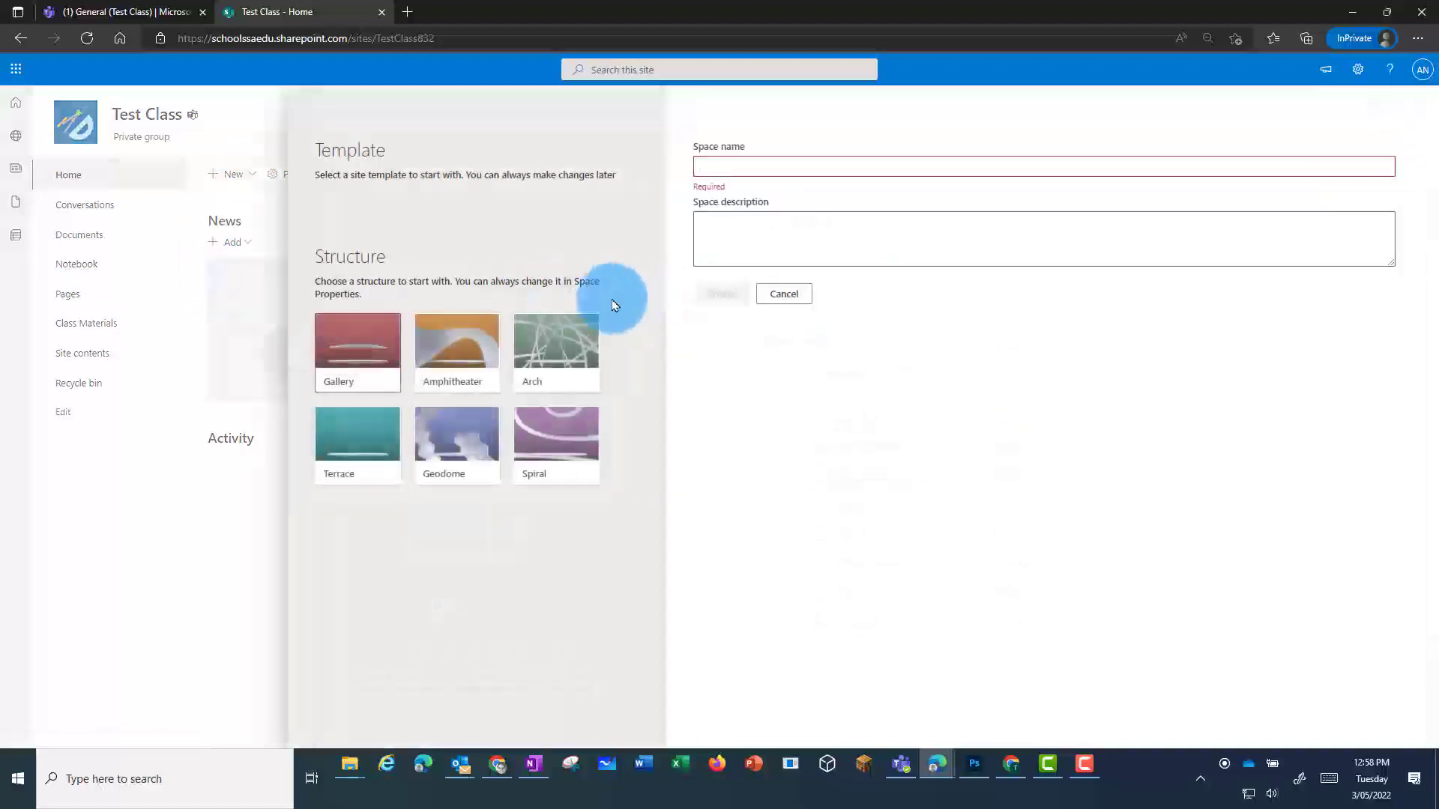
click(720, 167)
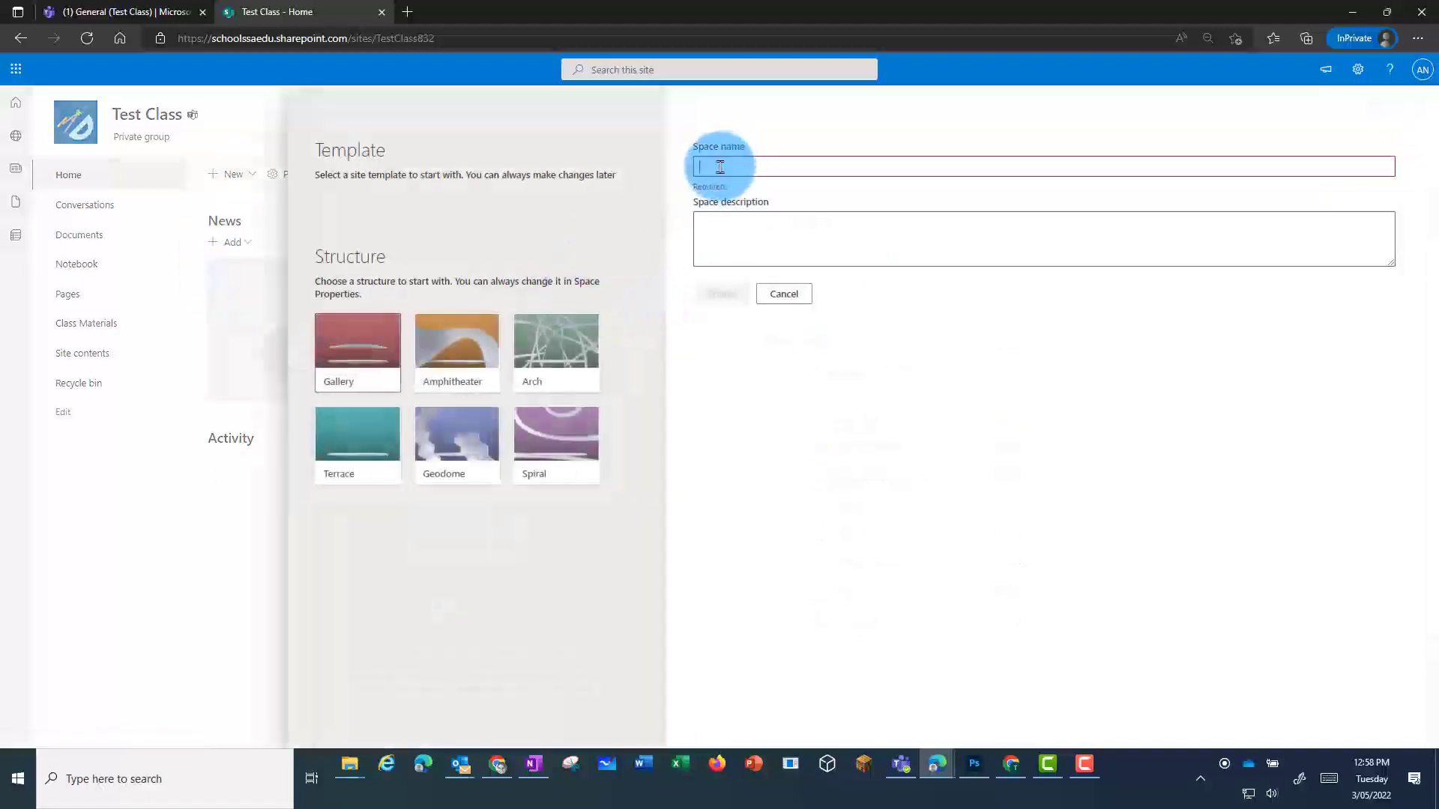
text(Abigail)
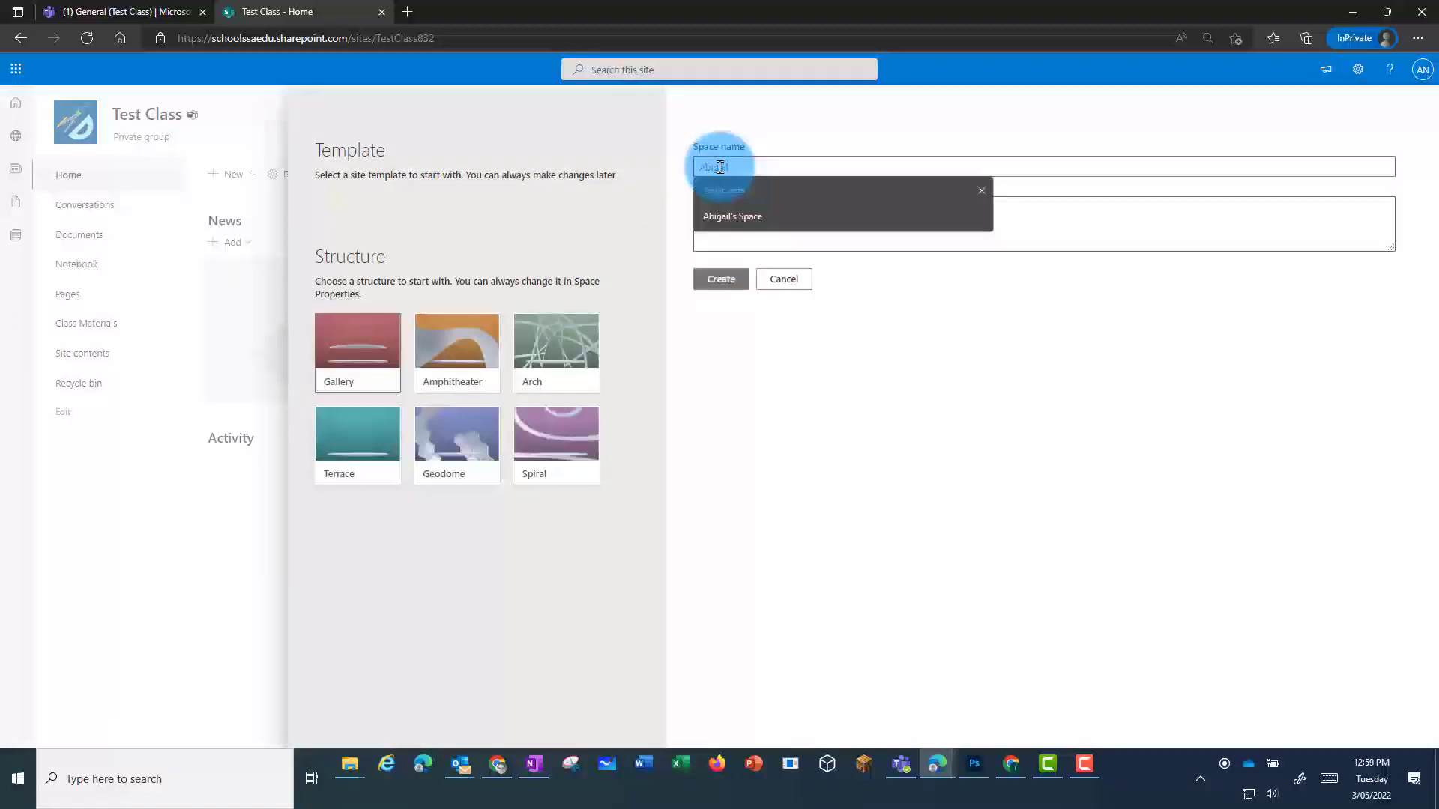
text('s 360 Tour)
click(739, 219)
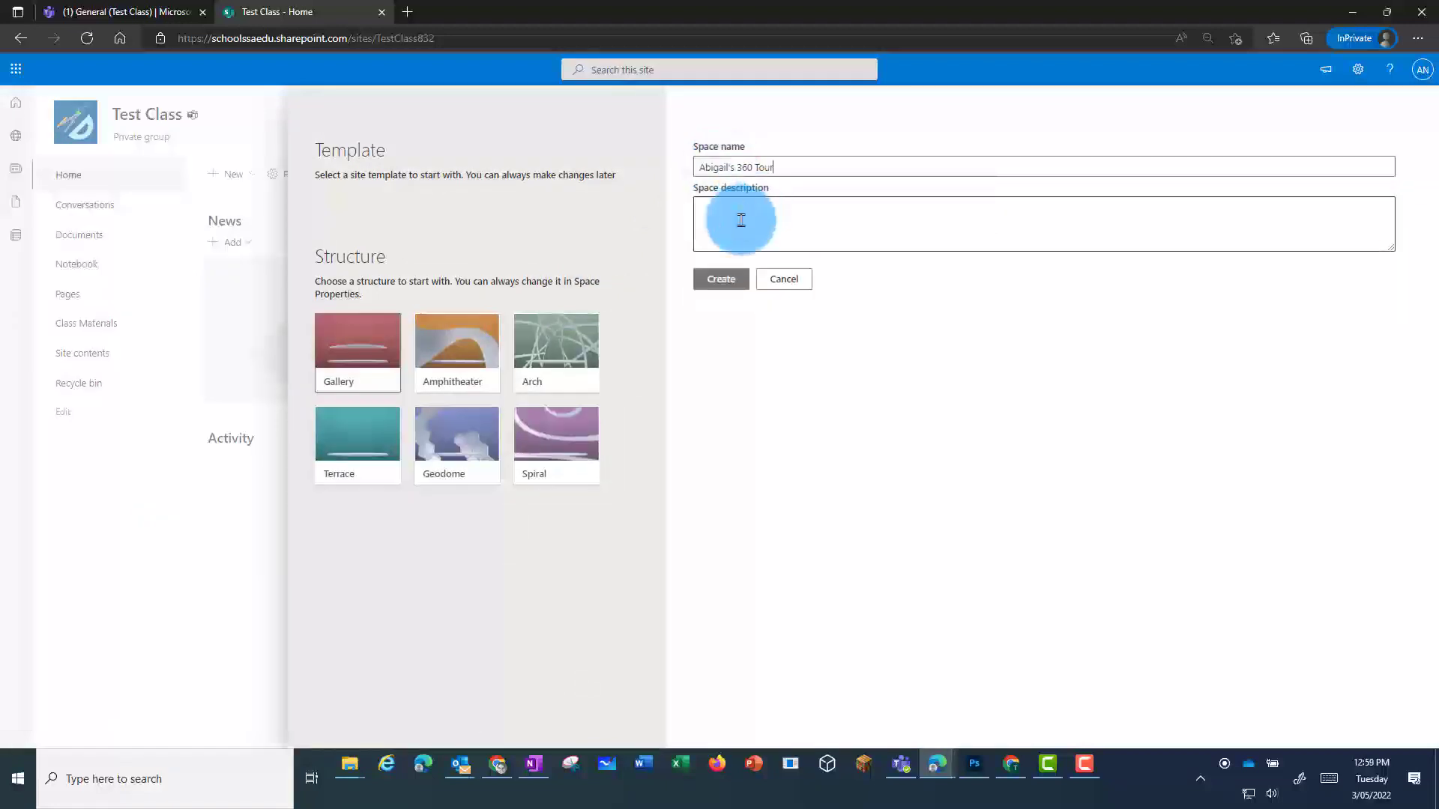
text(T)
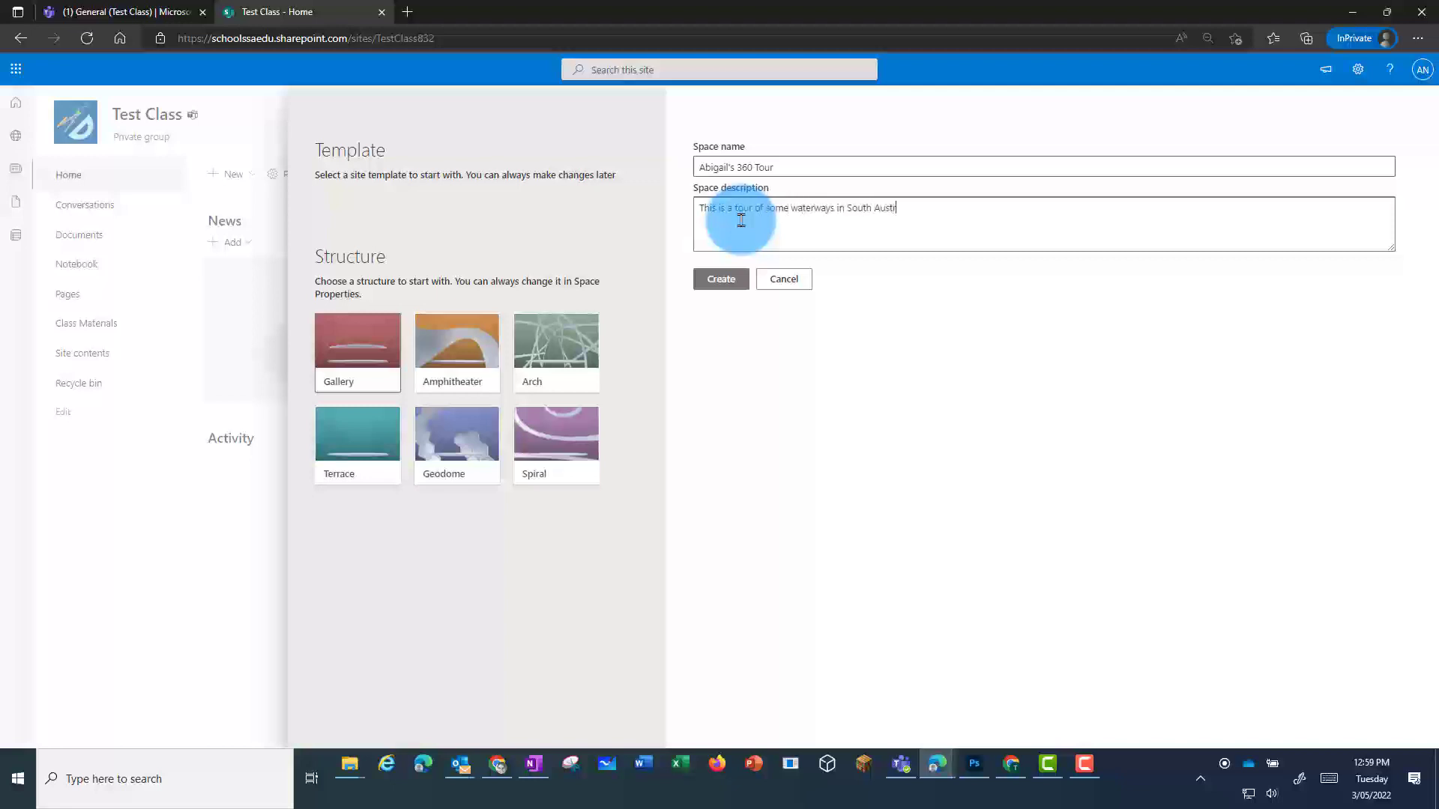
click(369, 454)
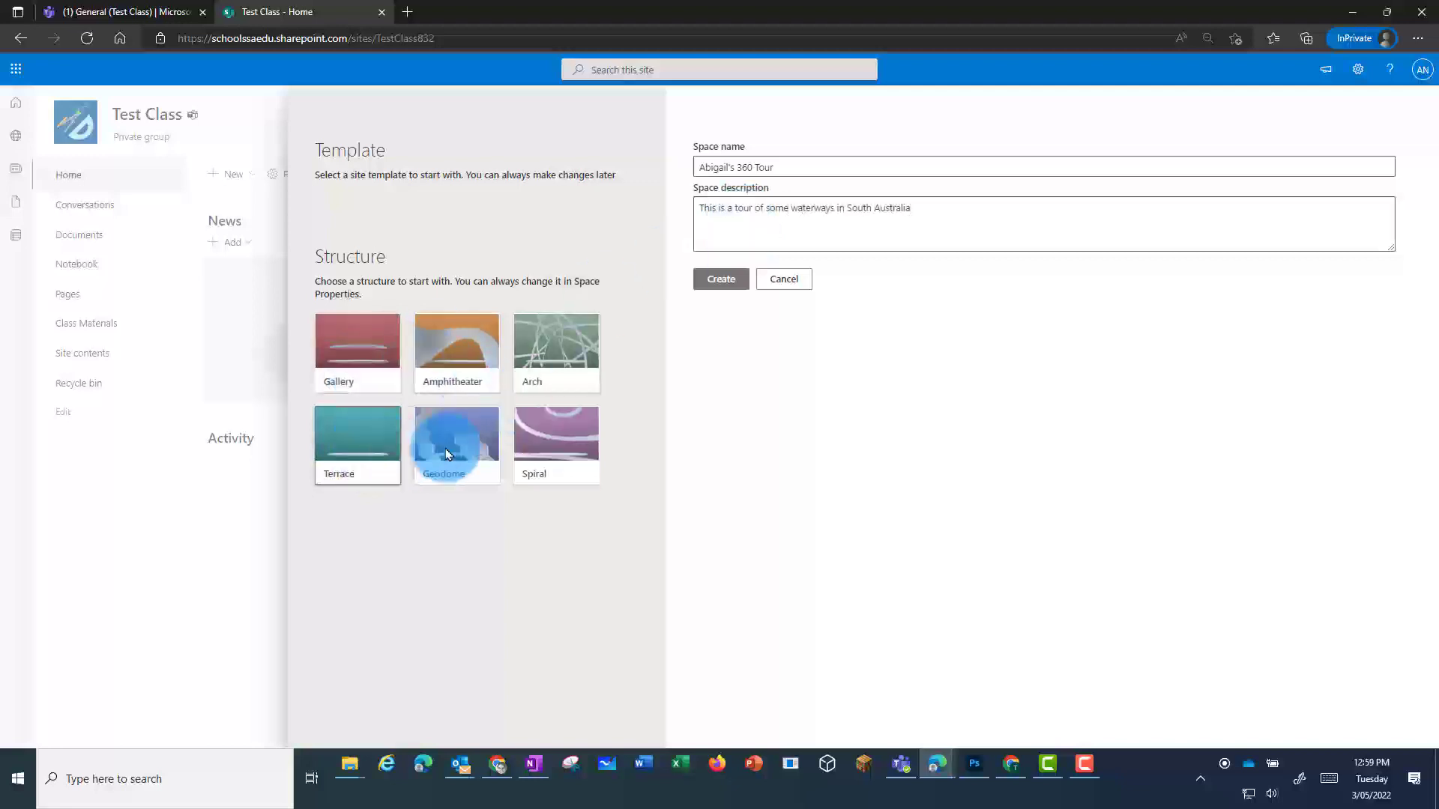
click(722, 280)
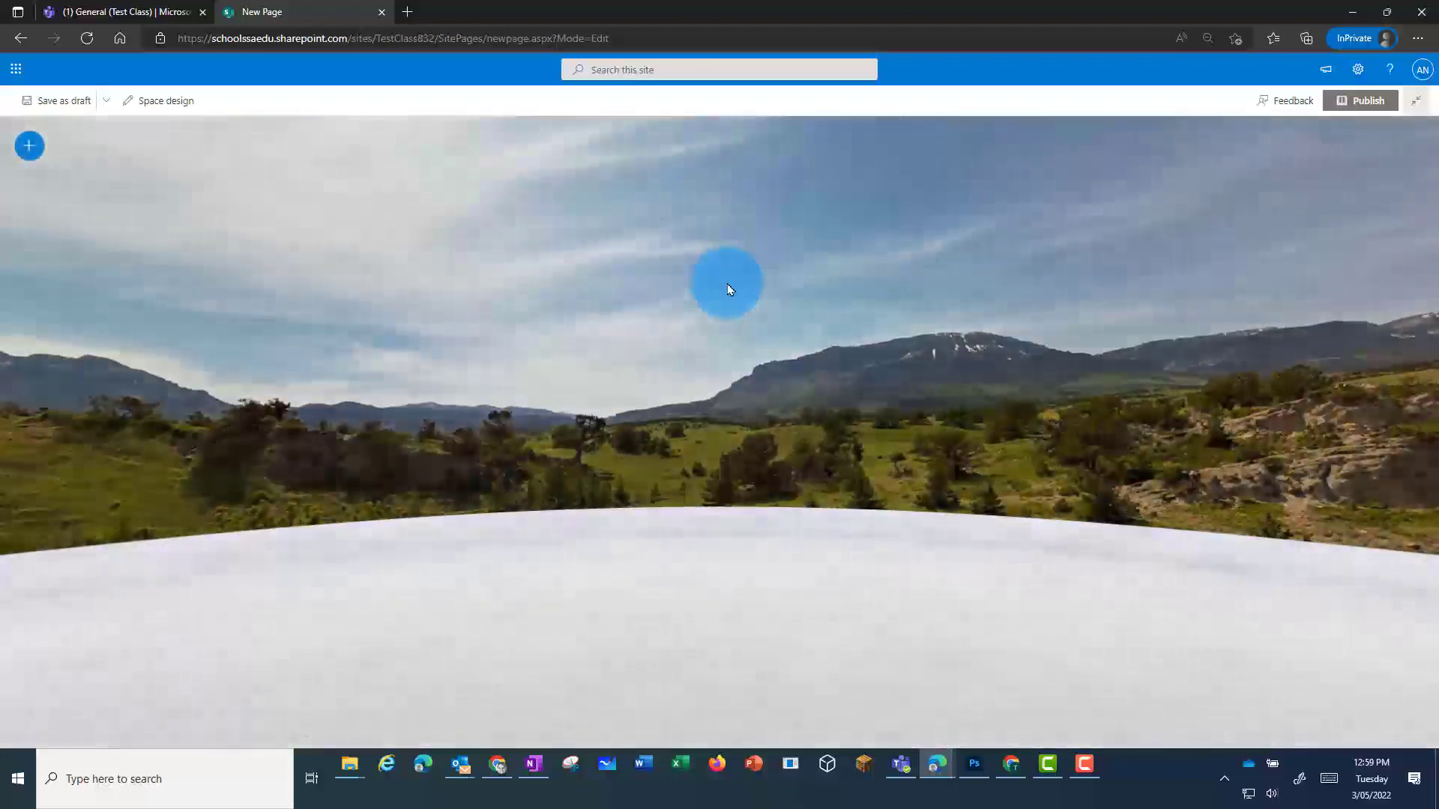
- Look around the new space's panorama and bring up its Space design settings
drag(727, 283, 936, 403)
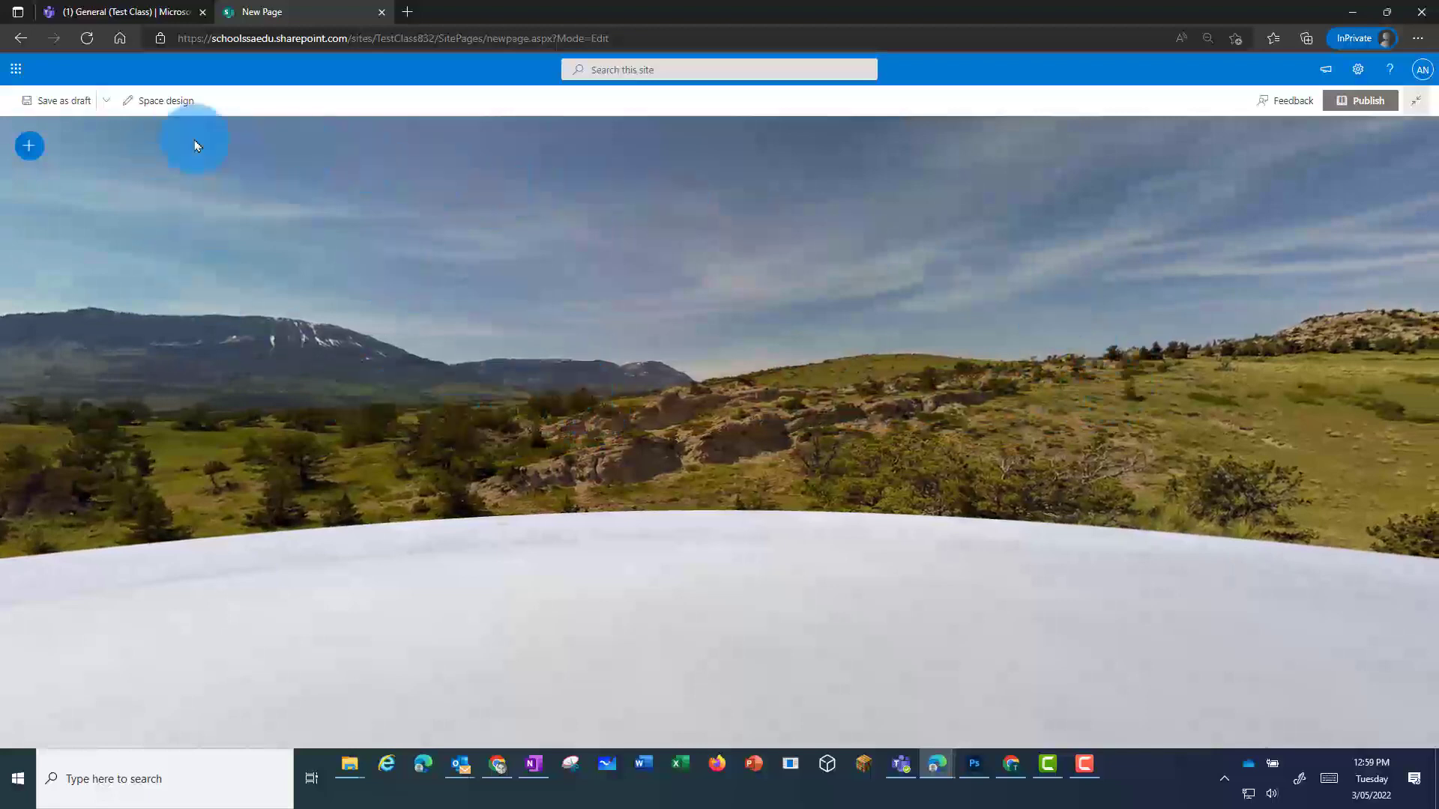
click(152, 112)
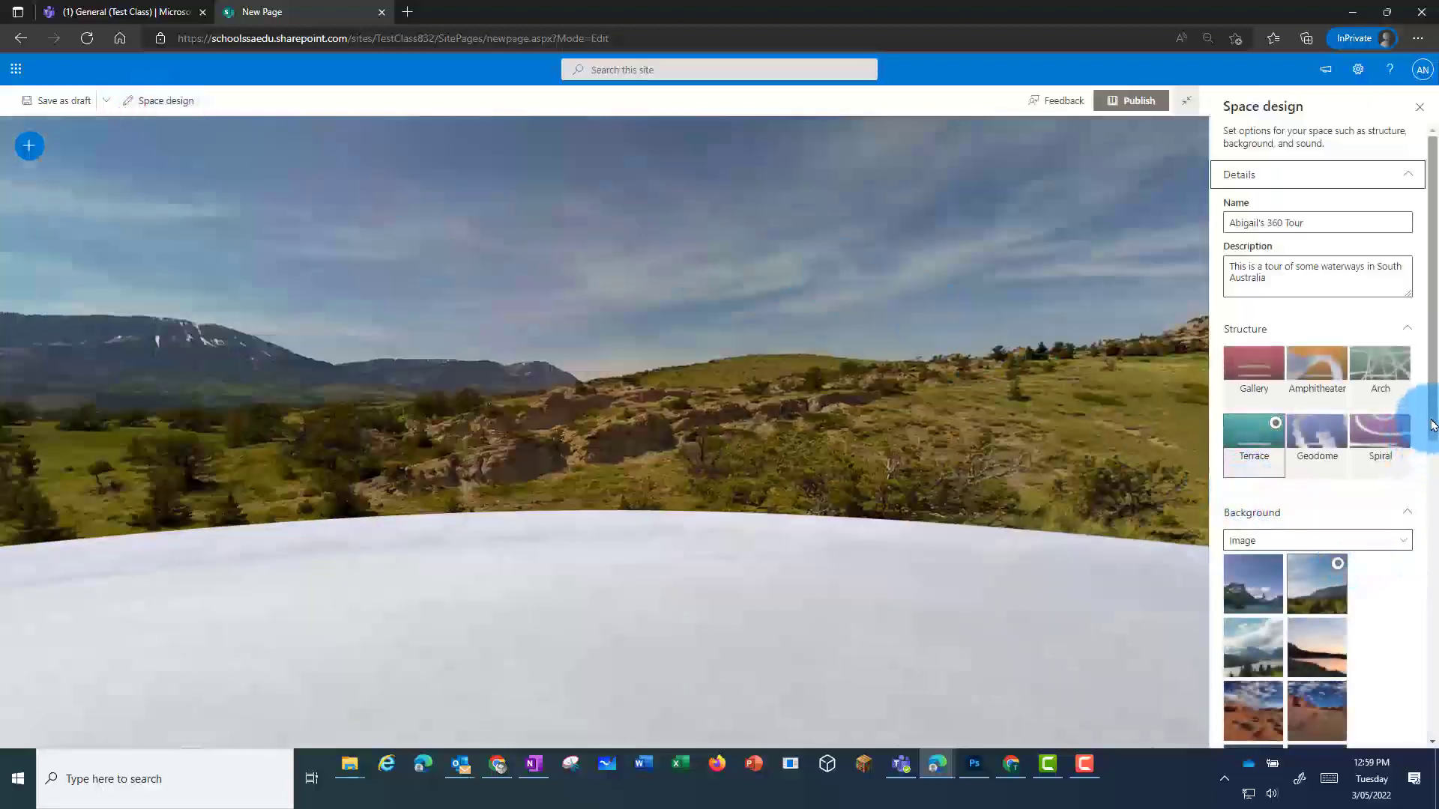
drag(1433, 434, 1429, 557)
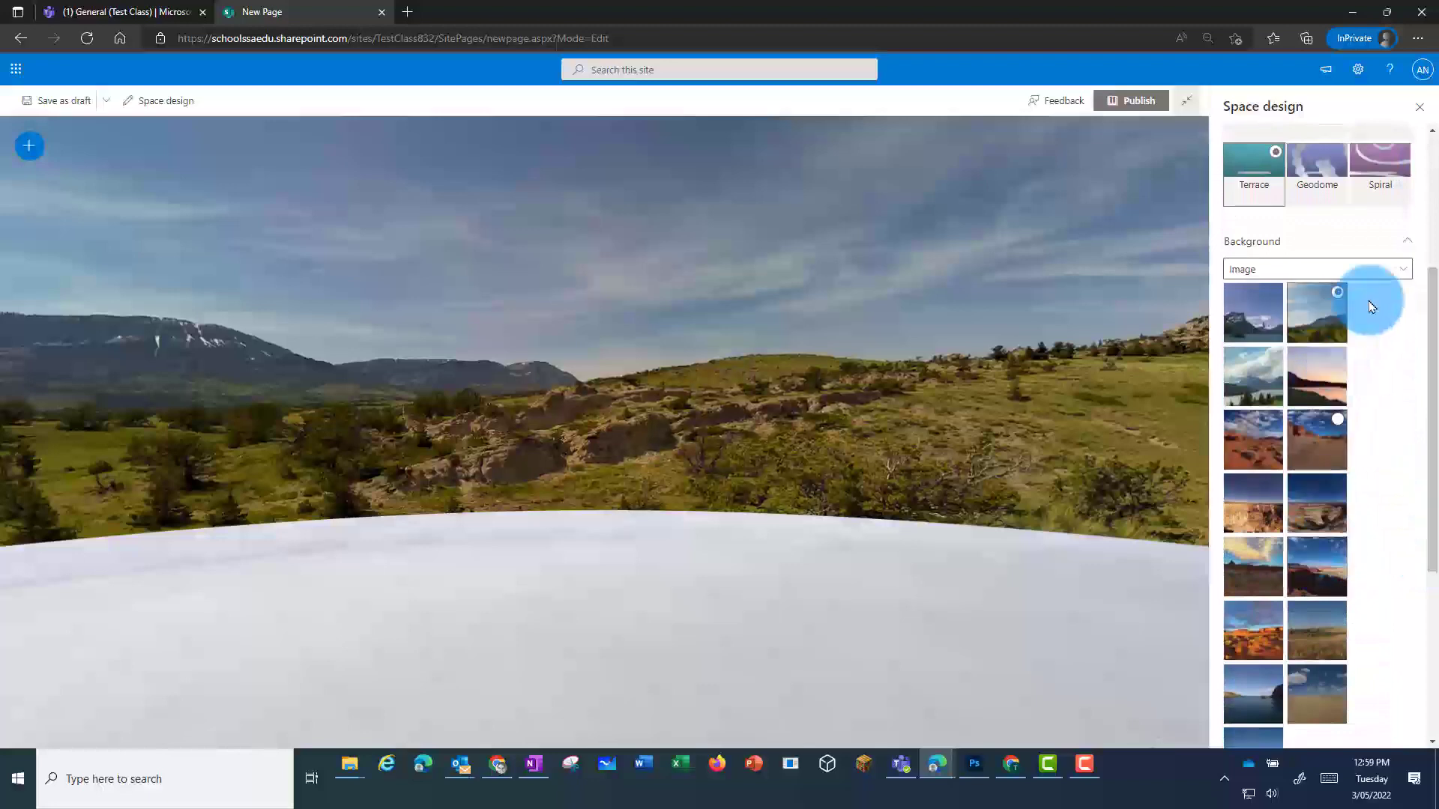
- Set the background to custom 360° image Coorong-JackPoint02.JPG from Documents > General > Abigail
click(1405, 272)
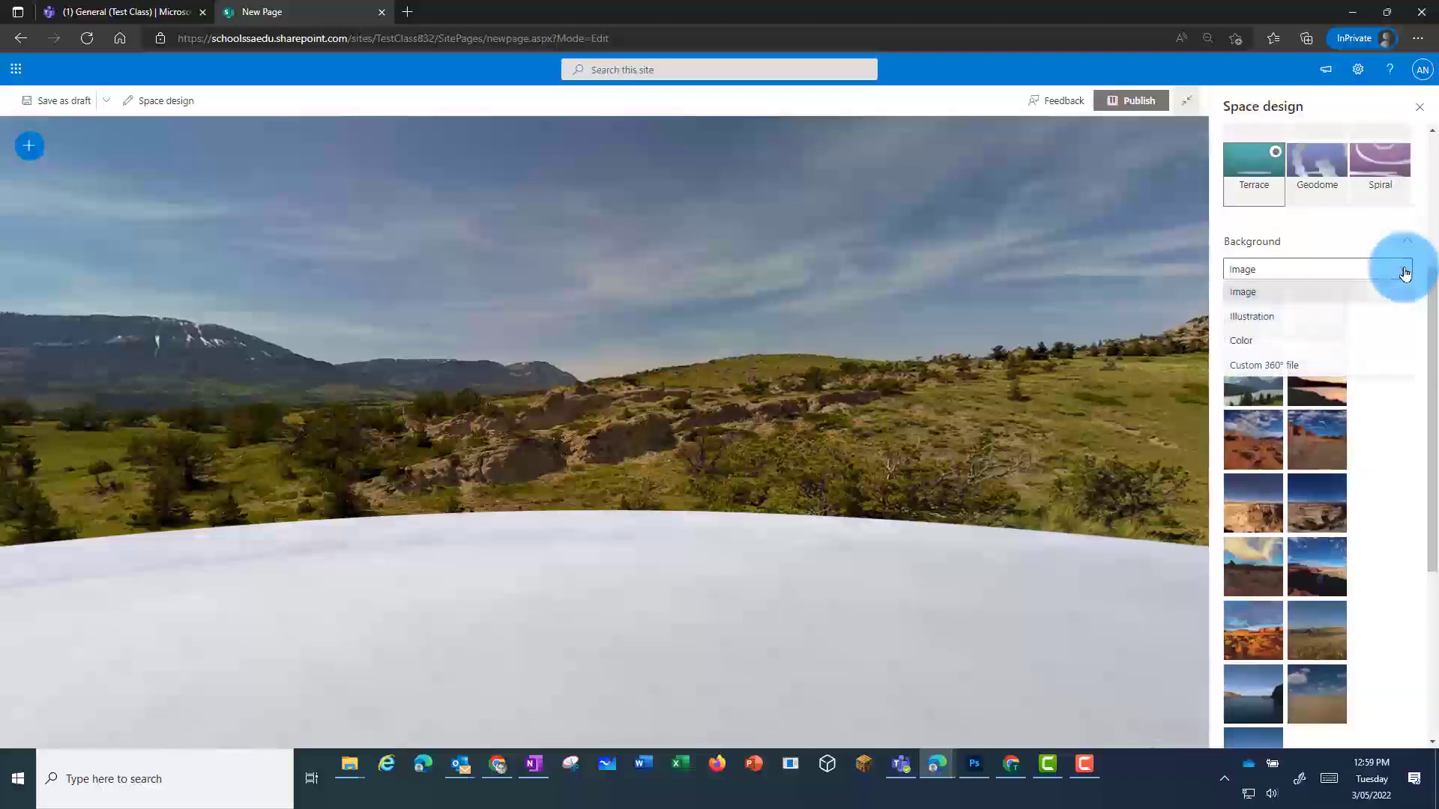
click(1265, 367)
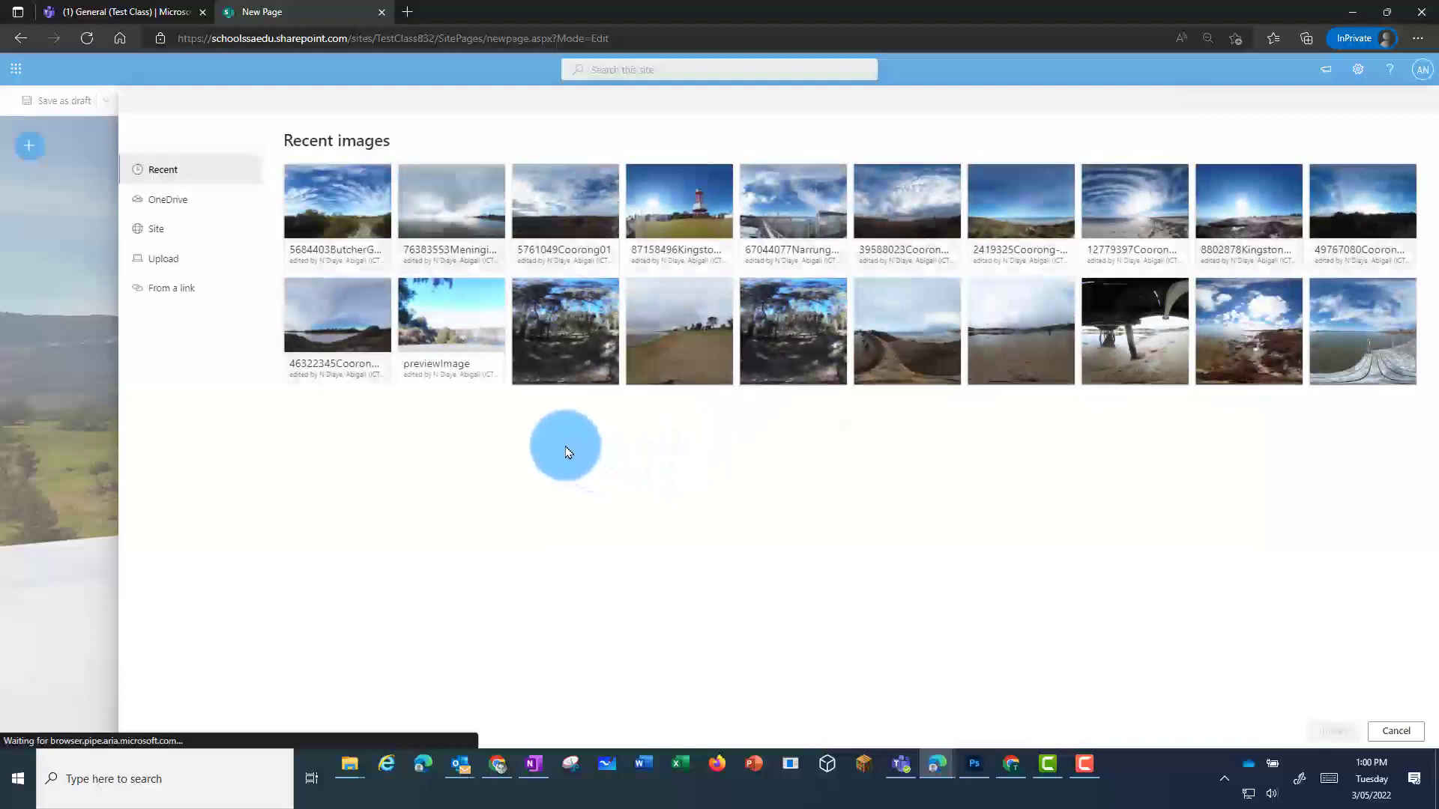
click(149, 234)
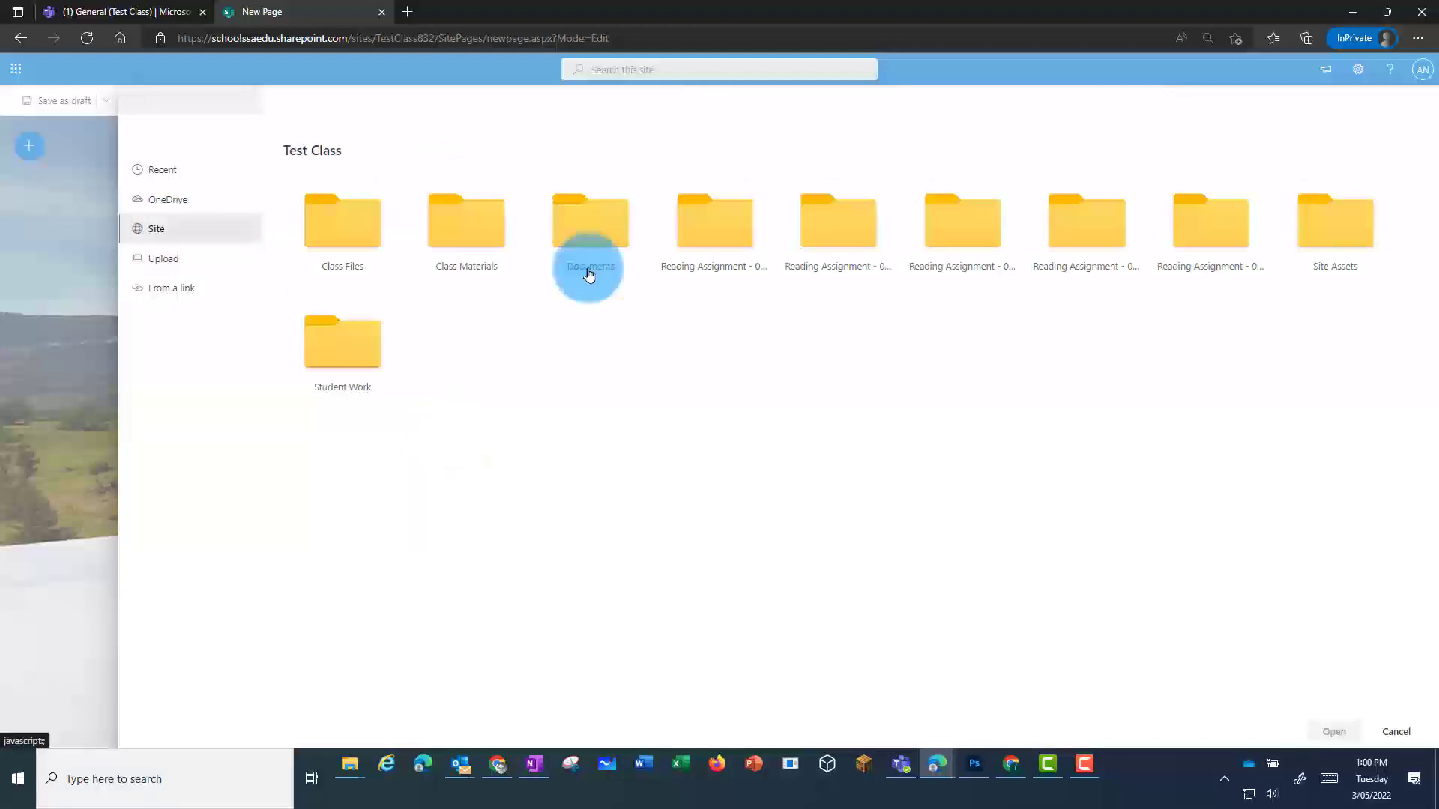
click(589, 270)
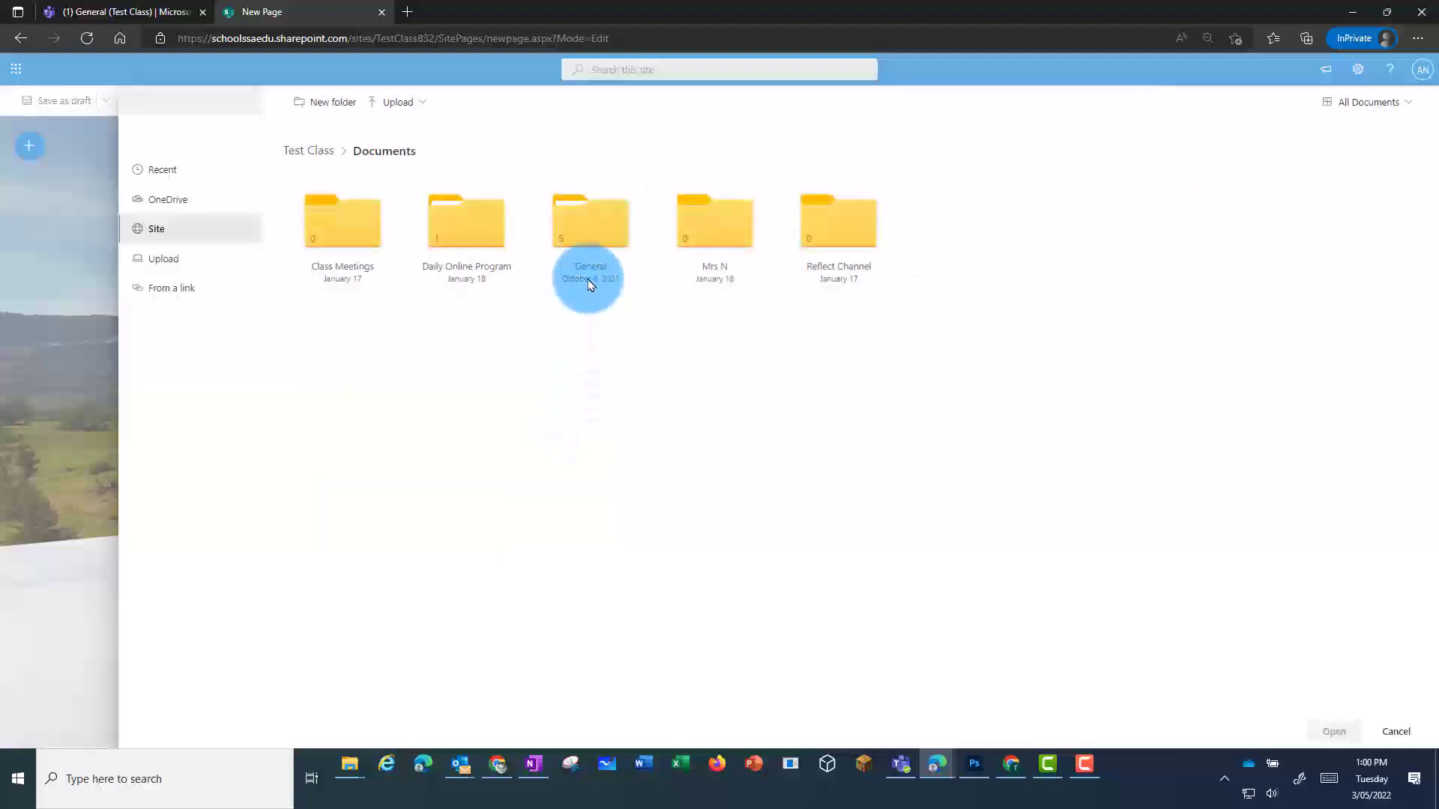
click(589, 279)
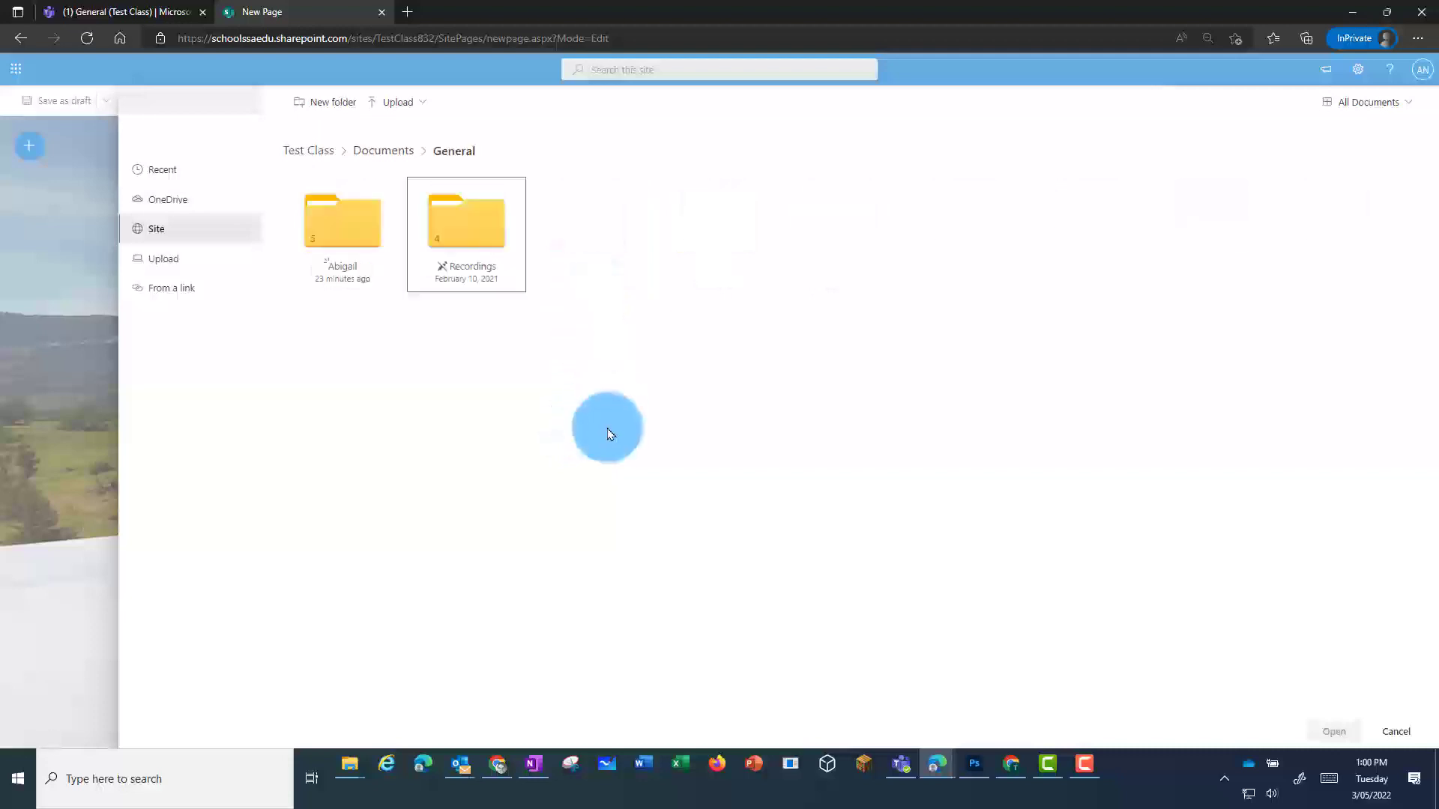
click(340, 276)
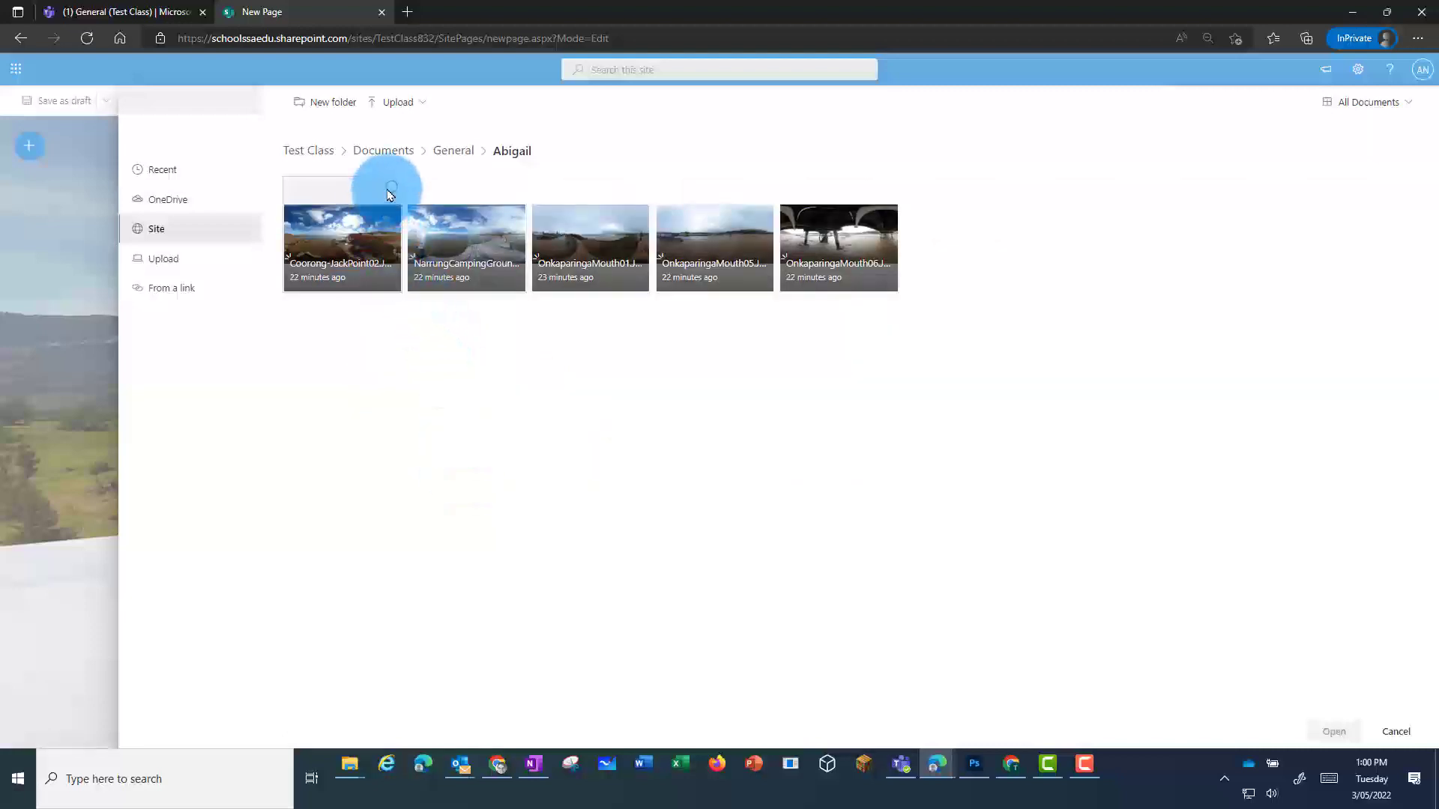
mouse_move(388, 194)
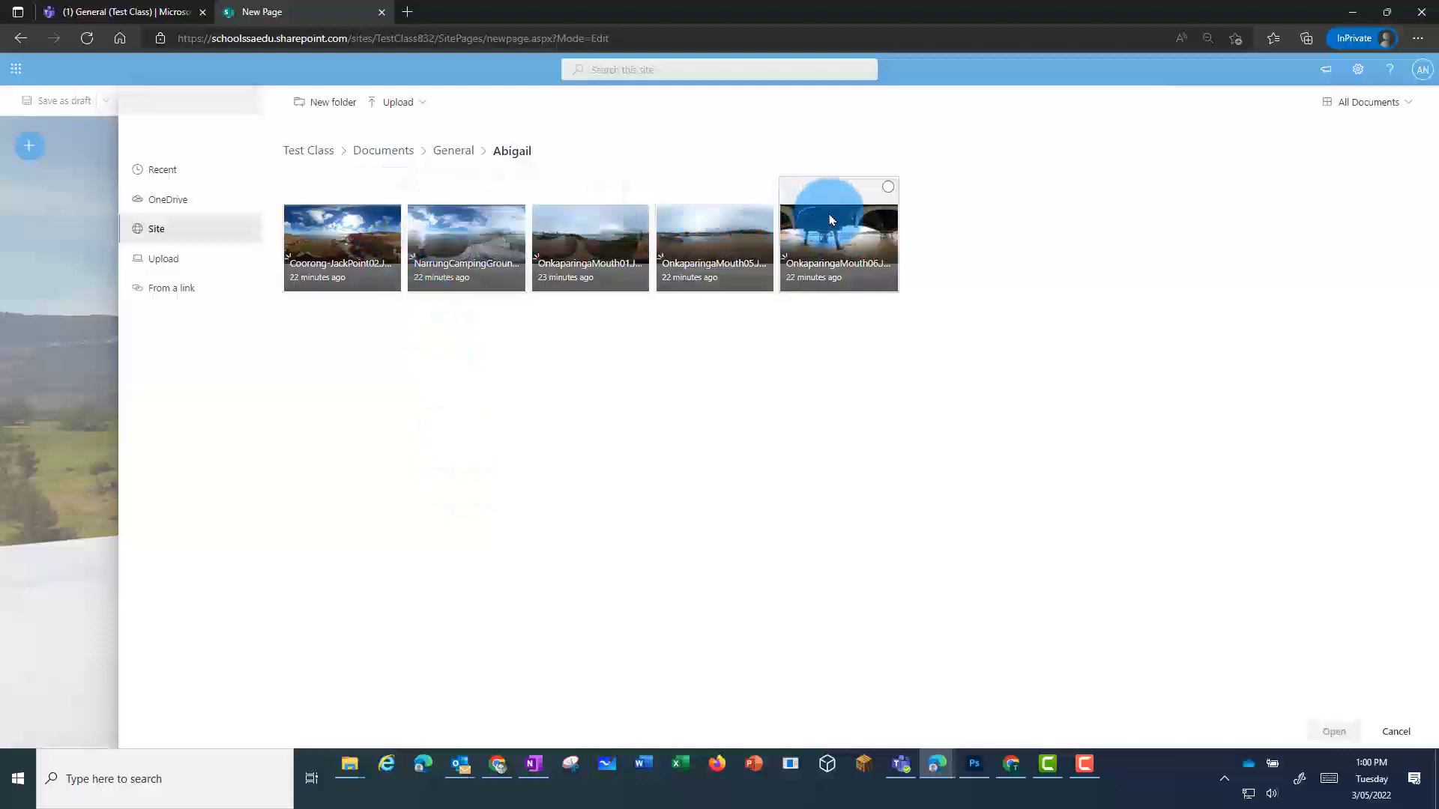
click(391, 187)
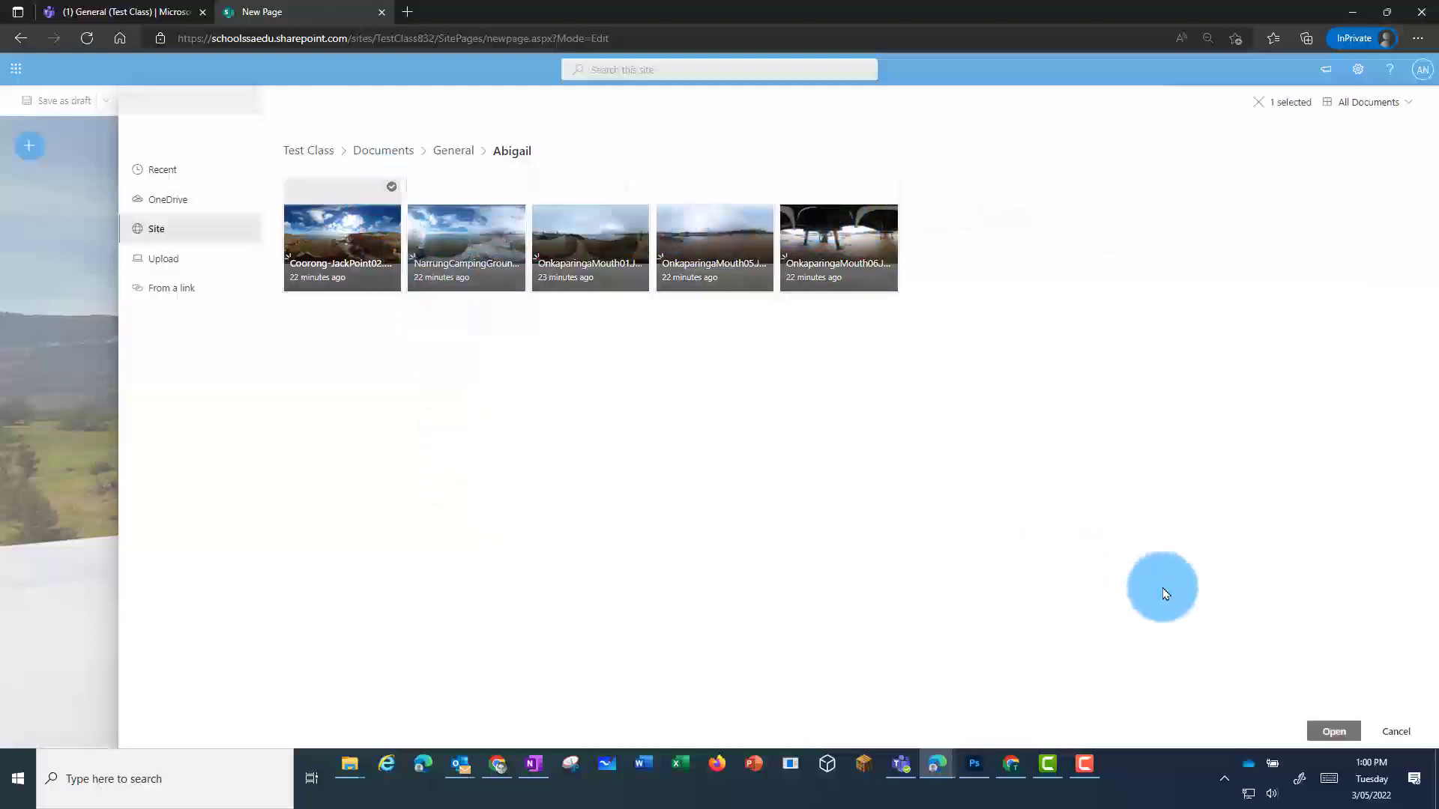
click(1333, 732)
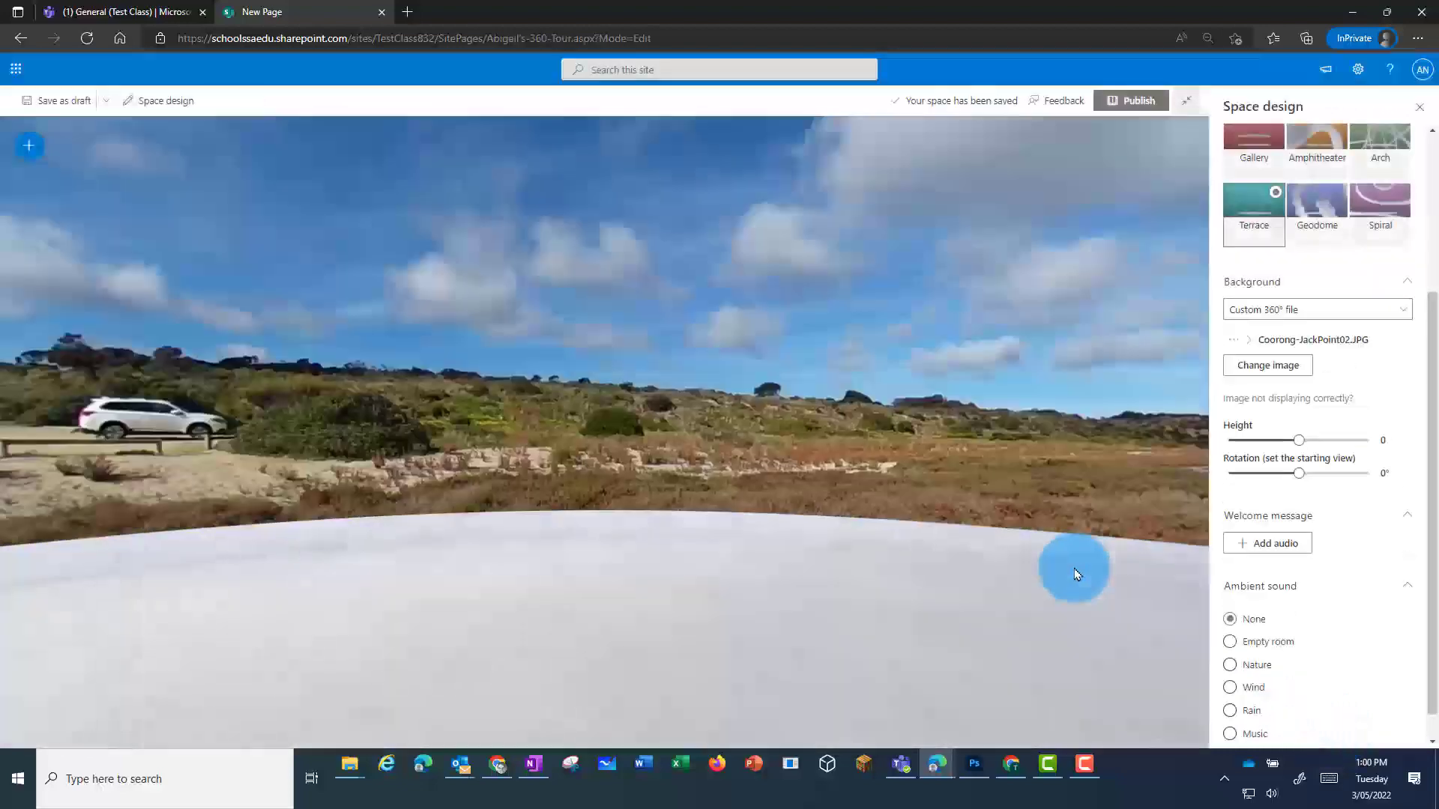
- Set the starting rotation to 80° and Rain ambient sound at 50%, without welcome audio
drag(1065, 487, 1335, 484)
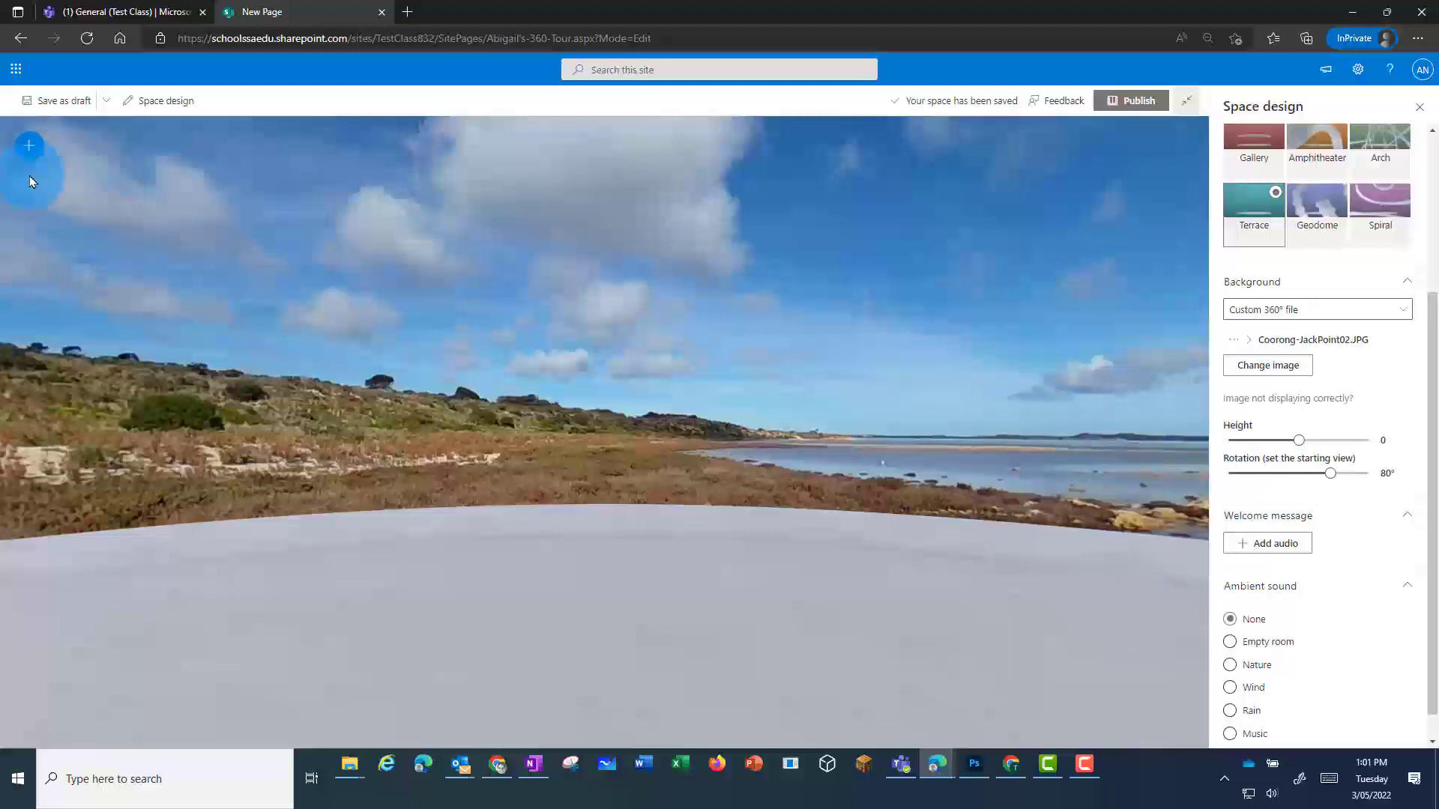
click(1272, 552)
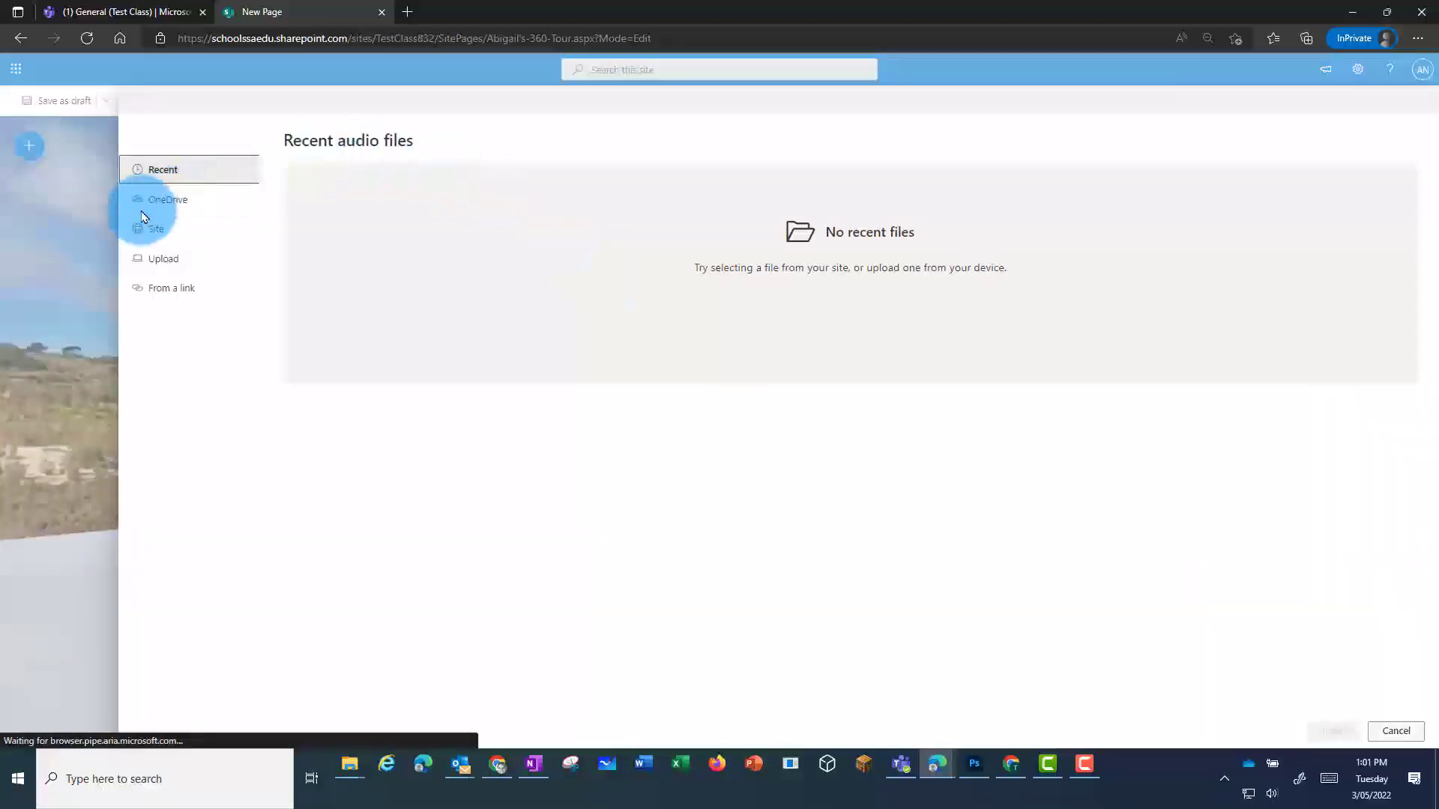
click(169, 234)
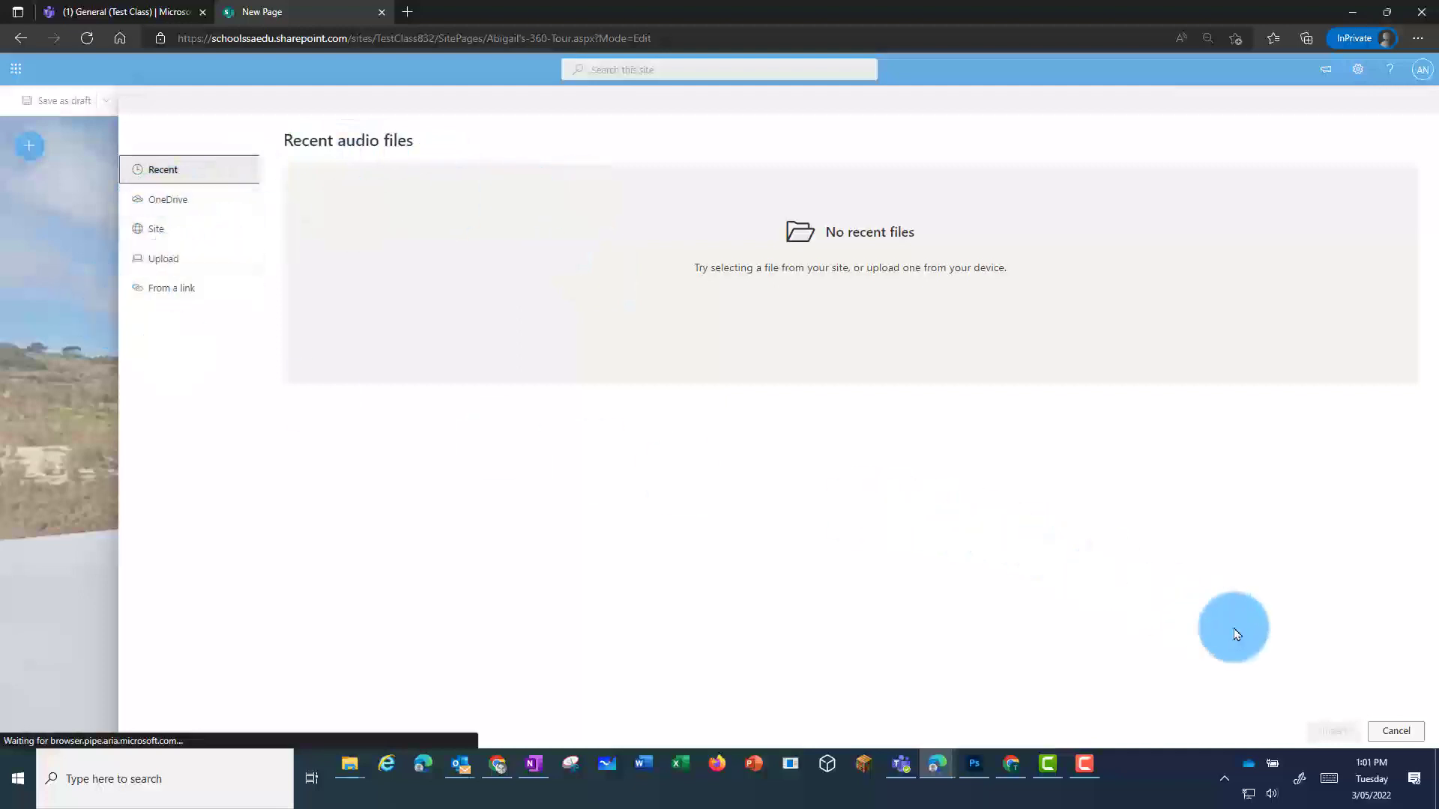
click(1396, 731)
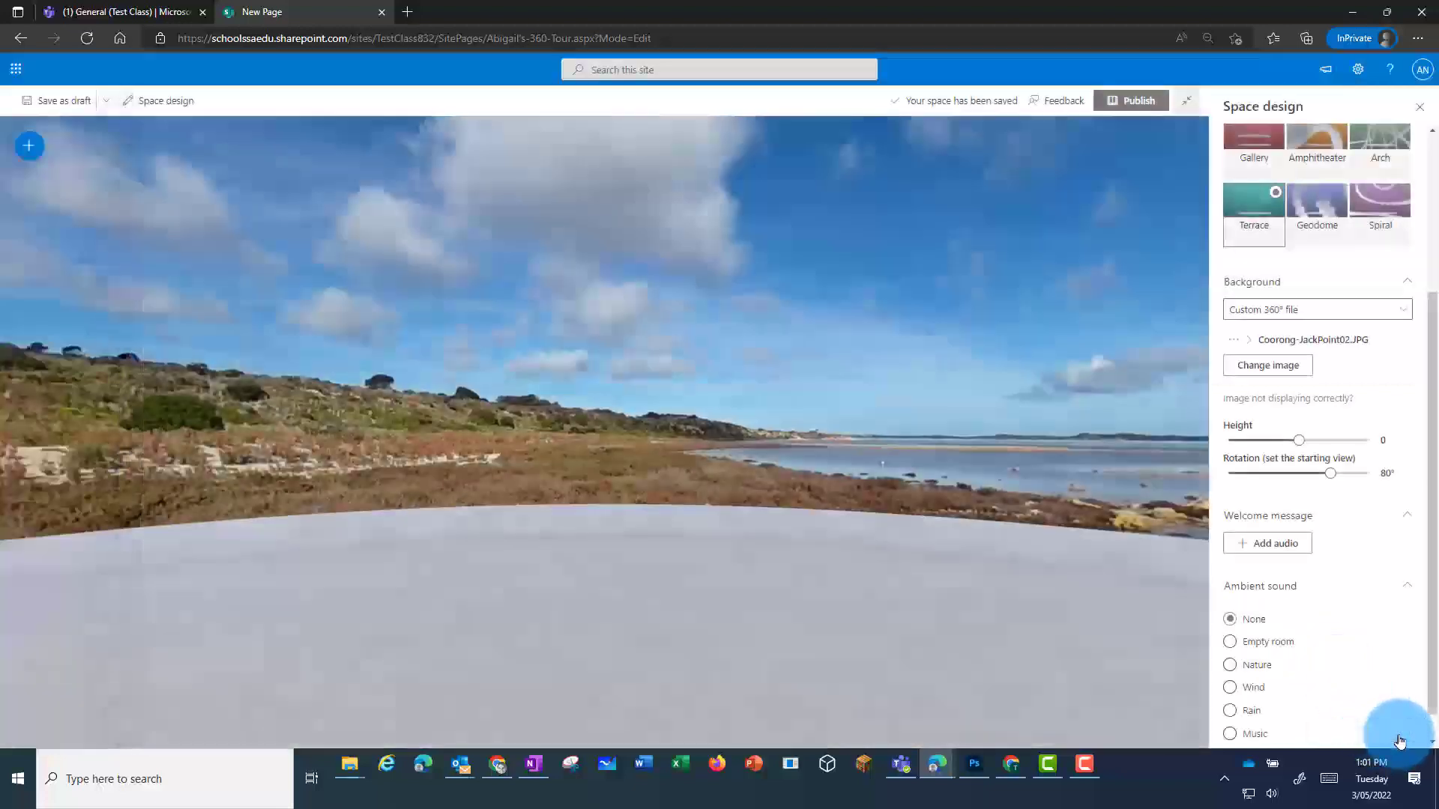
scroll(1285, 636, down, 1)
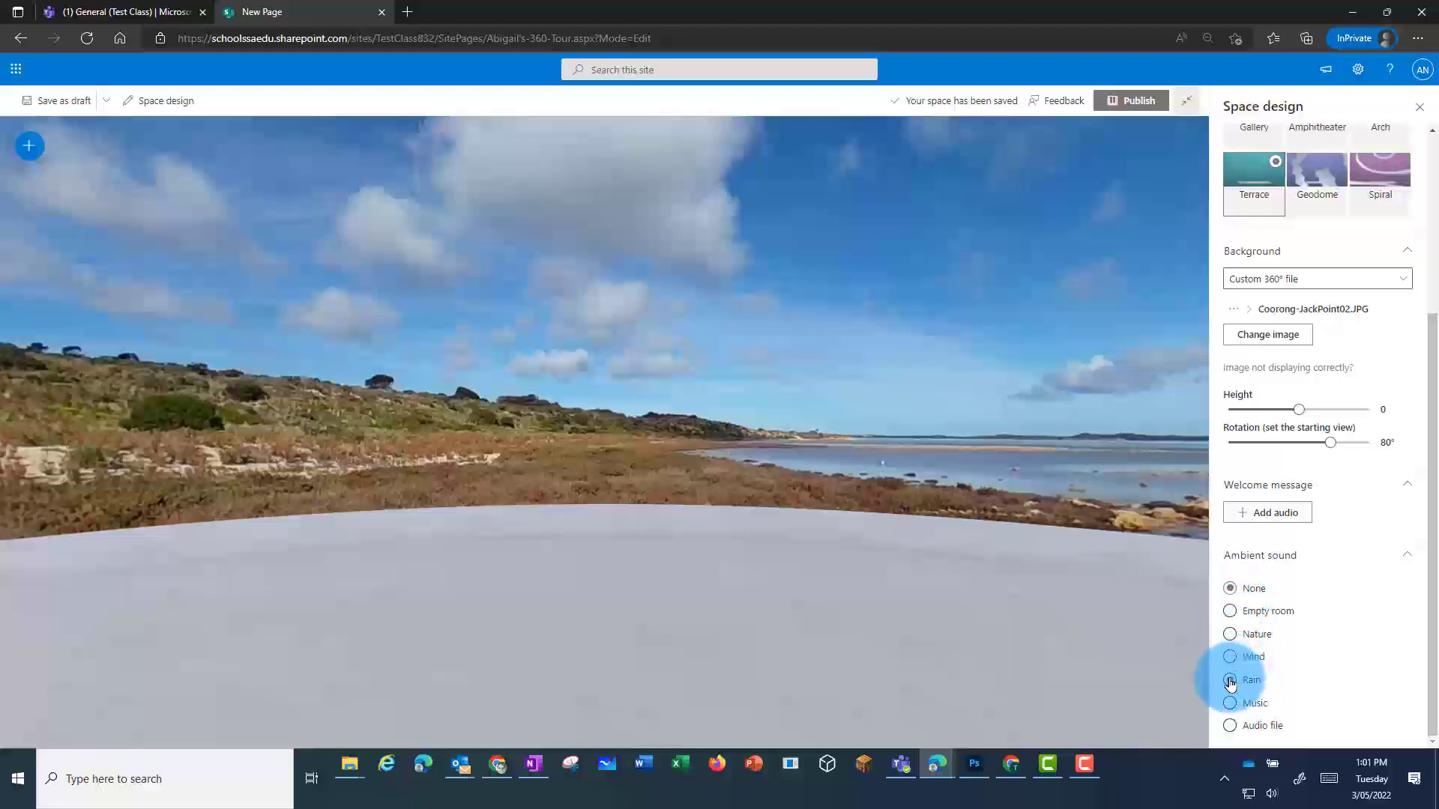
scroll(1331, 655, down, 1)
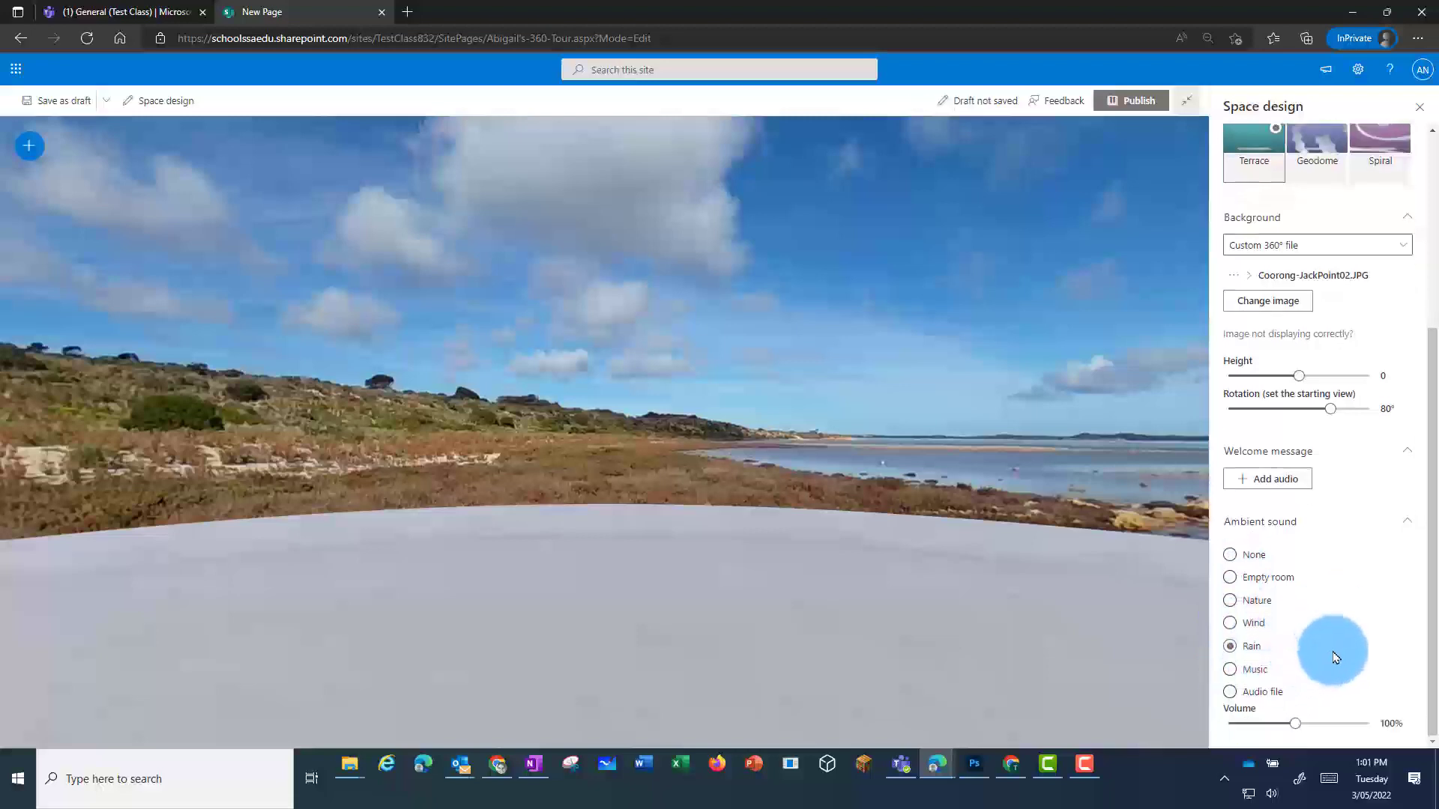
click(1261, 725)
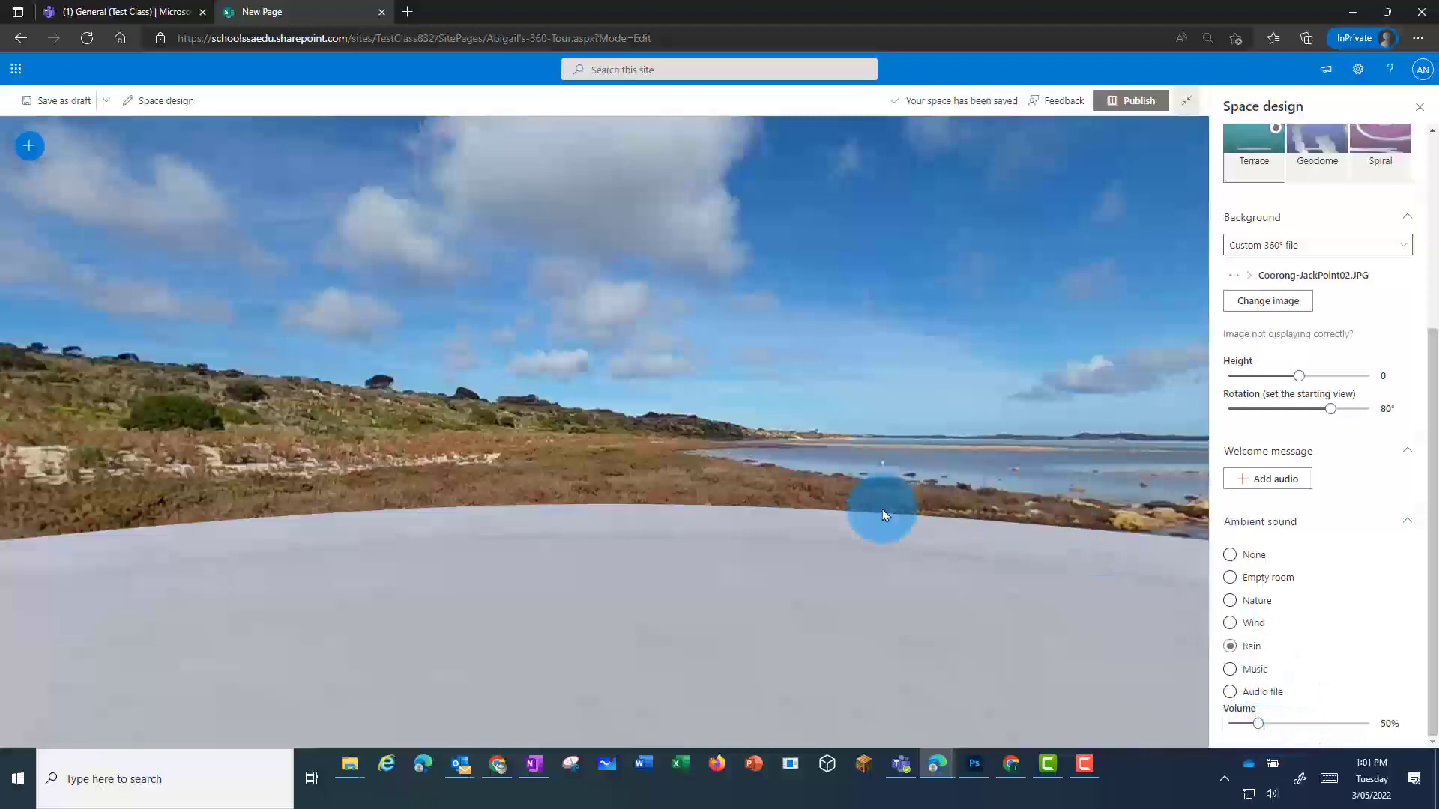
- Add a 360° tour web part and browse to Documents > General > Abigail
click(28, 148)
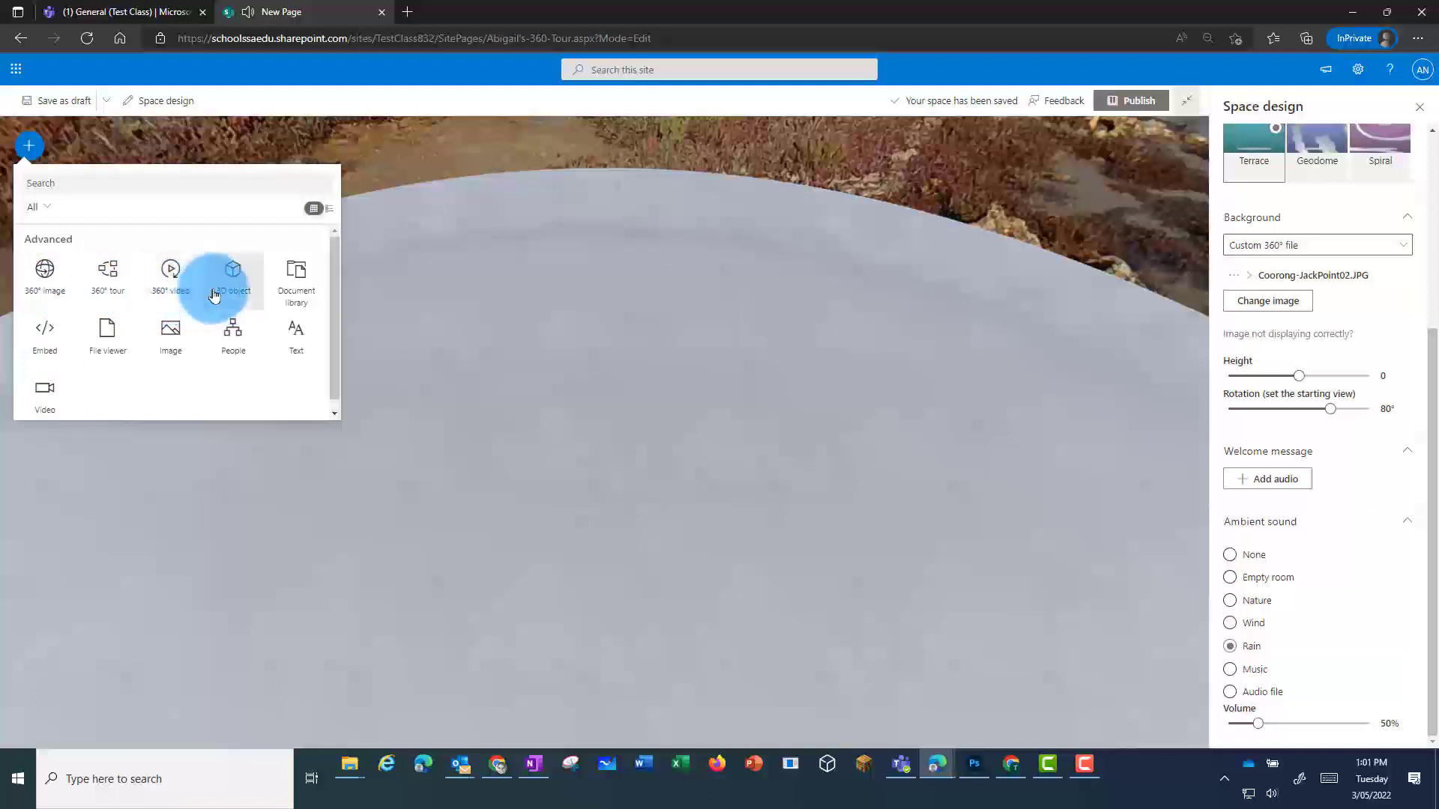
click(106, 302)
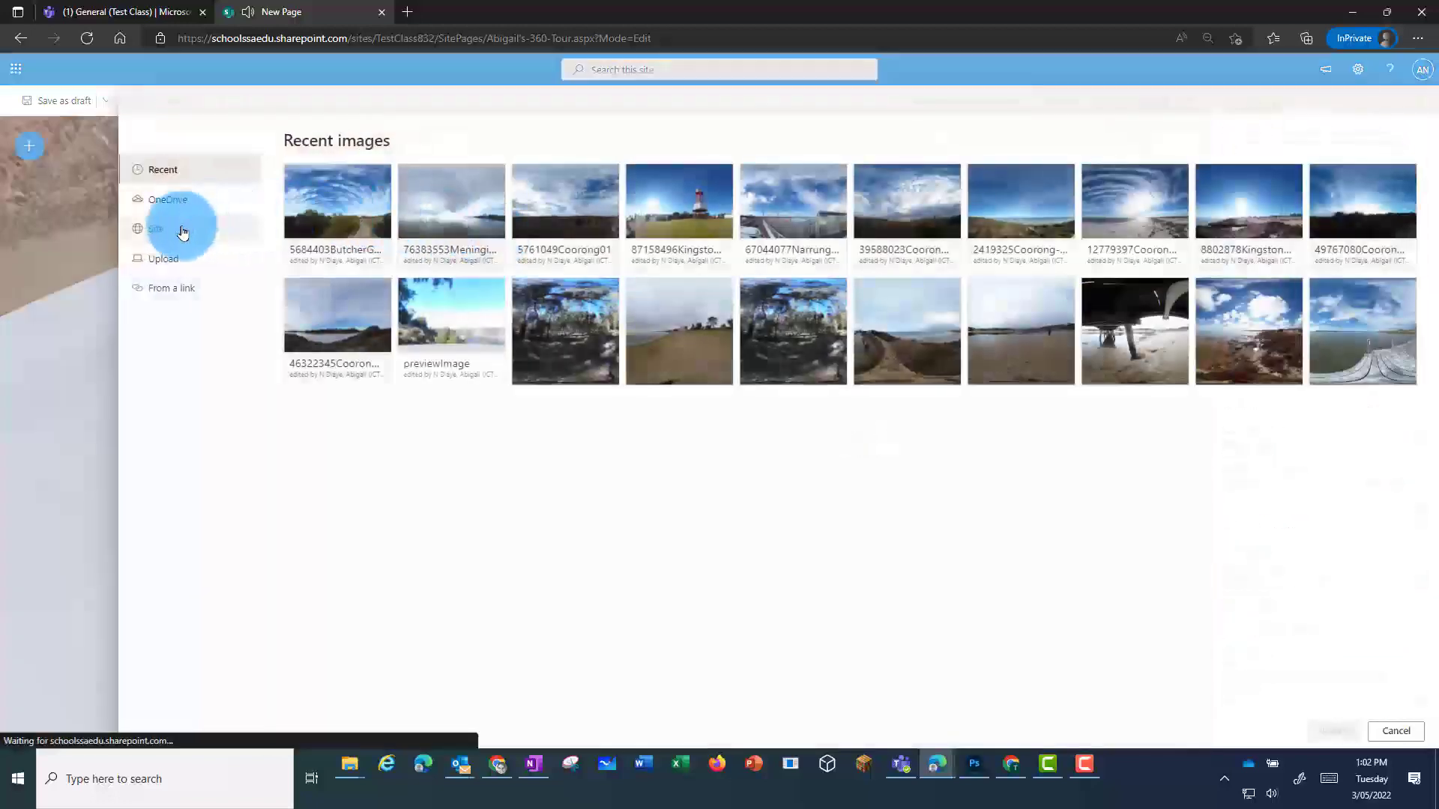
click(171, 237)
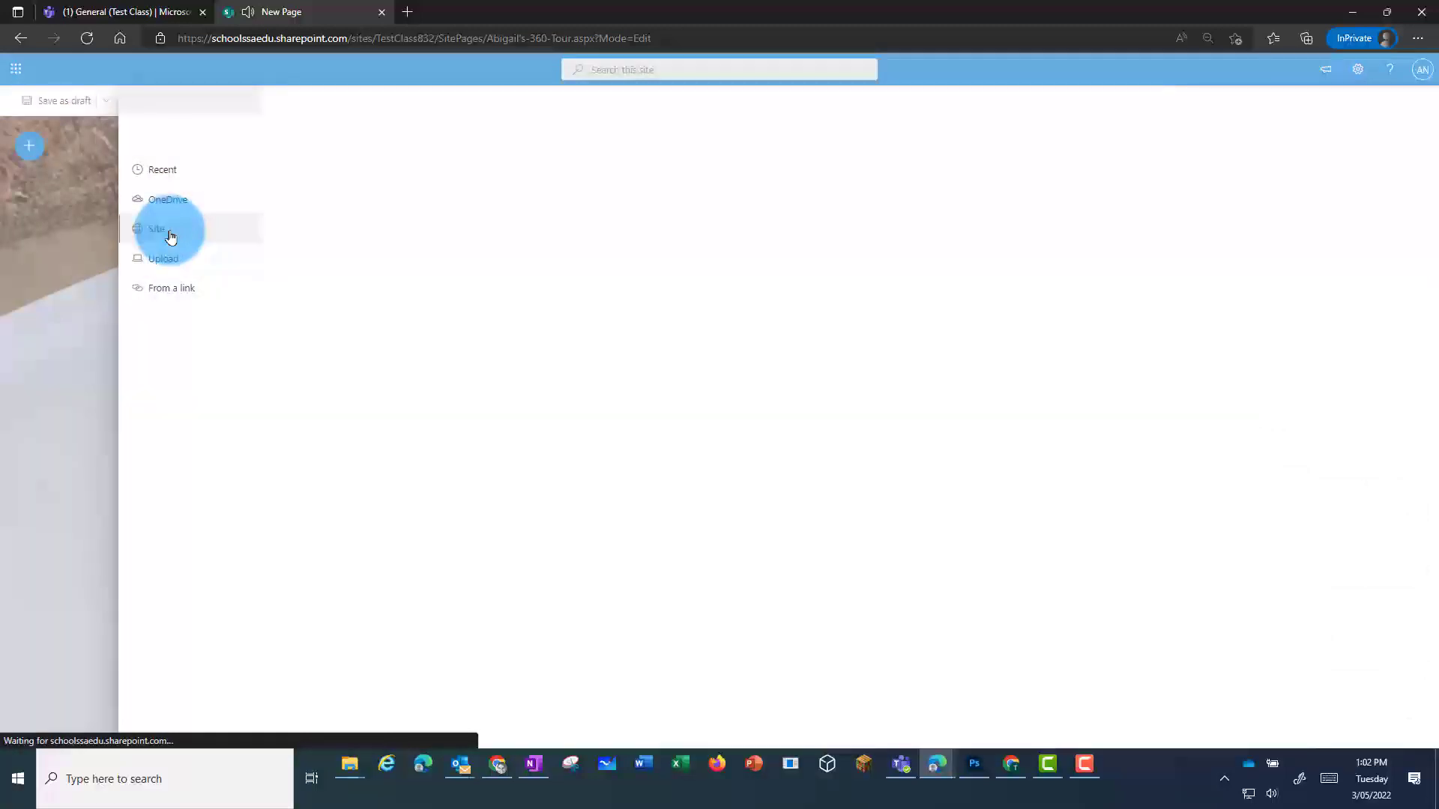
click(591, 232)
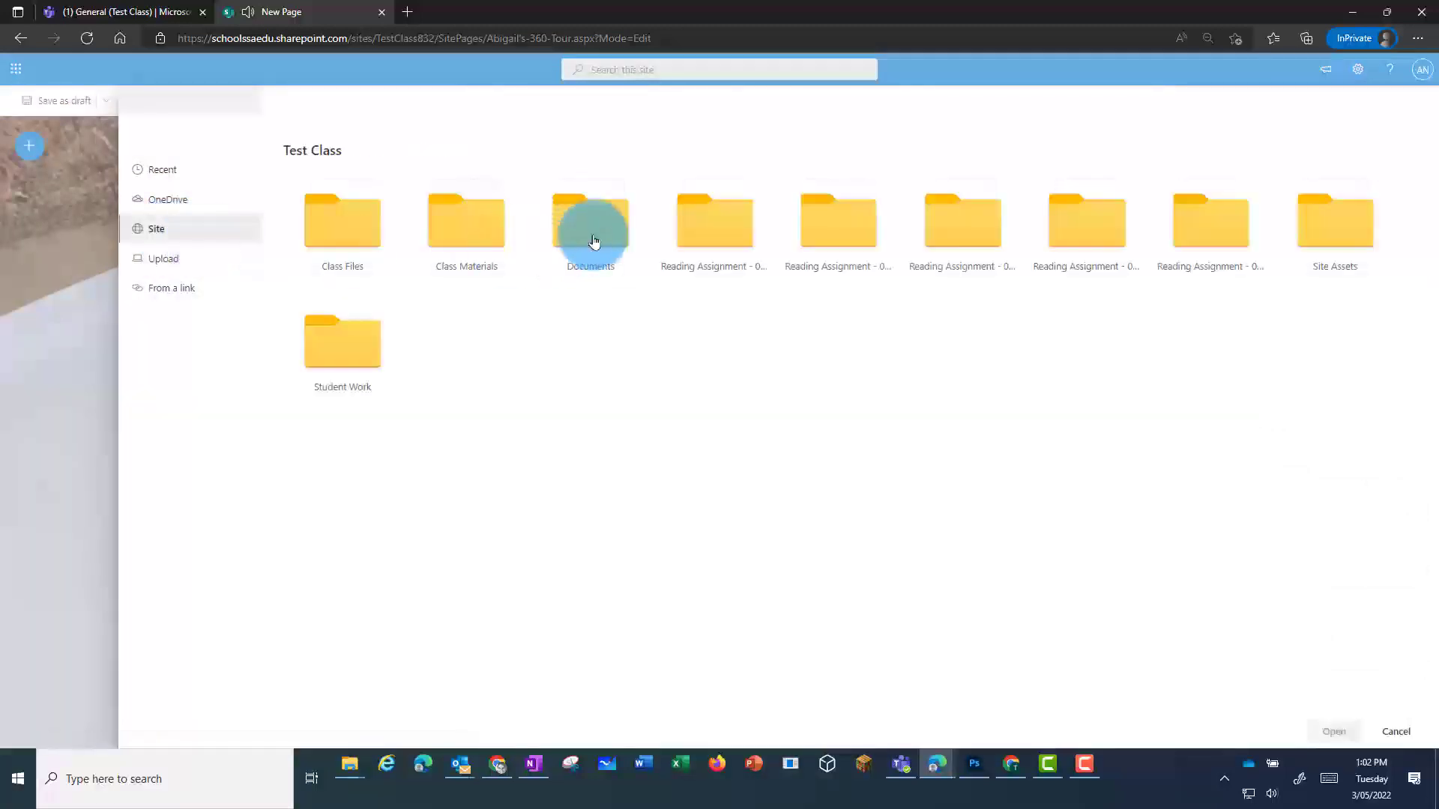
click(592, 237)
click(338, 234)
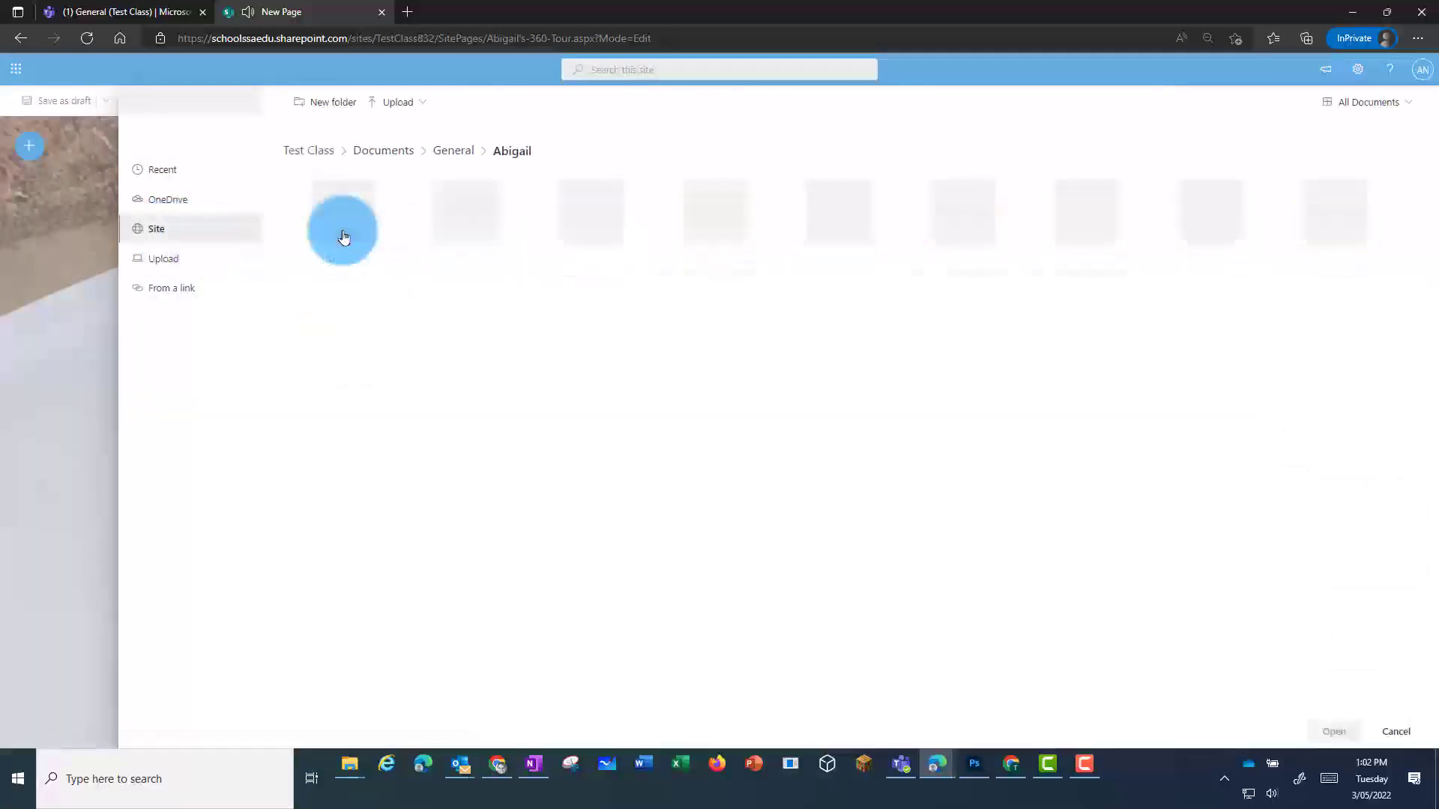
- Select all five 360° images, starting with Coorong-JackPoint02 and Narrung camping ground, for the tour
click(392, 187)
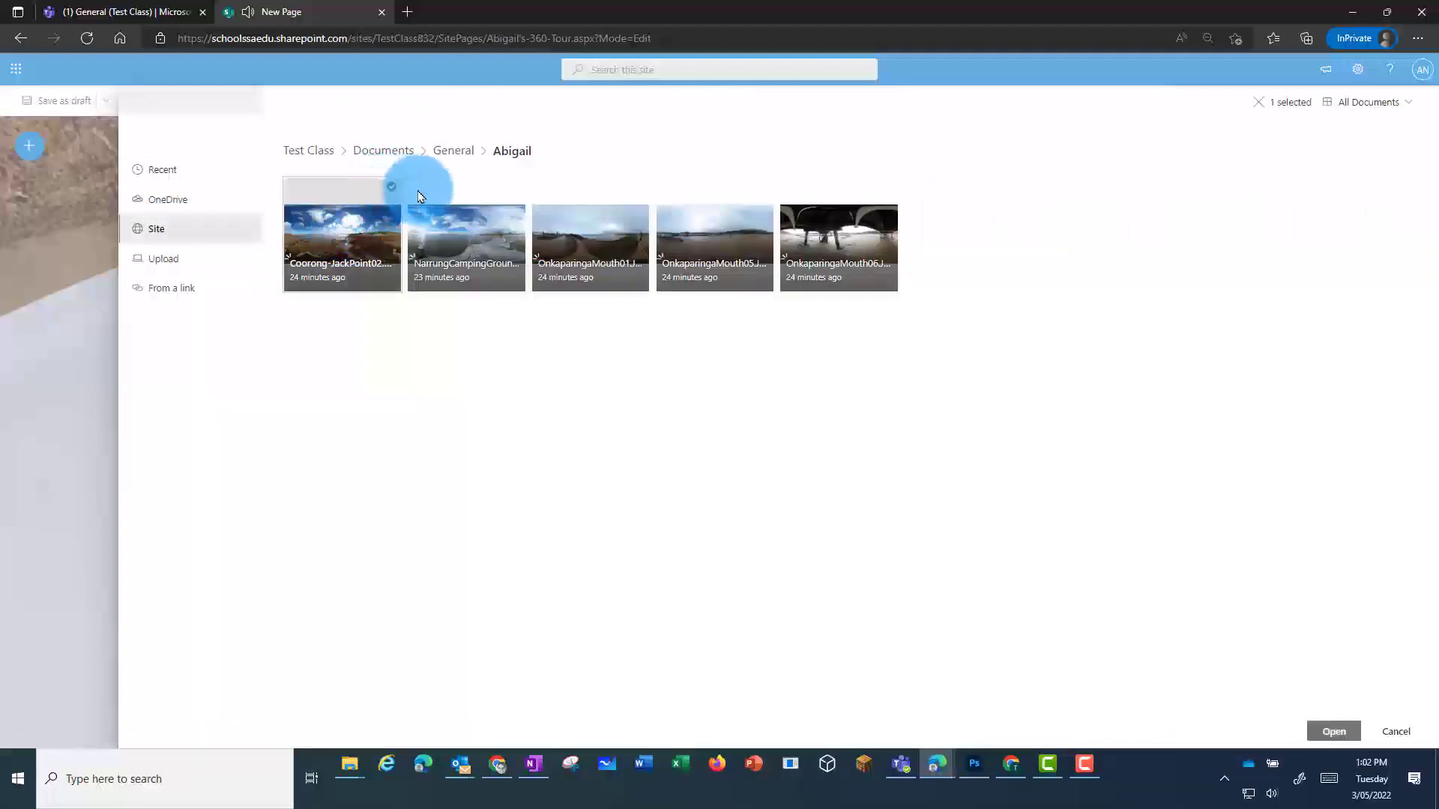
click(516, 188)
click(639, 187)
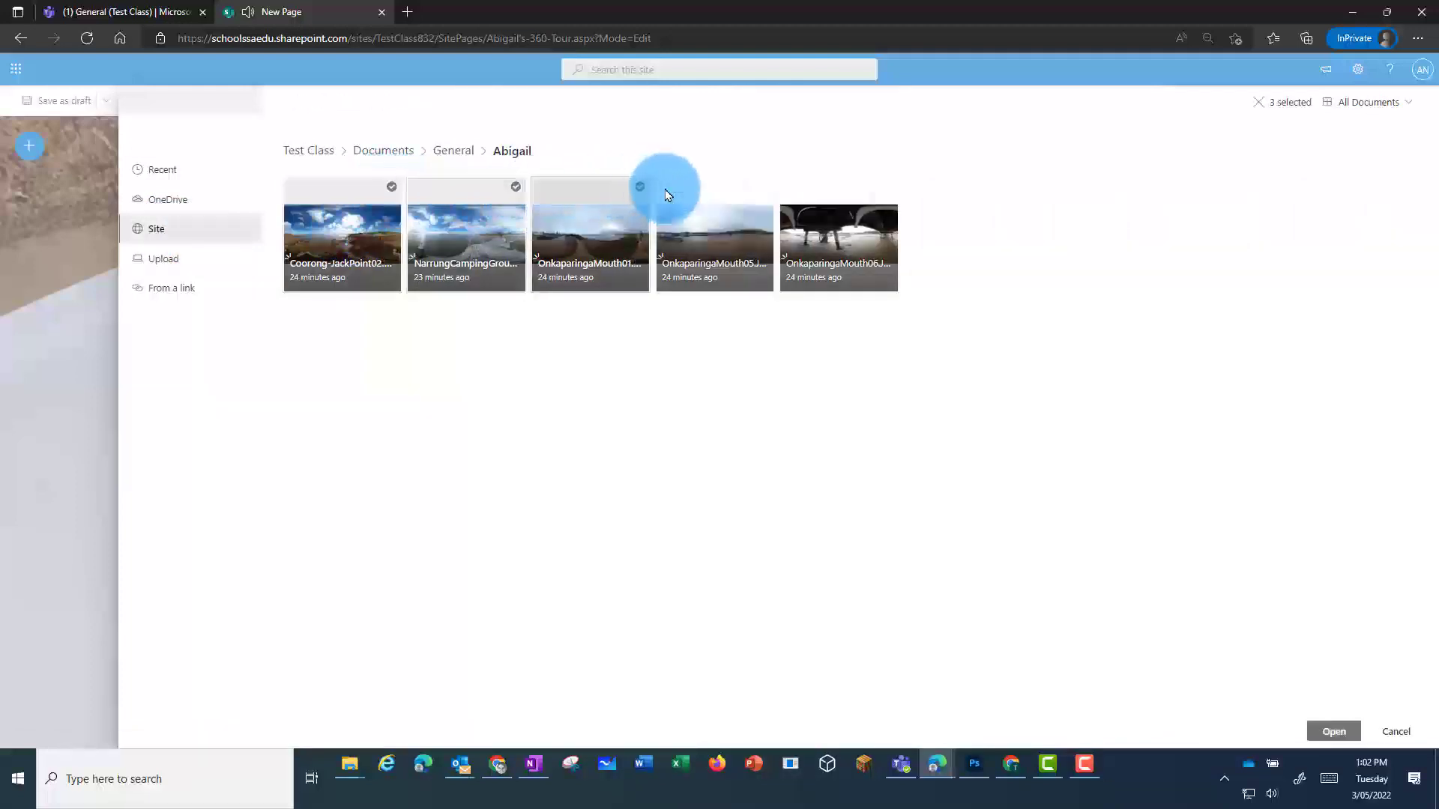
click(764, 187)
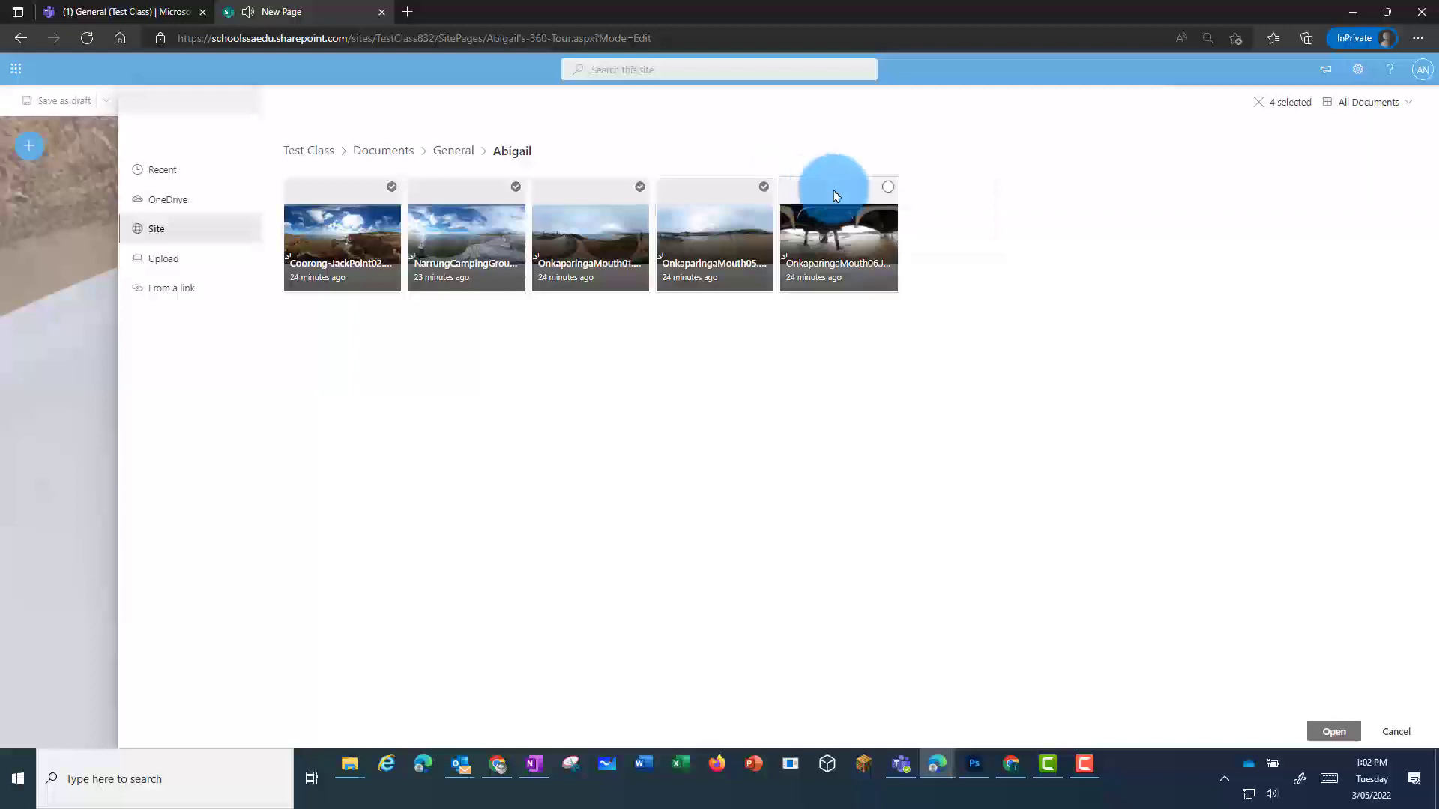
click(888, 188)
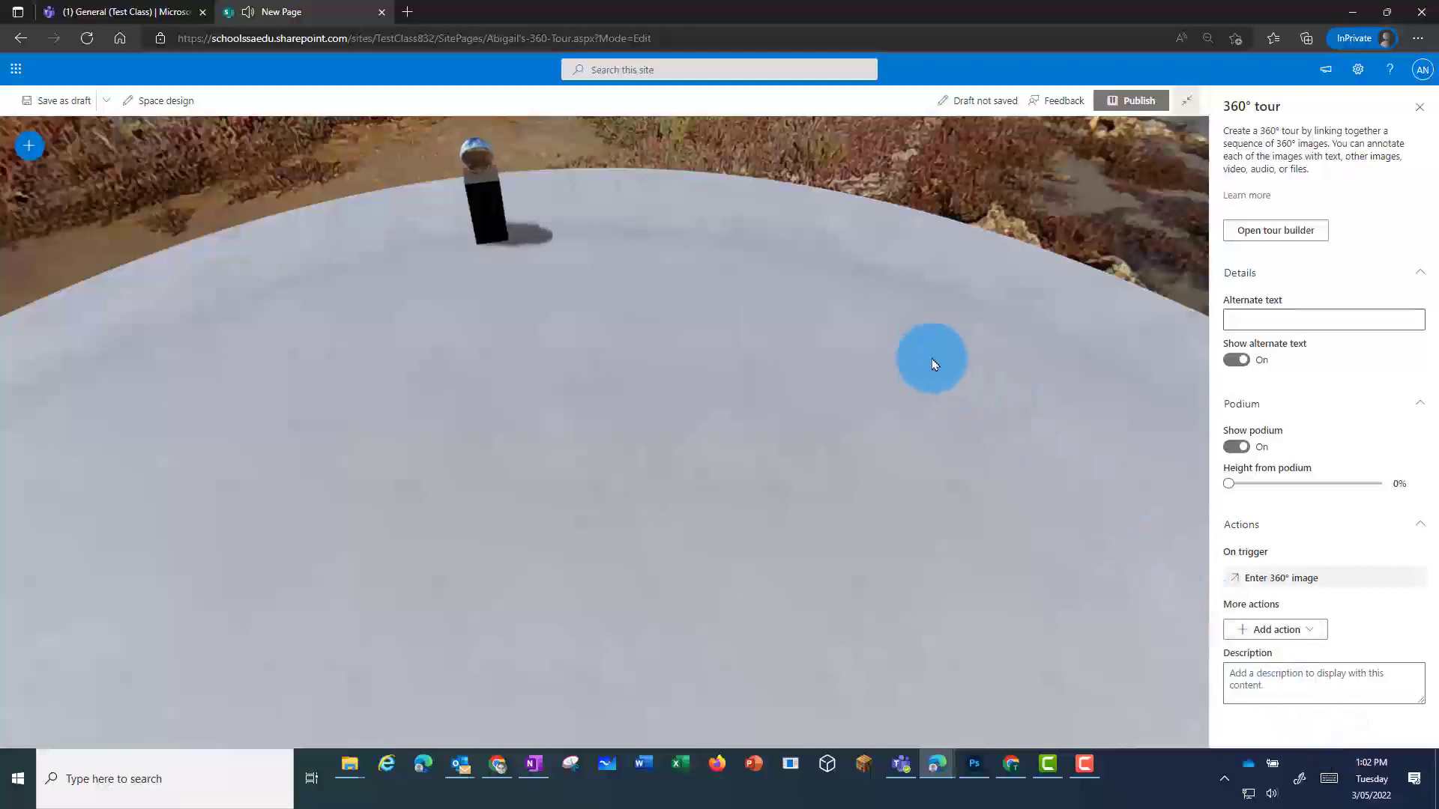
- Publish the space and preview the 360° tour, looking around its first image
click(1126, 104)
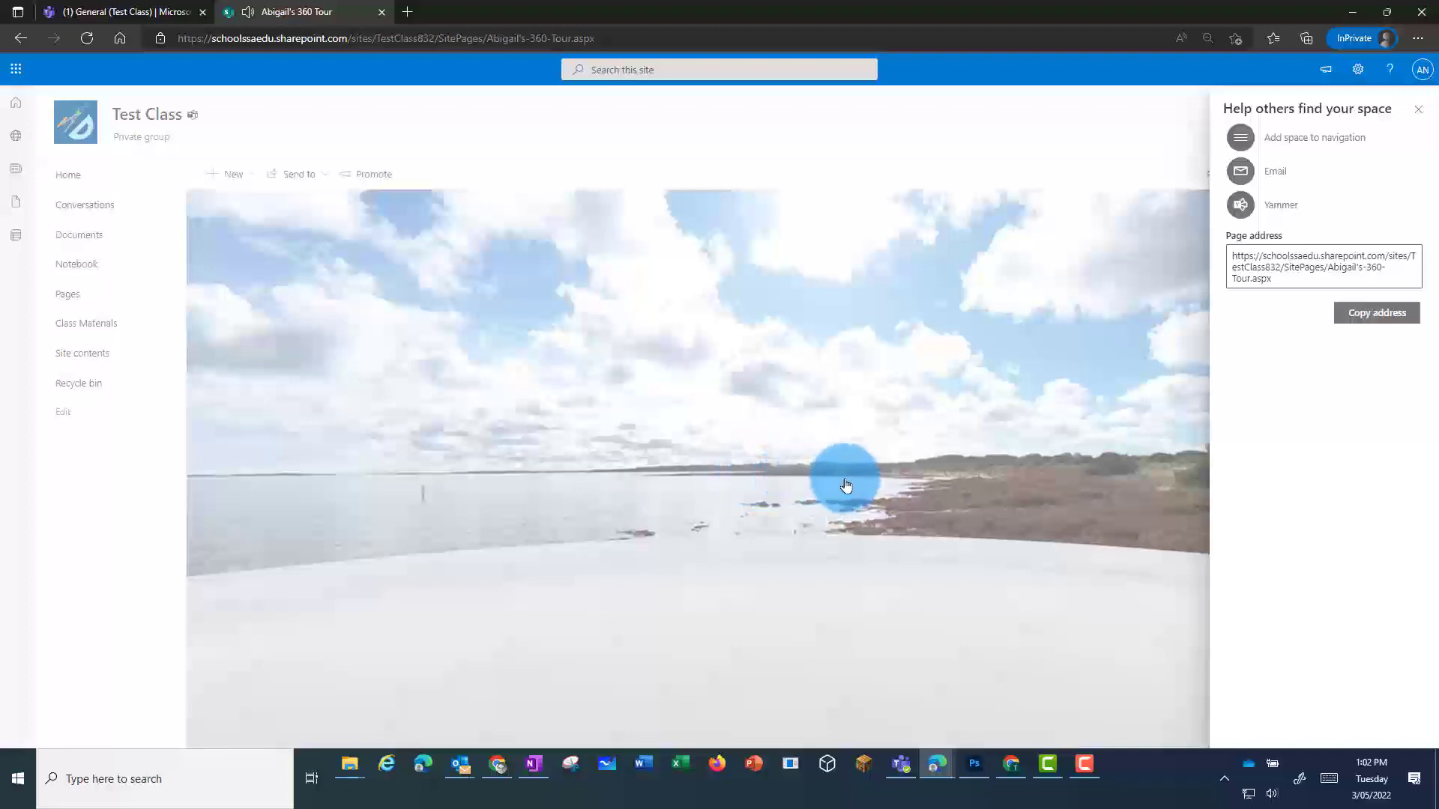
click(1024, 479)
drag(934, 485, 880, 495)
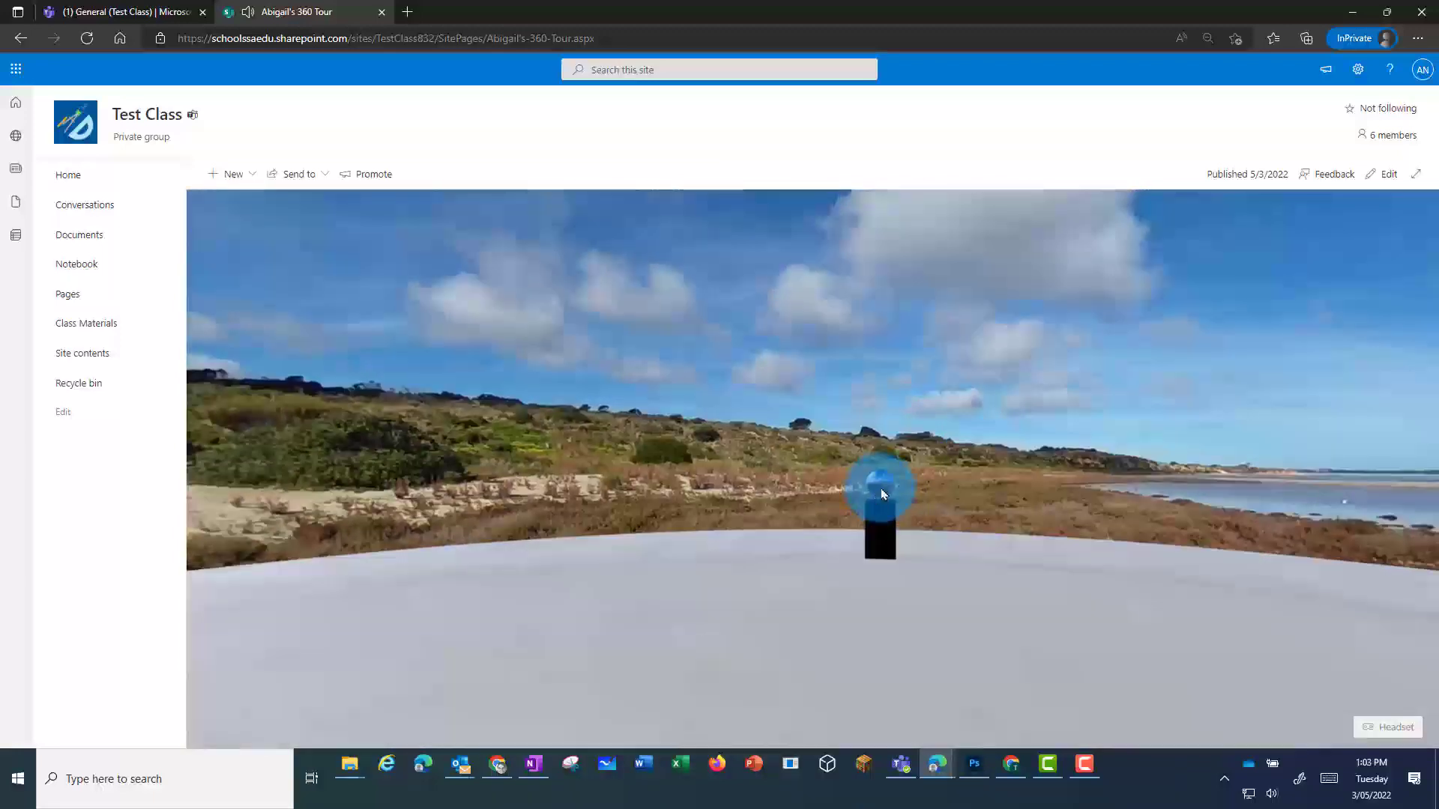
click(882, 493)
drag(892, 491, 873, 417)
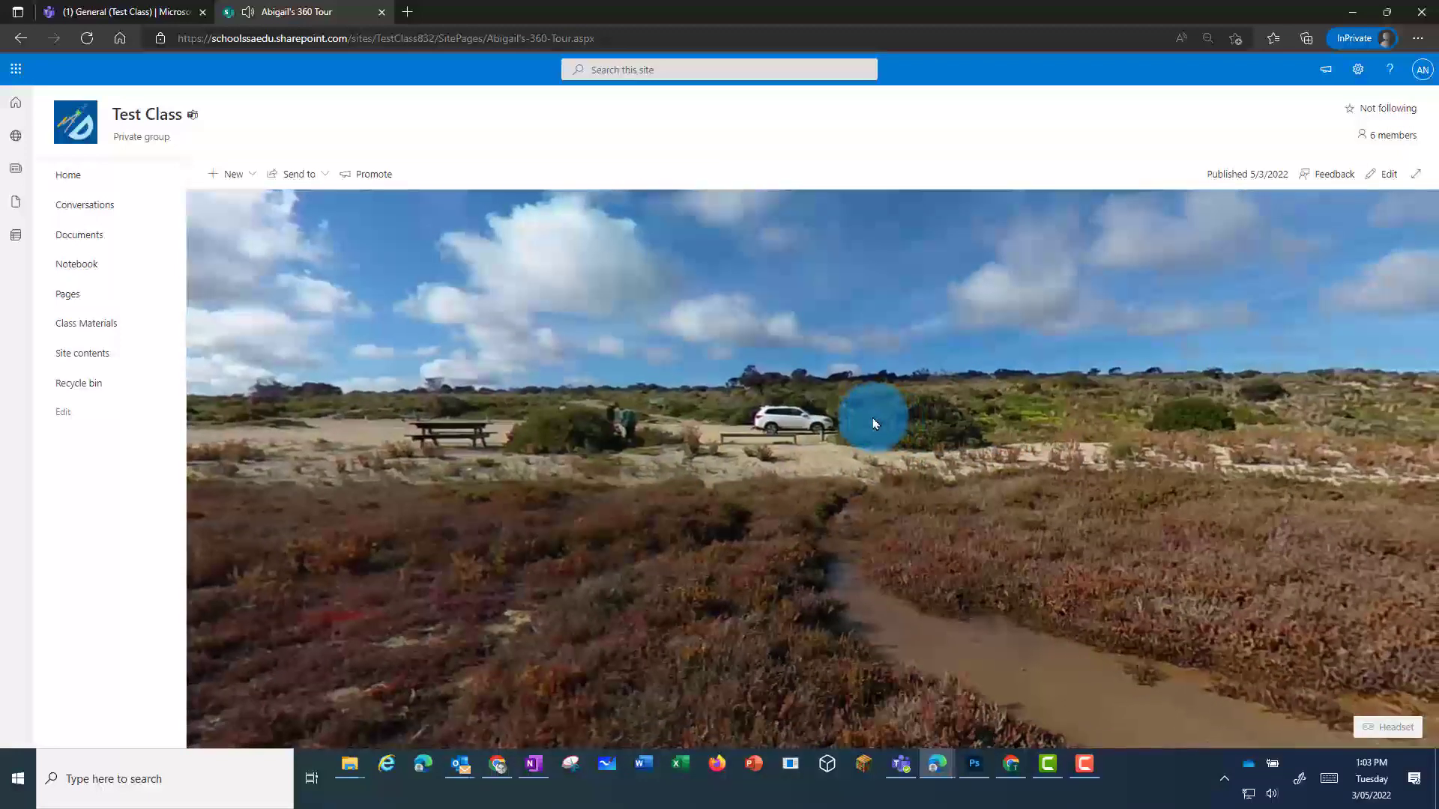
click(797, 482)
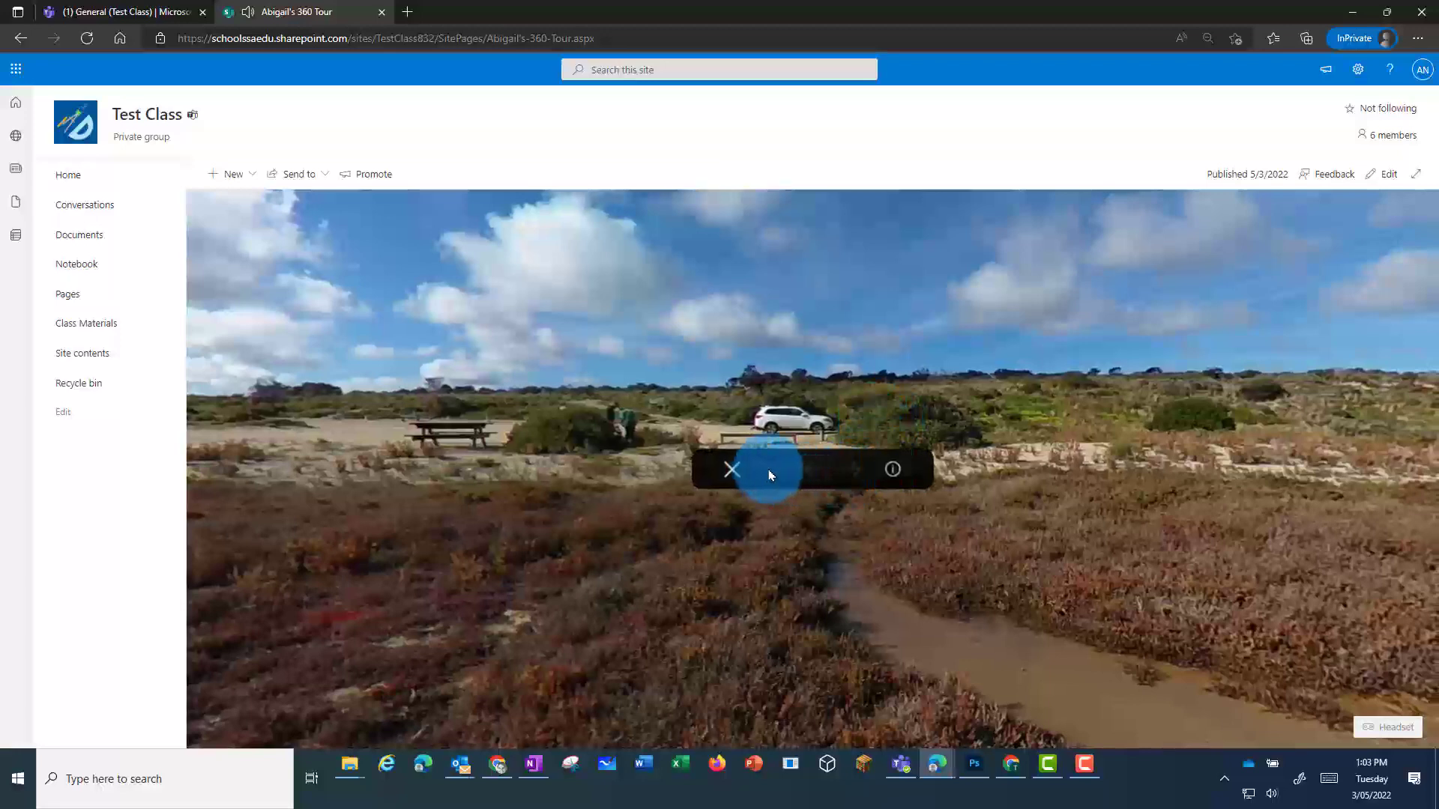
drag(771, 475, 862, 472)
drag(852, 554, 855, 545)
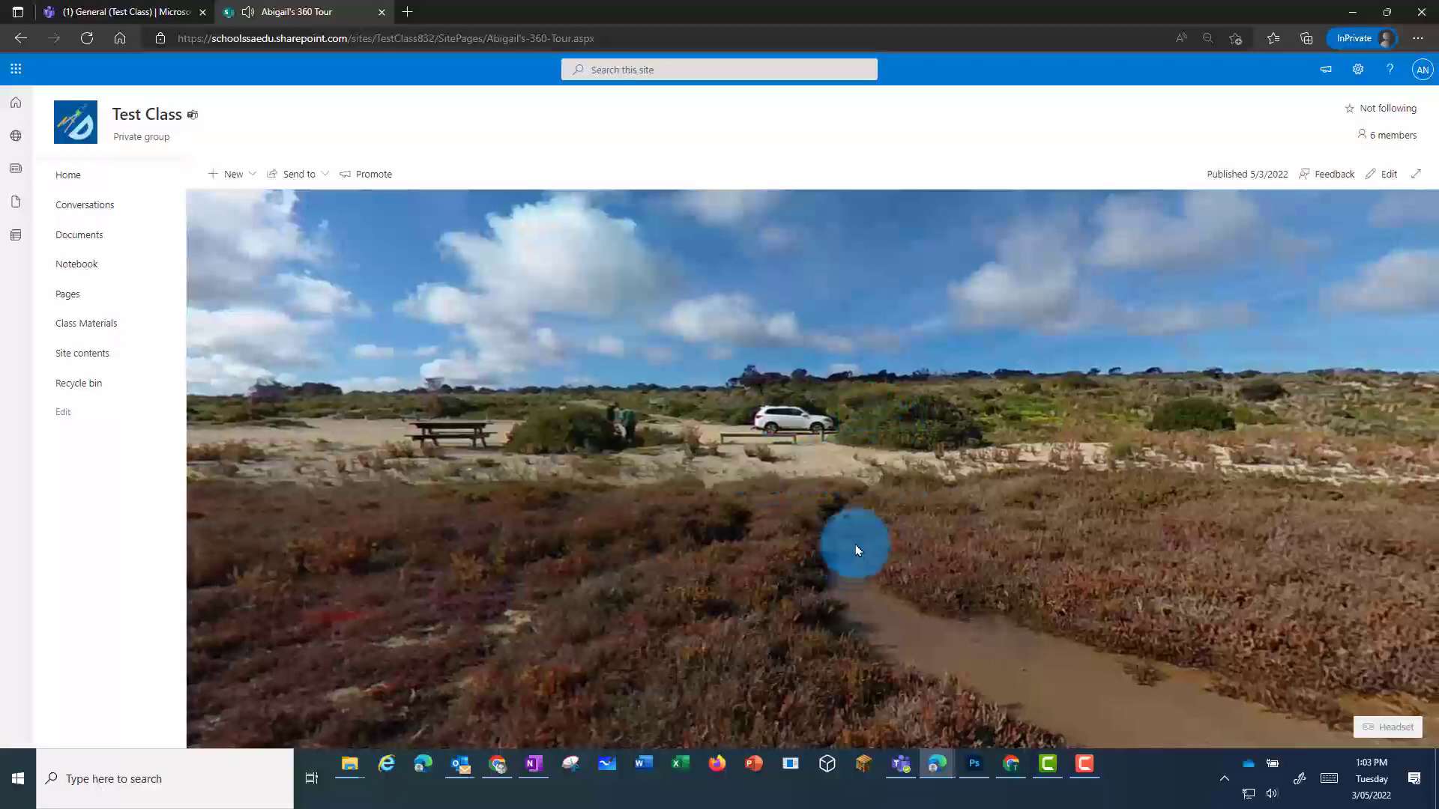
- Switch the tour to the Narrung camping ground image, republish, and reopen it for editing
click(1388, 175)
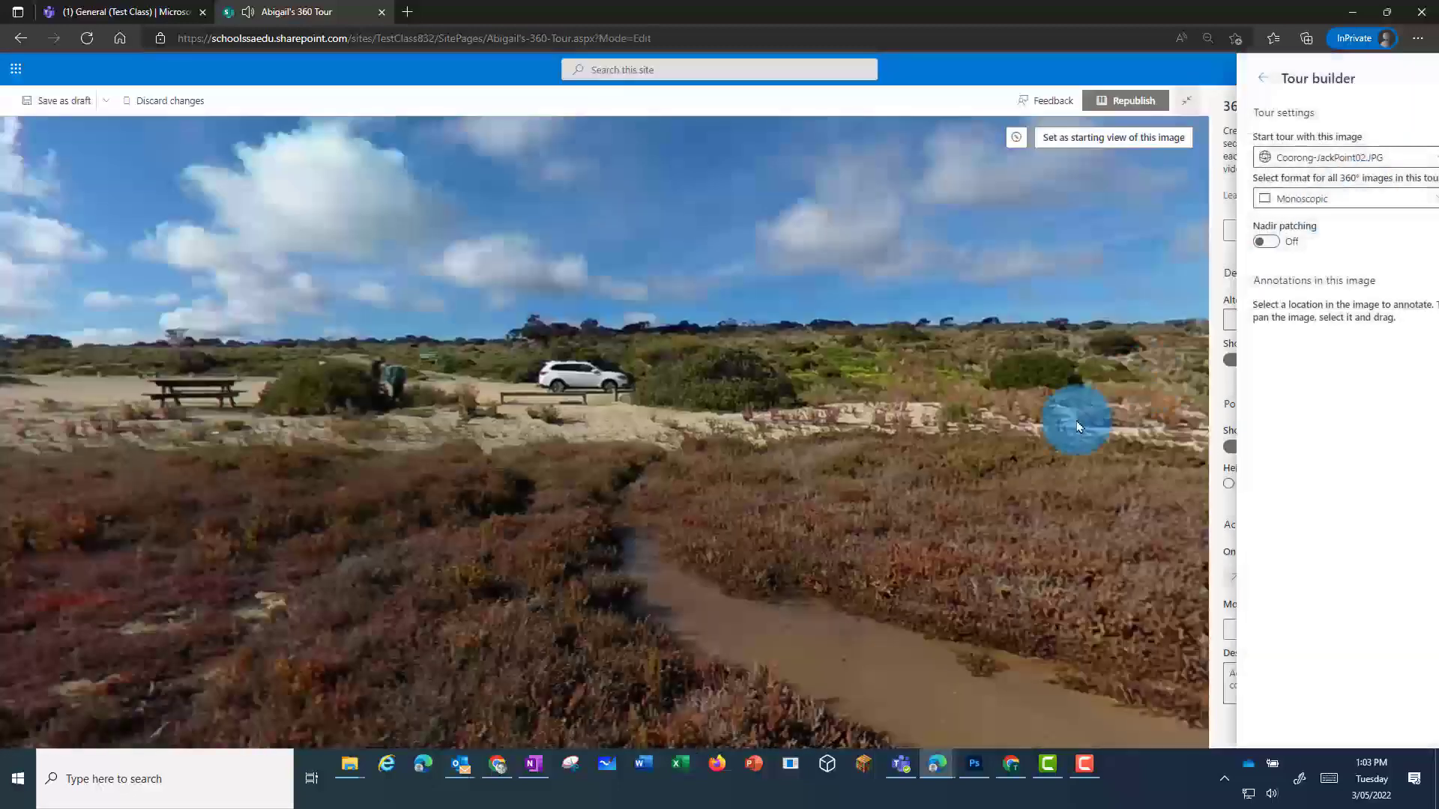
click(517, 708)
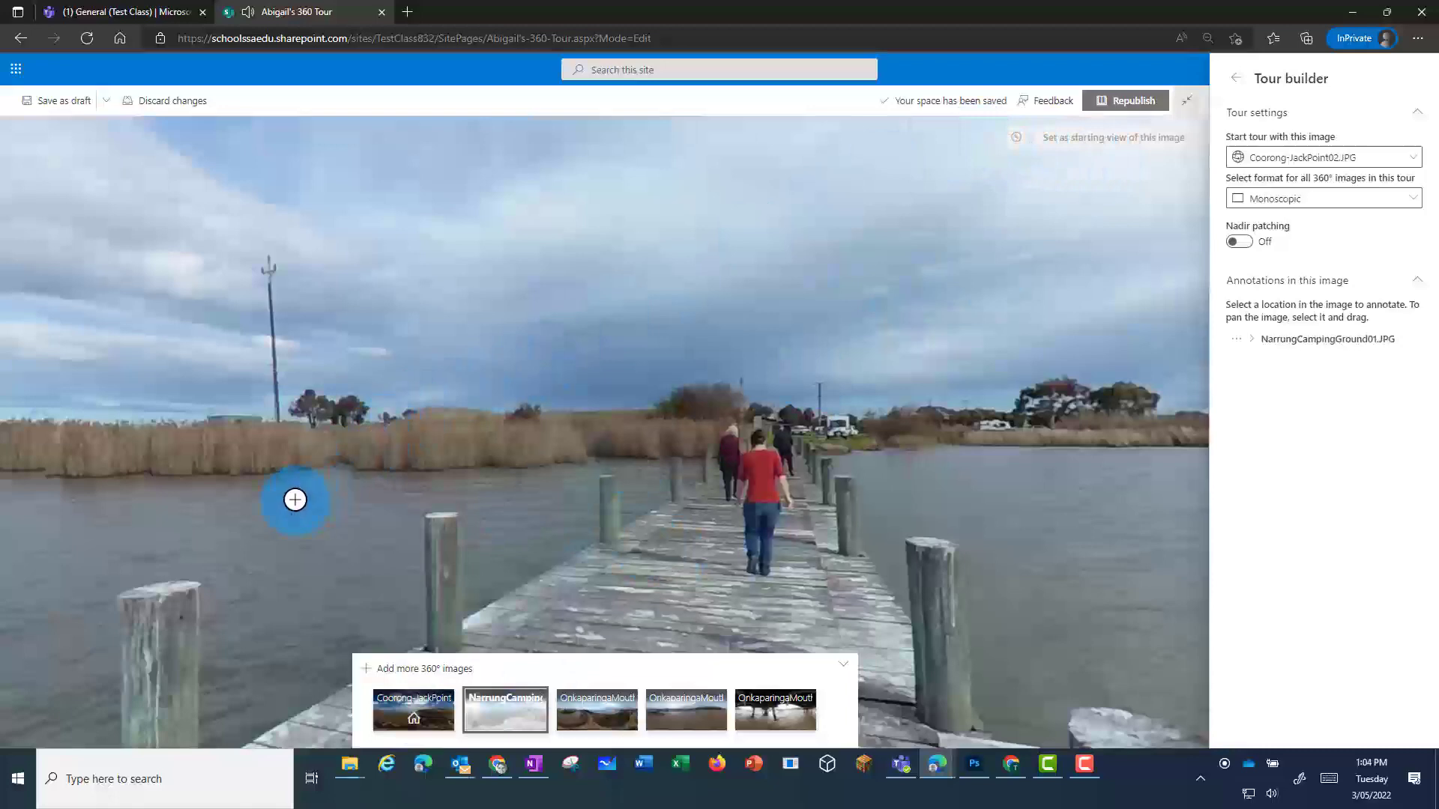
click(1119, 106)
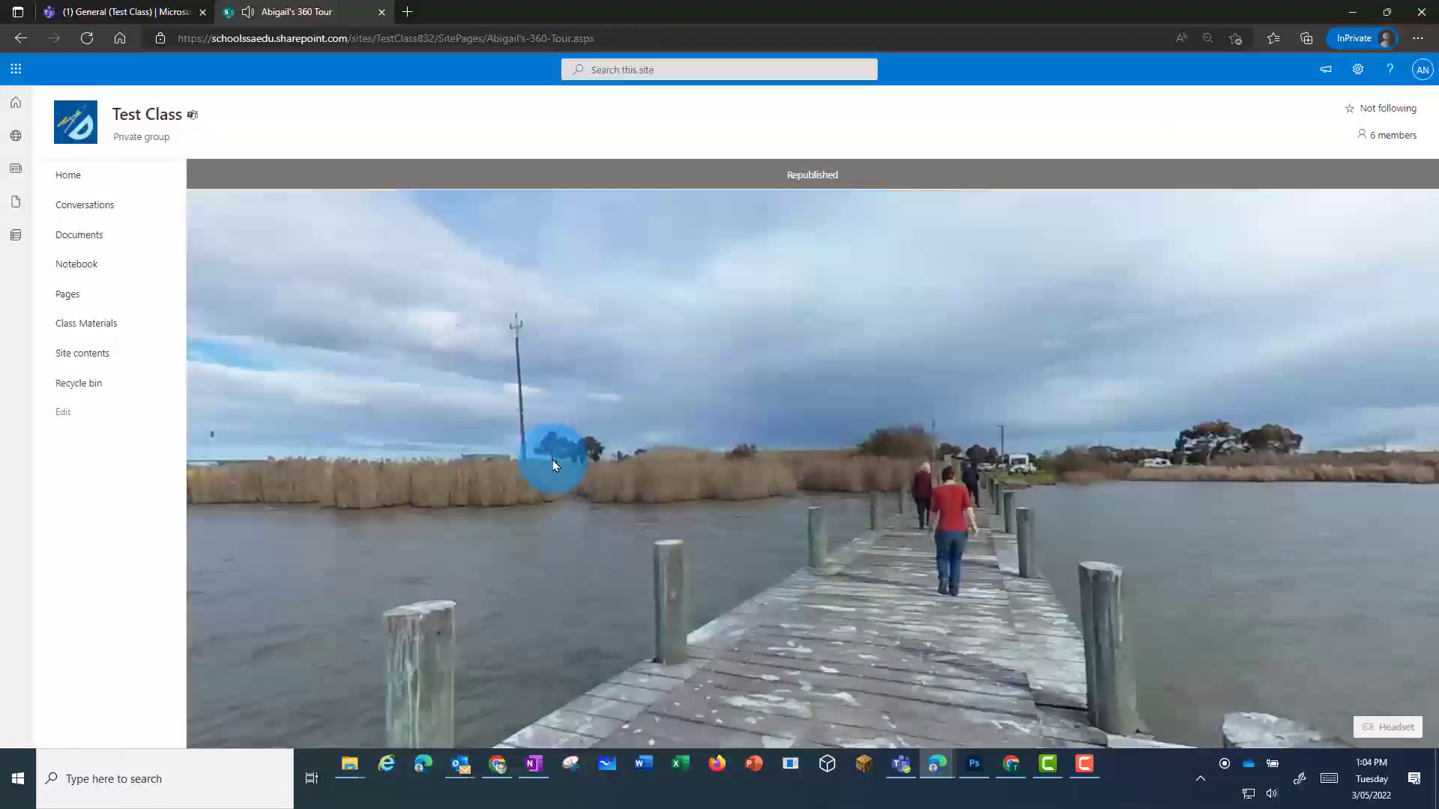
drag(553, 465, 1069, 389)
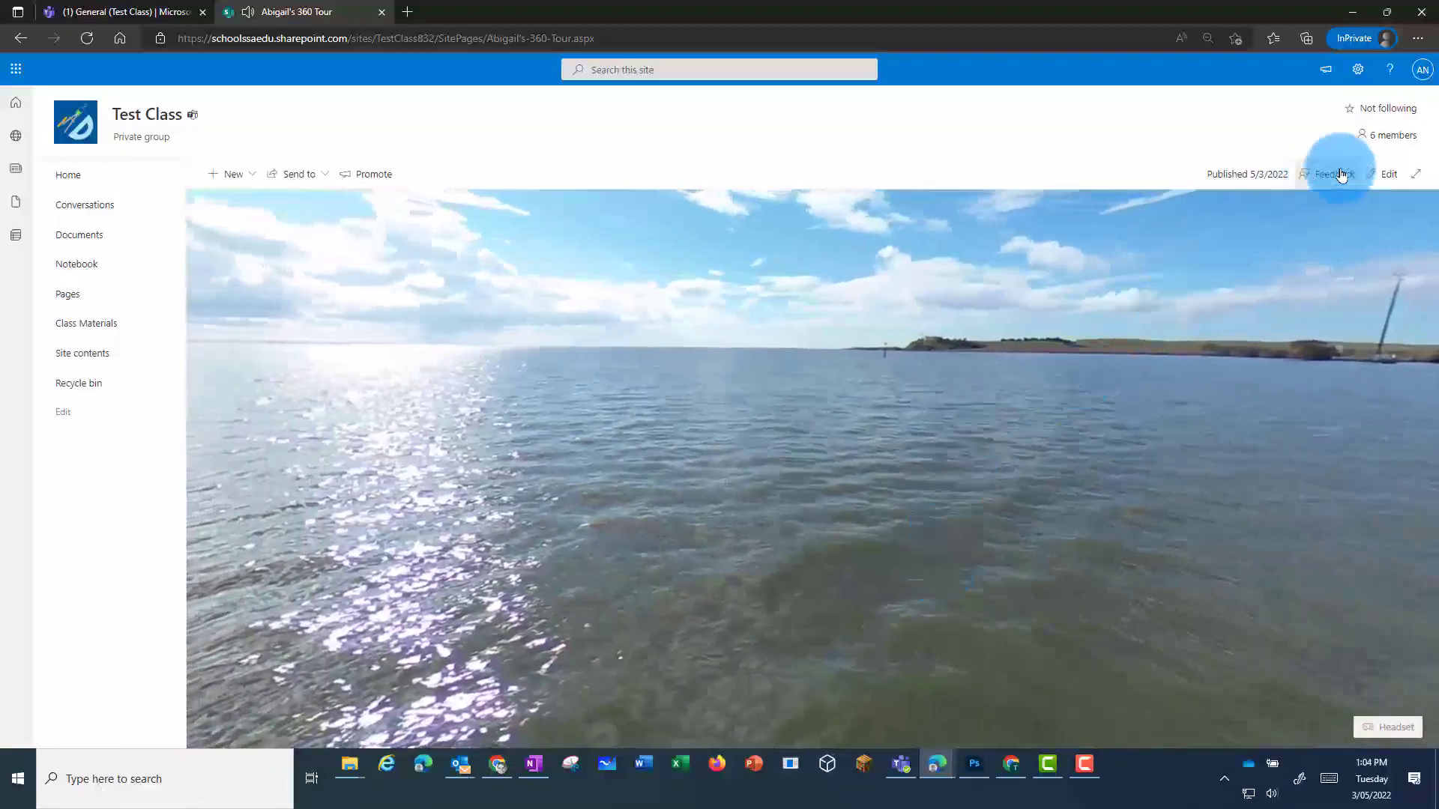
click(1390, 177)
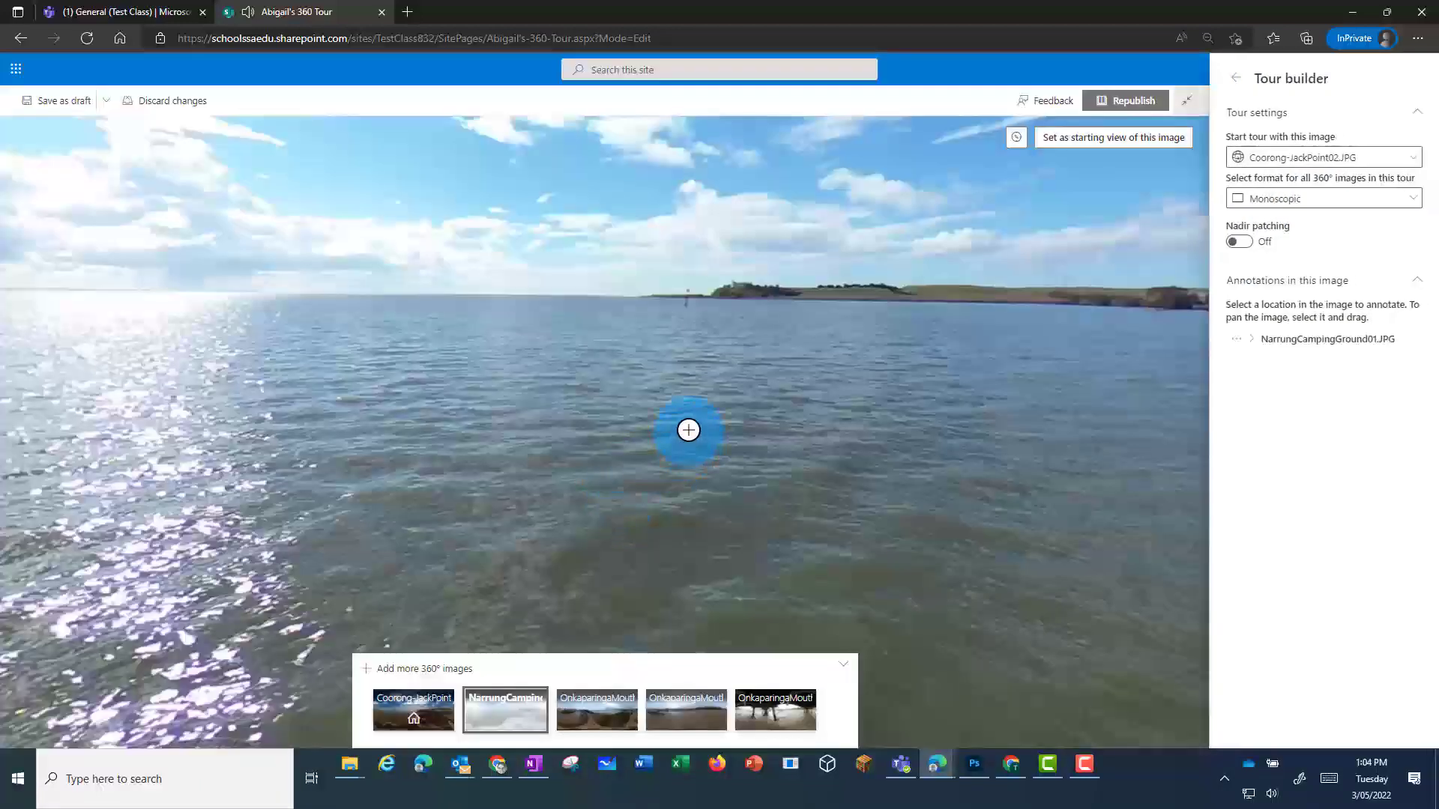
- Link a spot on the Narrung water to OnkaparingaMouth01, described 'Onkaparinga Riv'
click(690, 436)
click(742, 414)
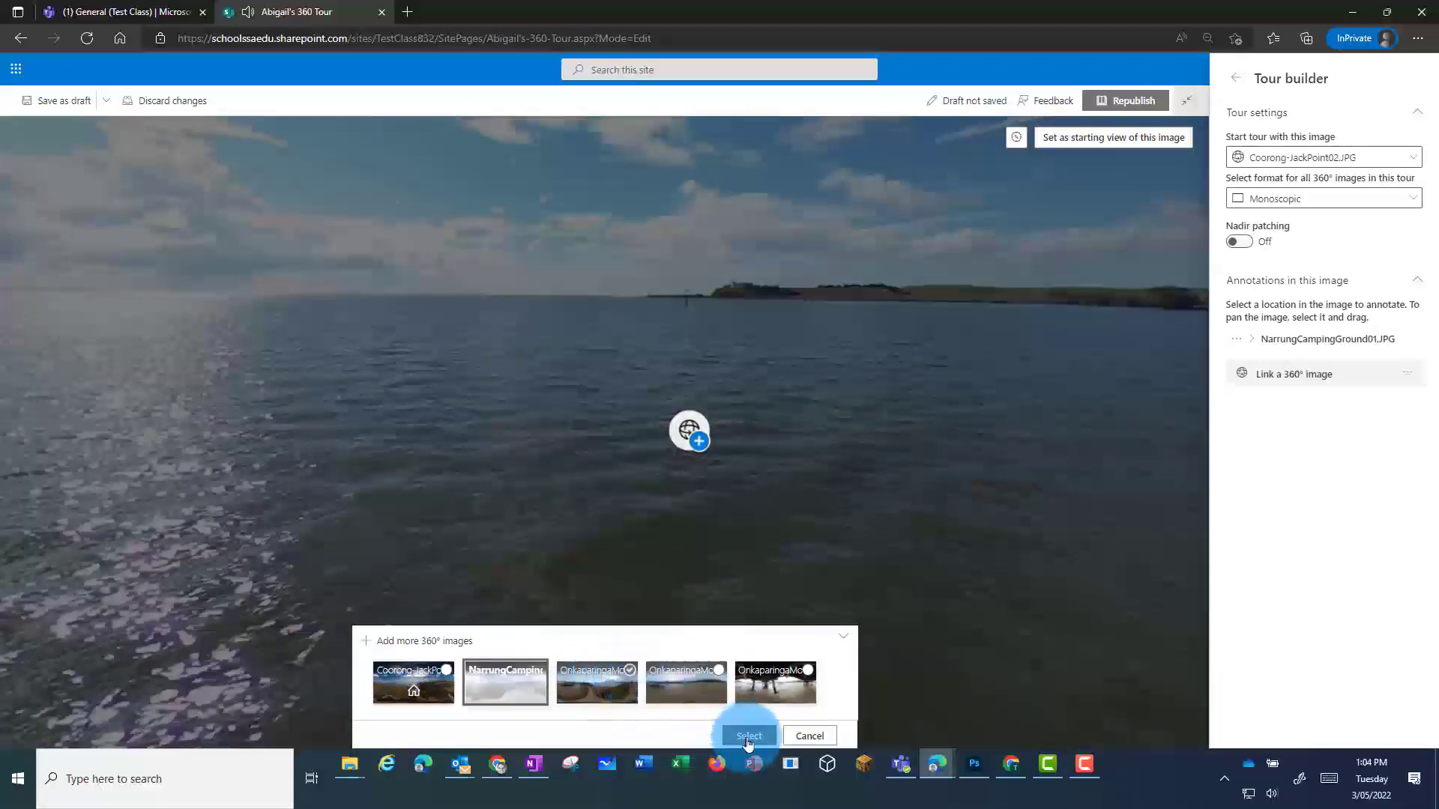
click(748, 737)
click(701, 448)
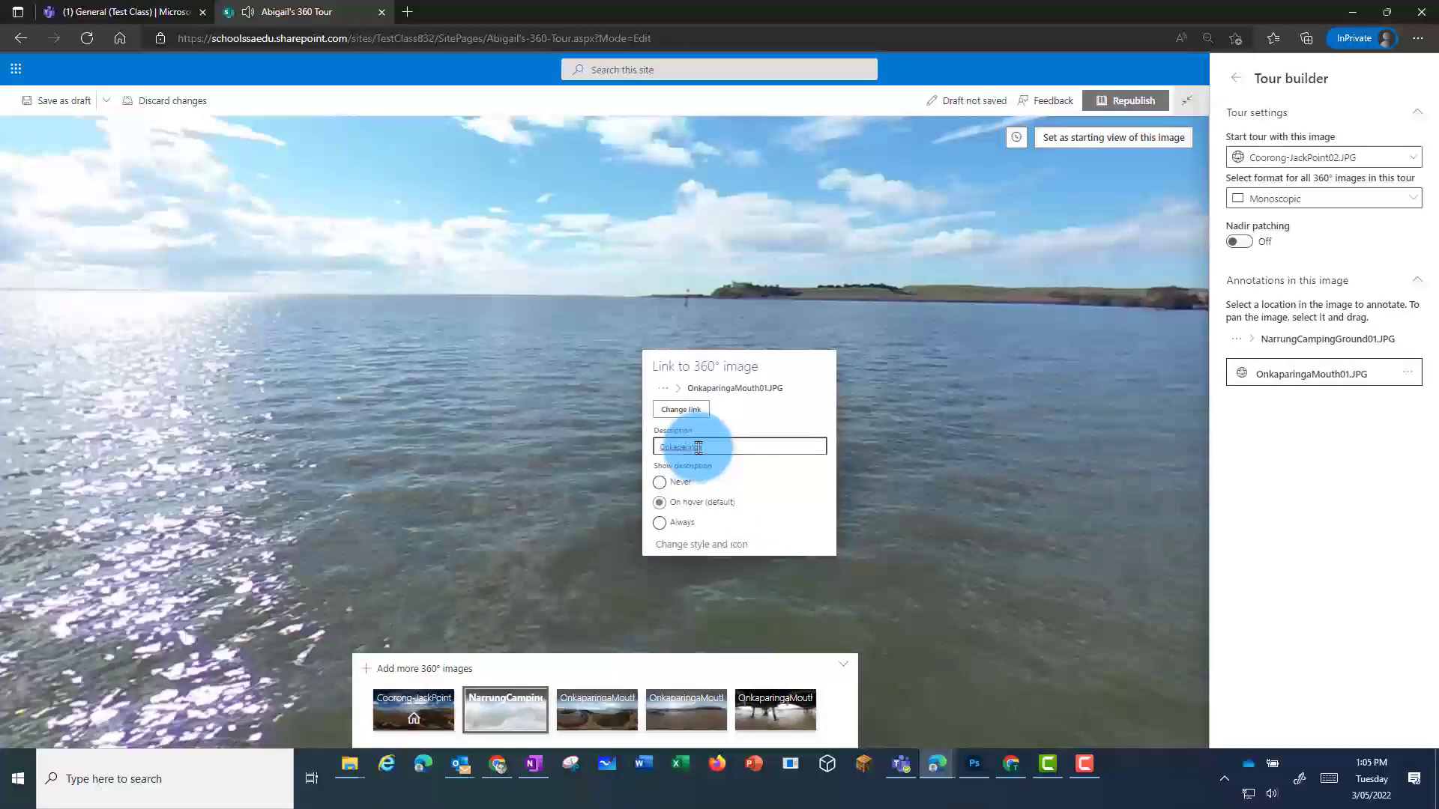
text(Onkaparinga River Mouth)
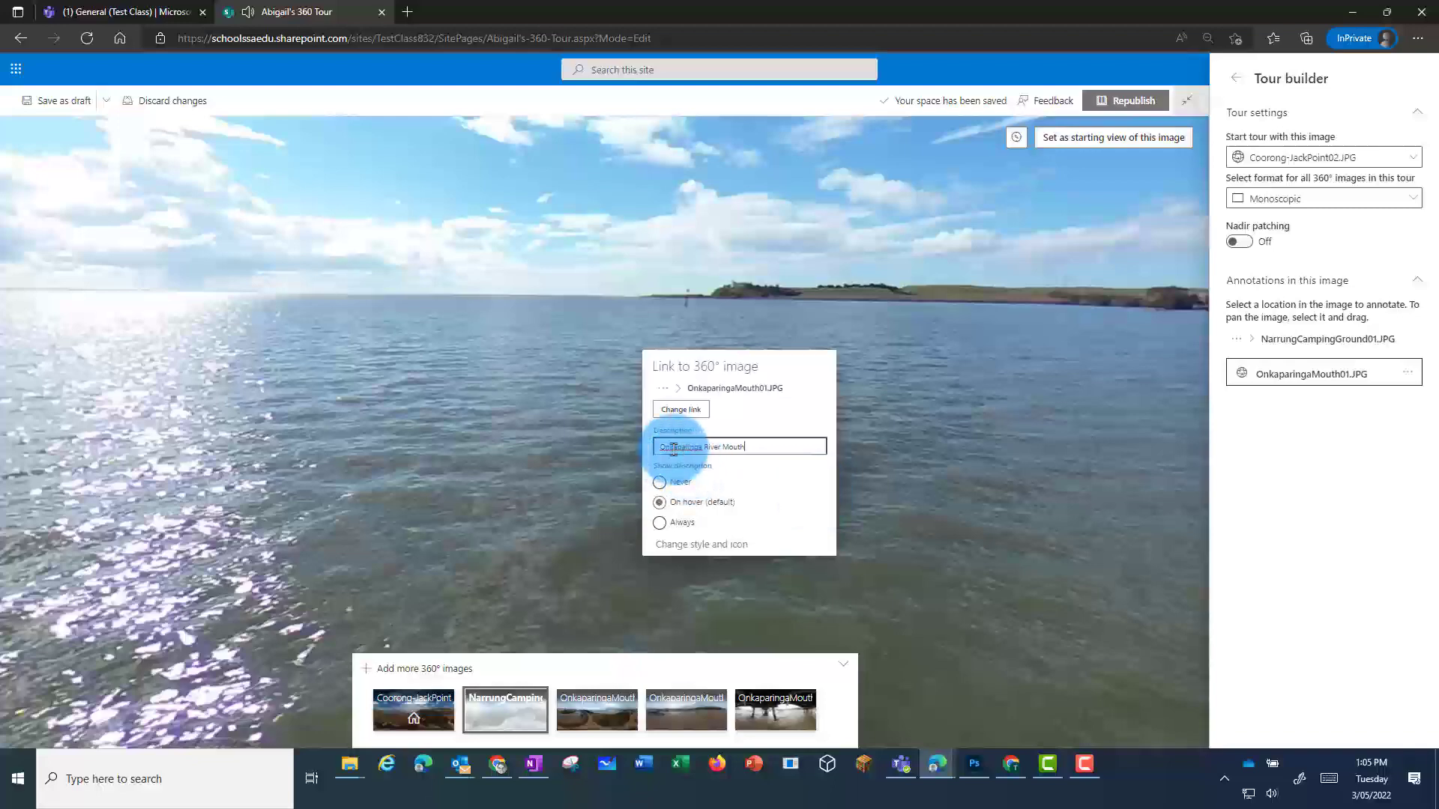
key(Escape)
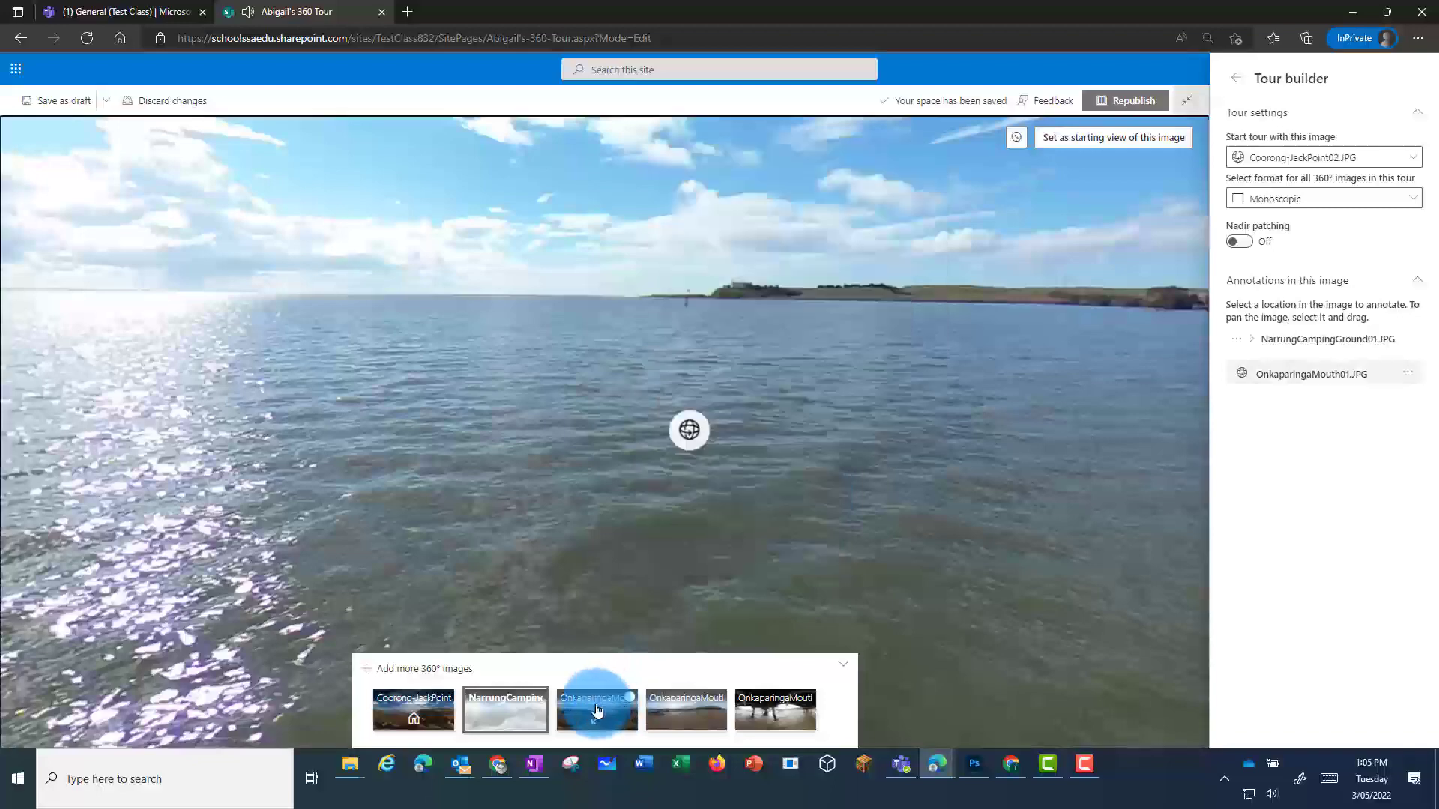
- Link a beach spot on OnkaparingaMouth01 to OnkaparingaMouth05, then republish and reopen editing
click(598, 710)
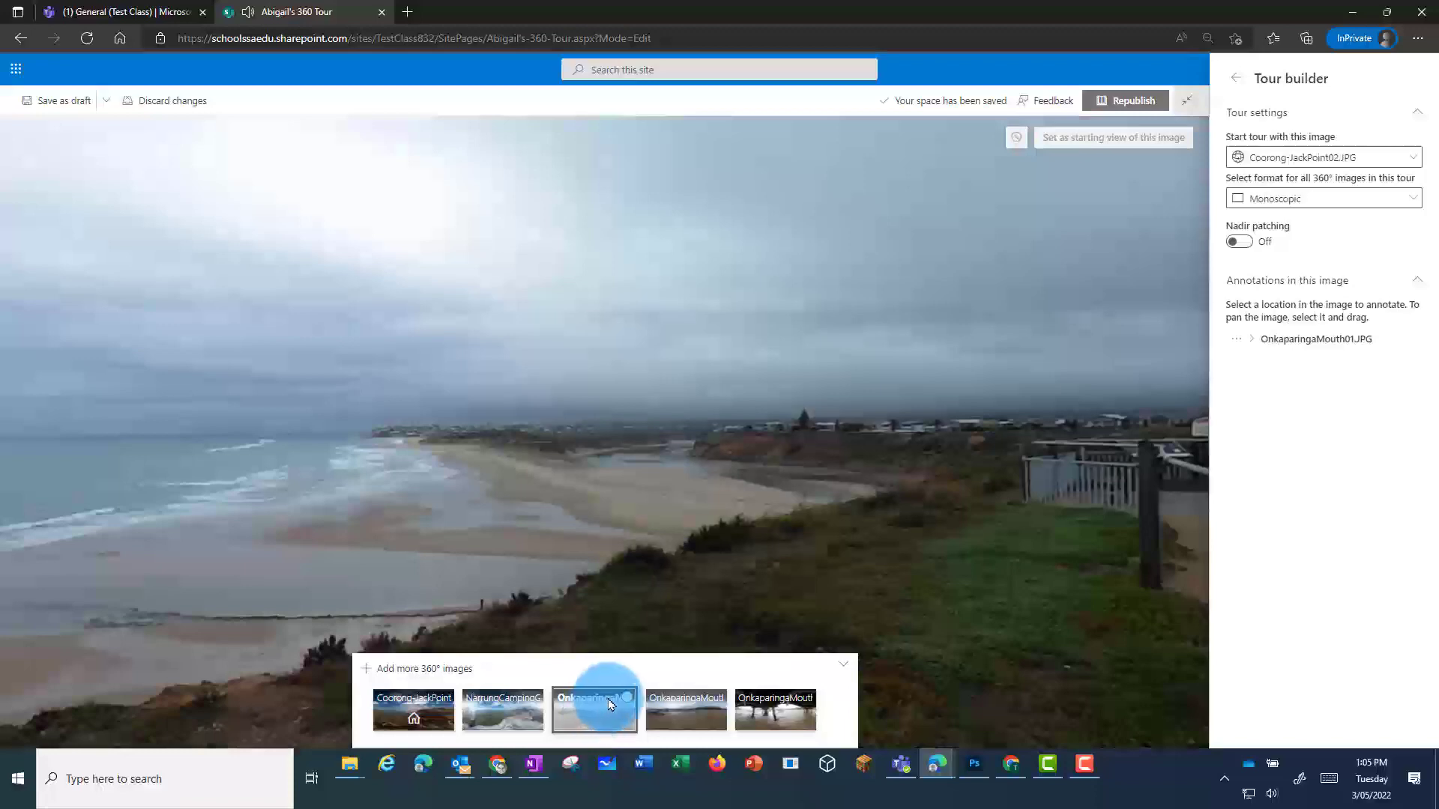
click(649, 472)
click(736, 461)
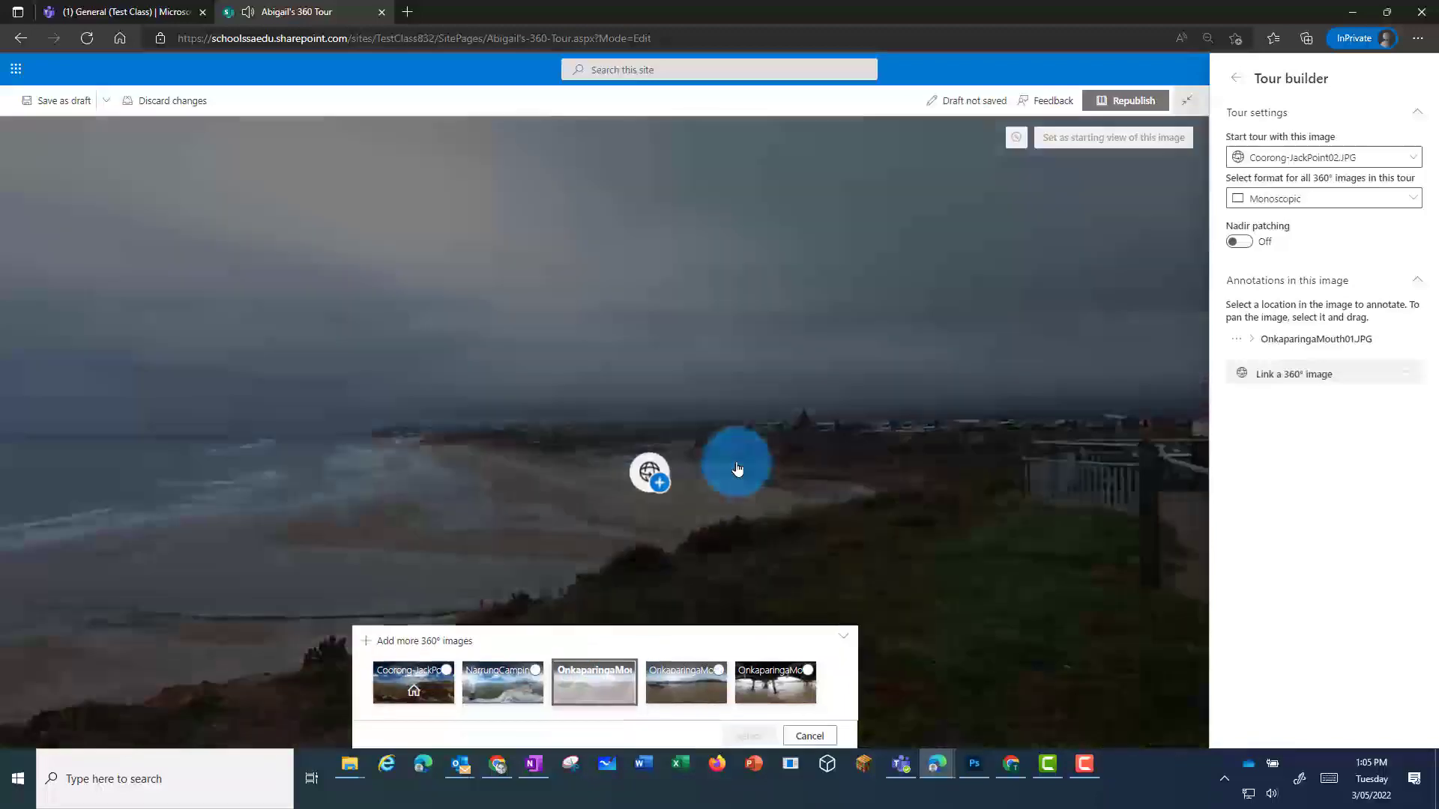
click(747, 737)
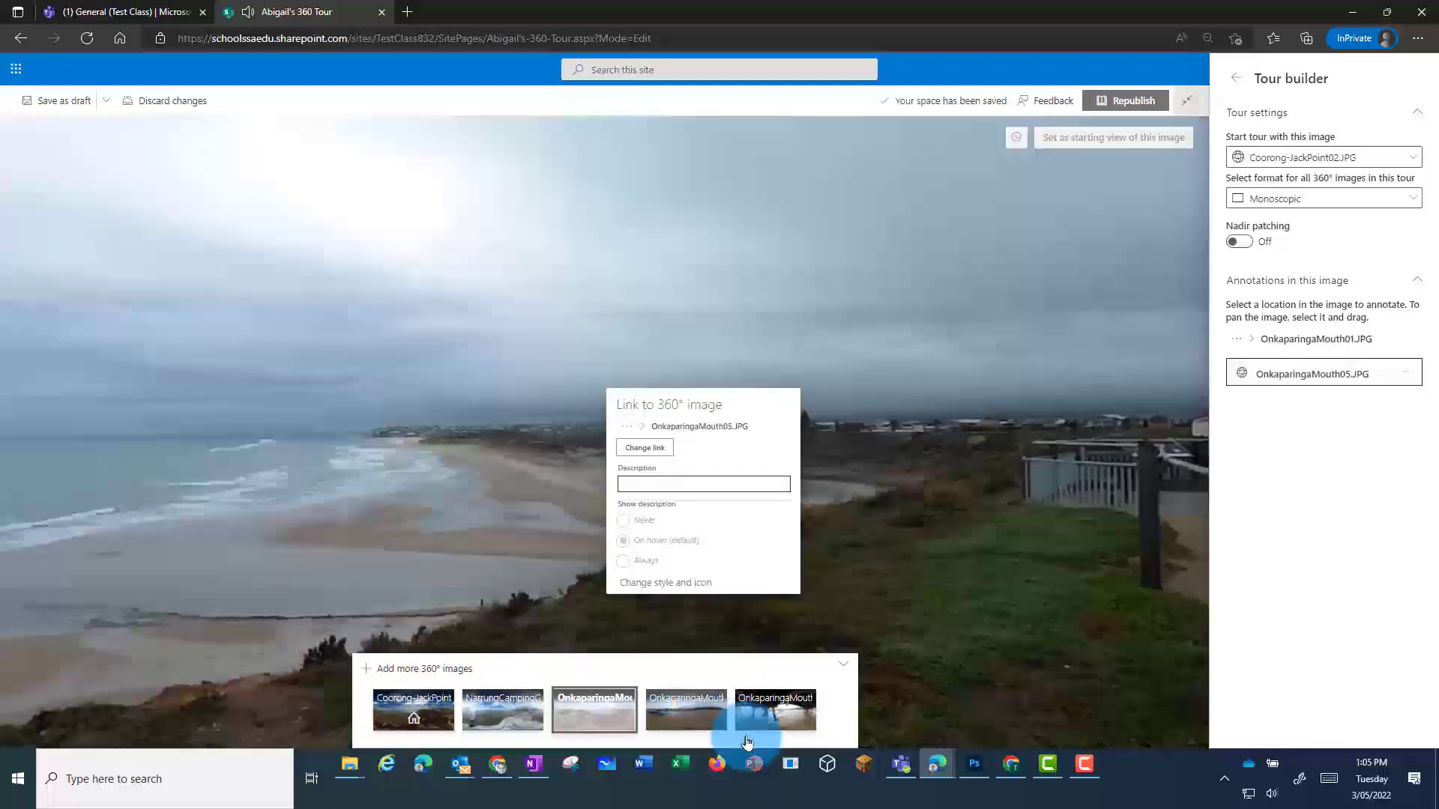
click(666, 483)
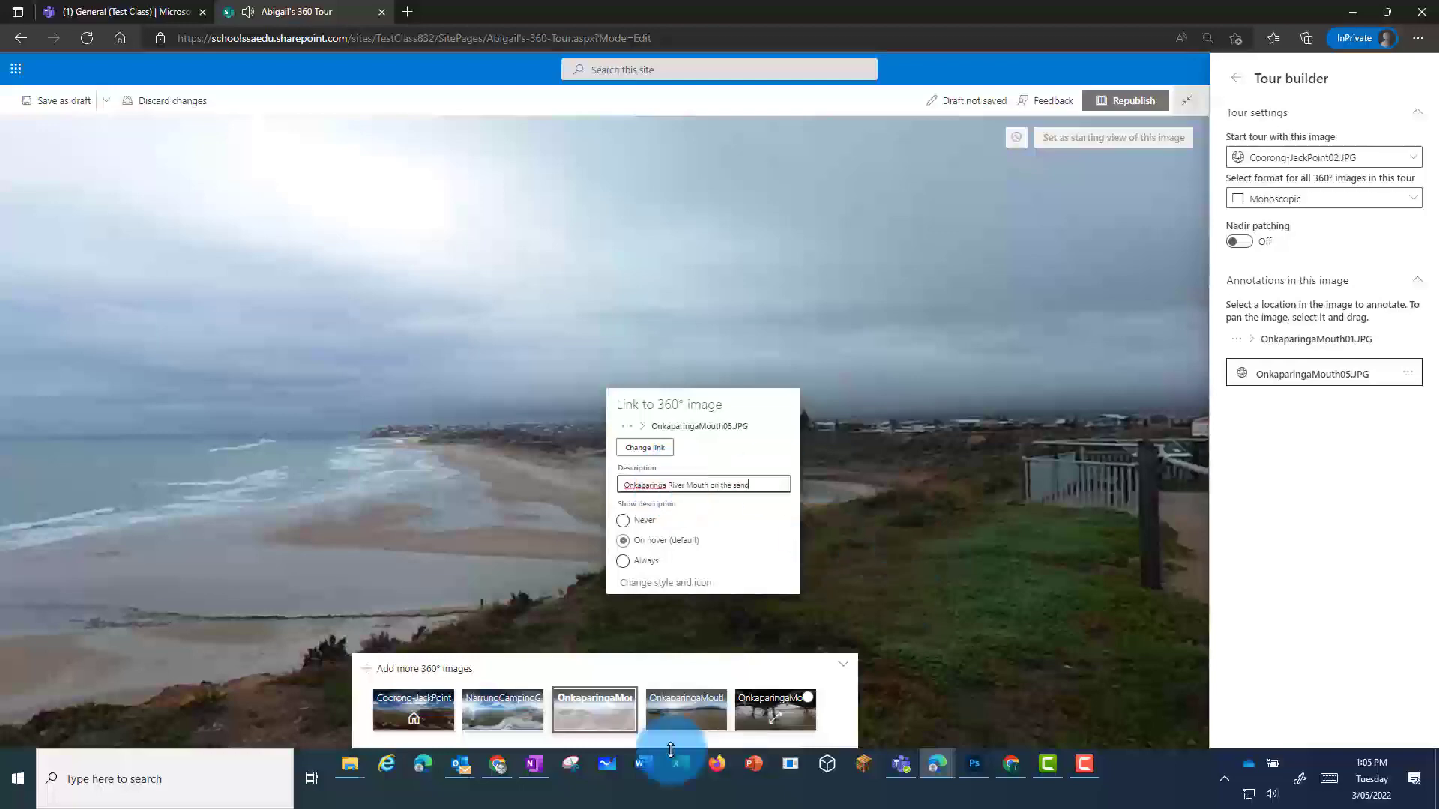
click(685, 711)
click(1121, 105)
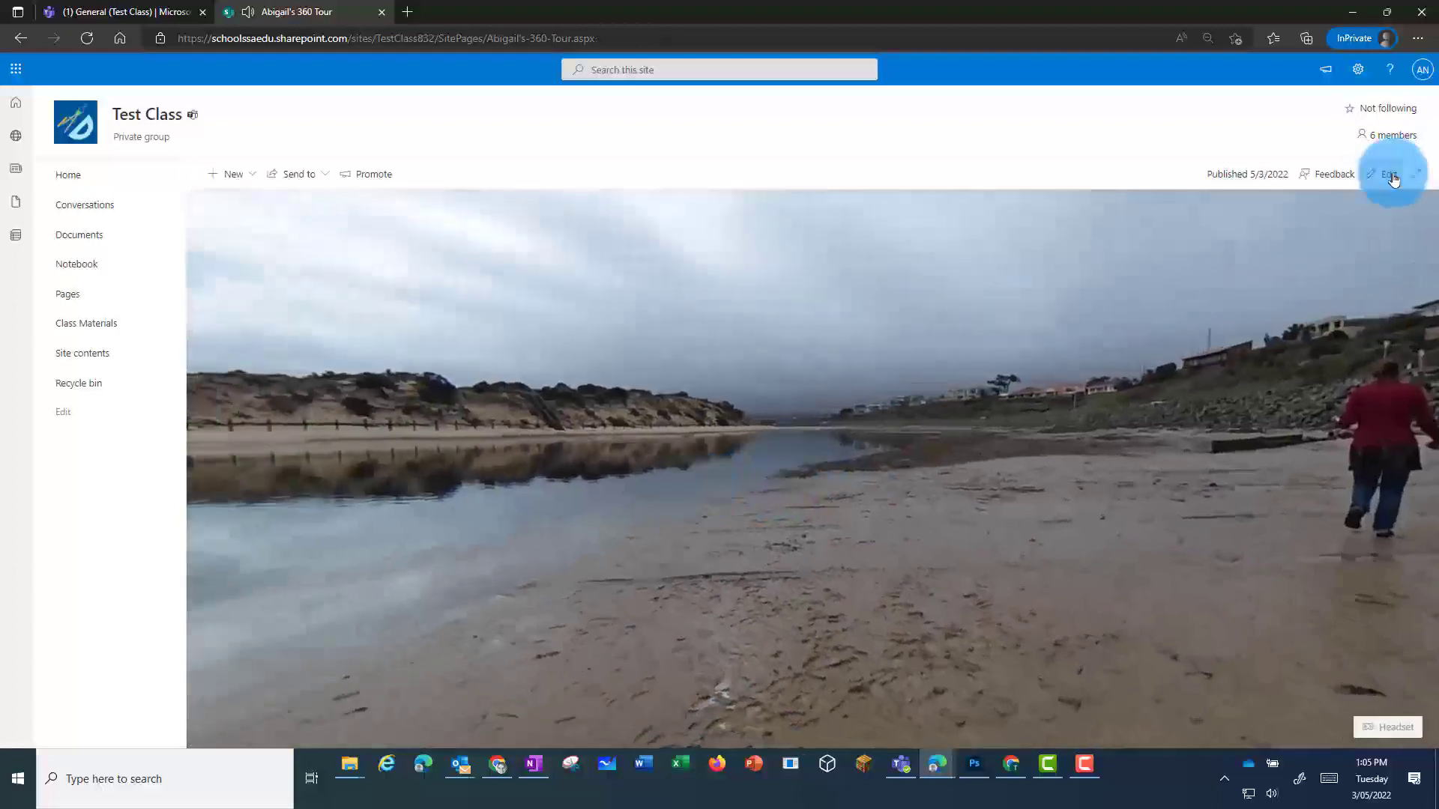
click(1392, 176)
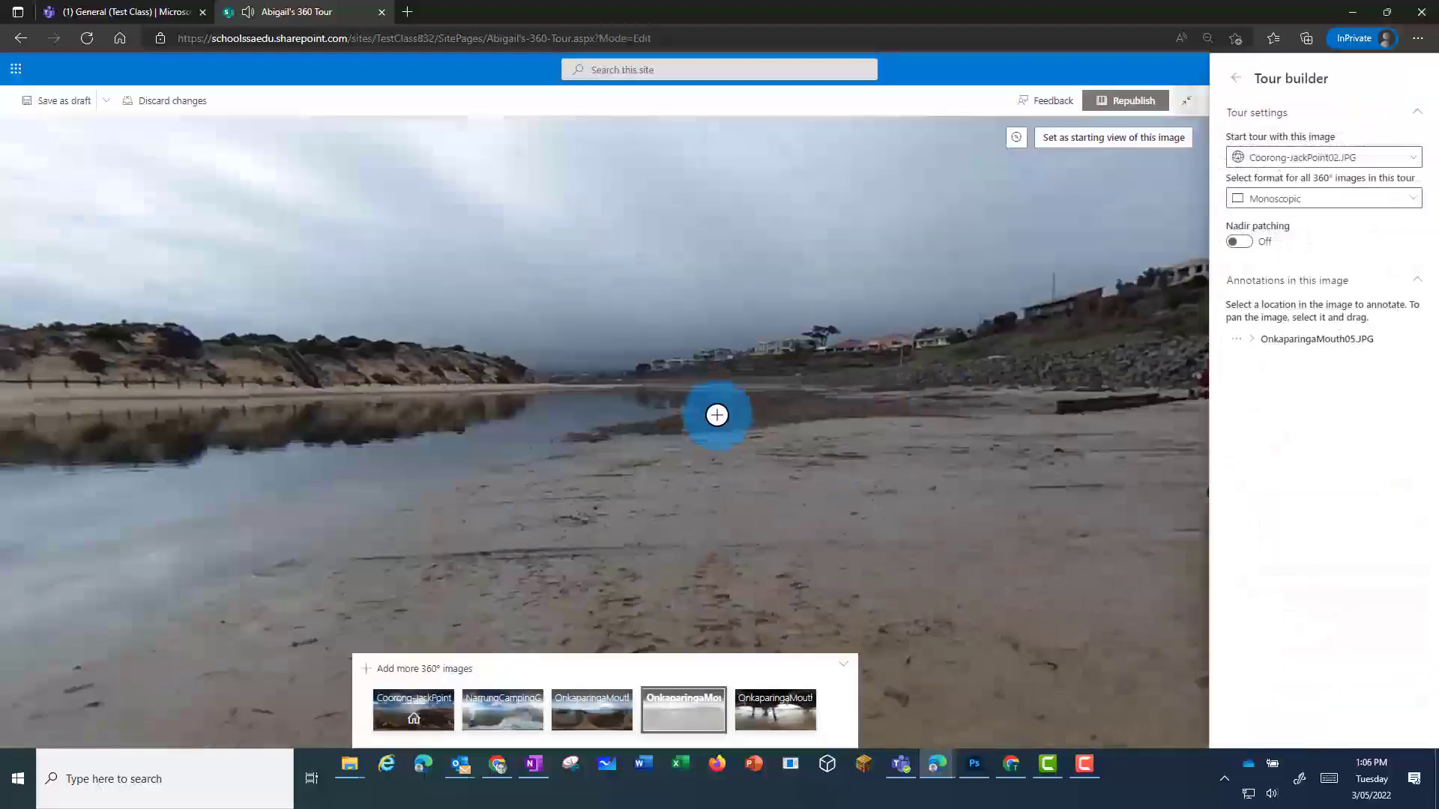
- Link a sand spot on OnkaparingaMouth05 to OnkaparingaMouth06 with a causeway description, and republish
click(716, 413)
click(803, 398)
click(795, 678)
click(750, 738)
click(716, 431)
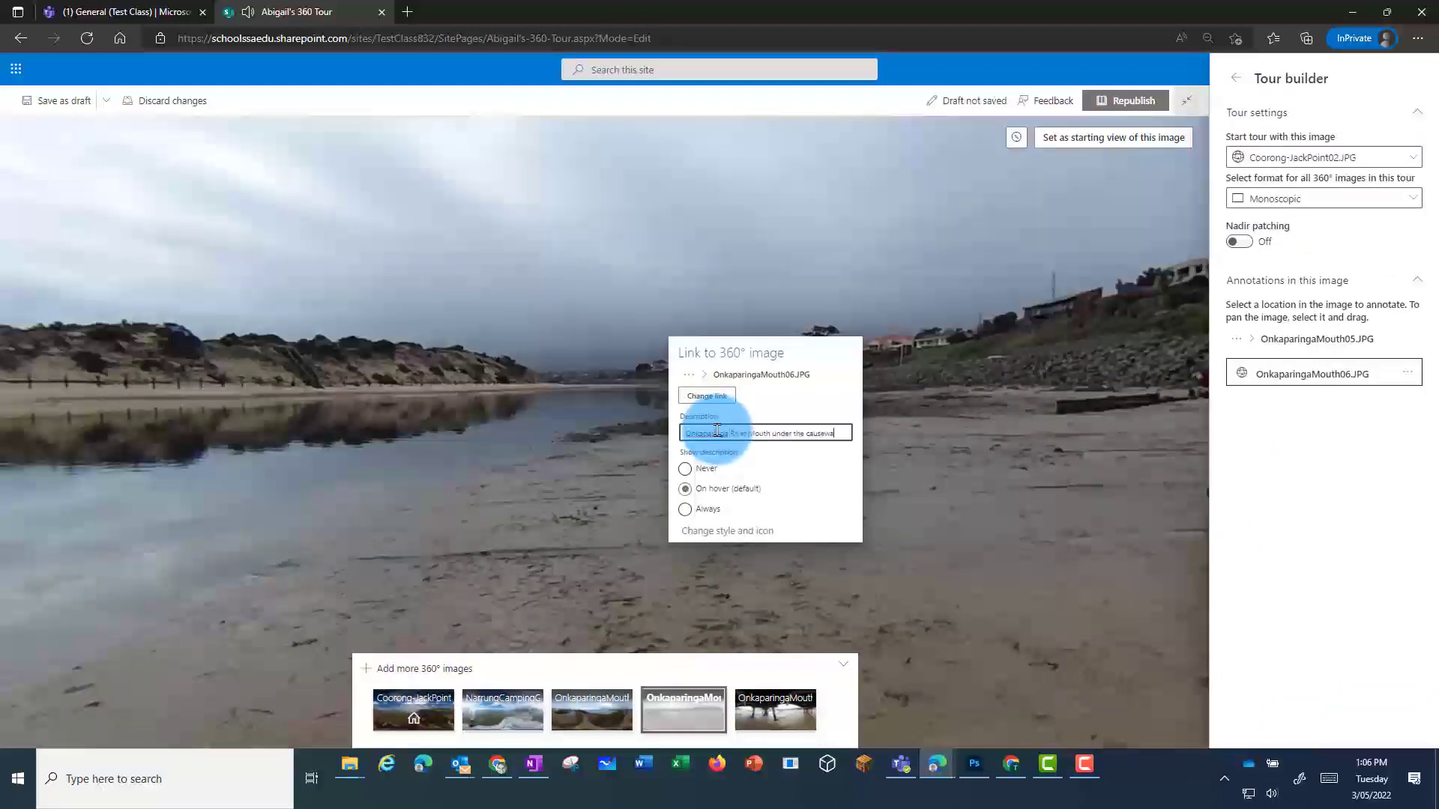
text(y)
click(962, 533)
click(1130, 101)
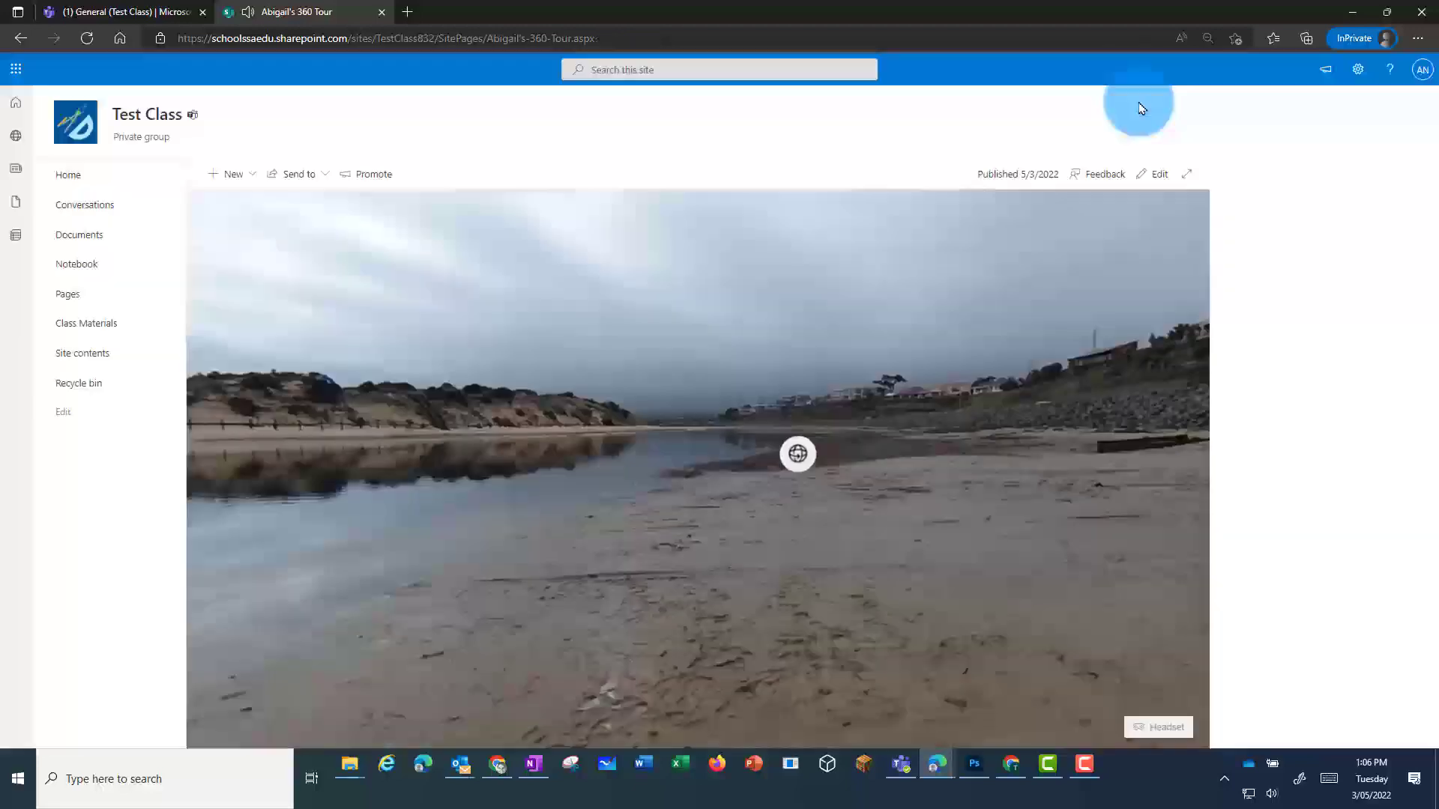
click(1180, 448)
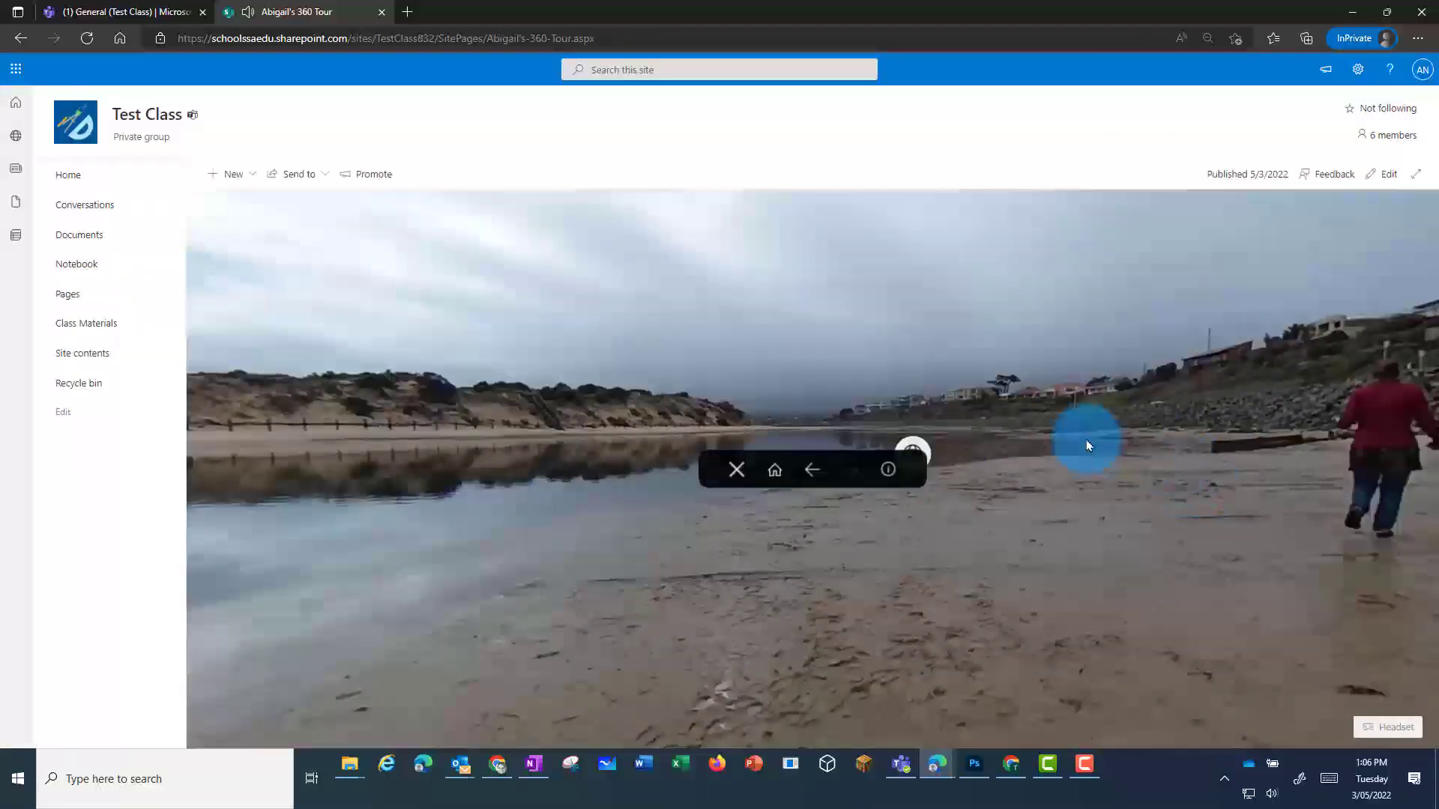
- Step through the linked dune, beach, clifftop, pier and lookout scenes, then return to edit mode
click(774, 473)
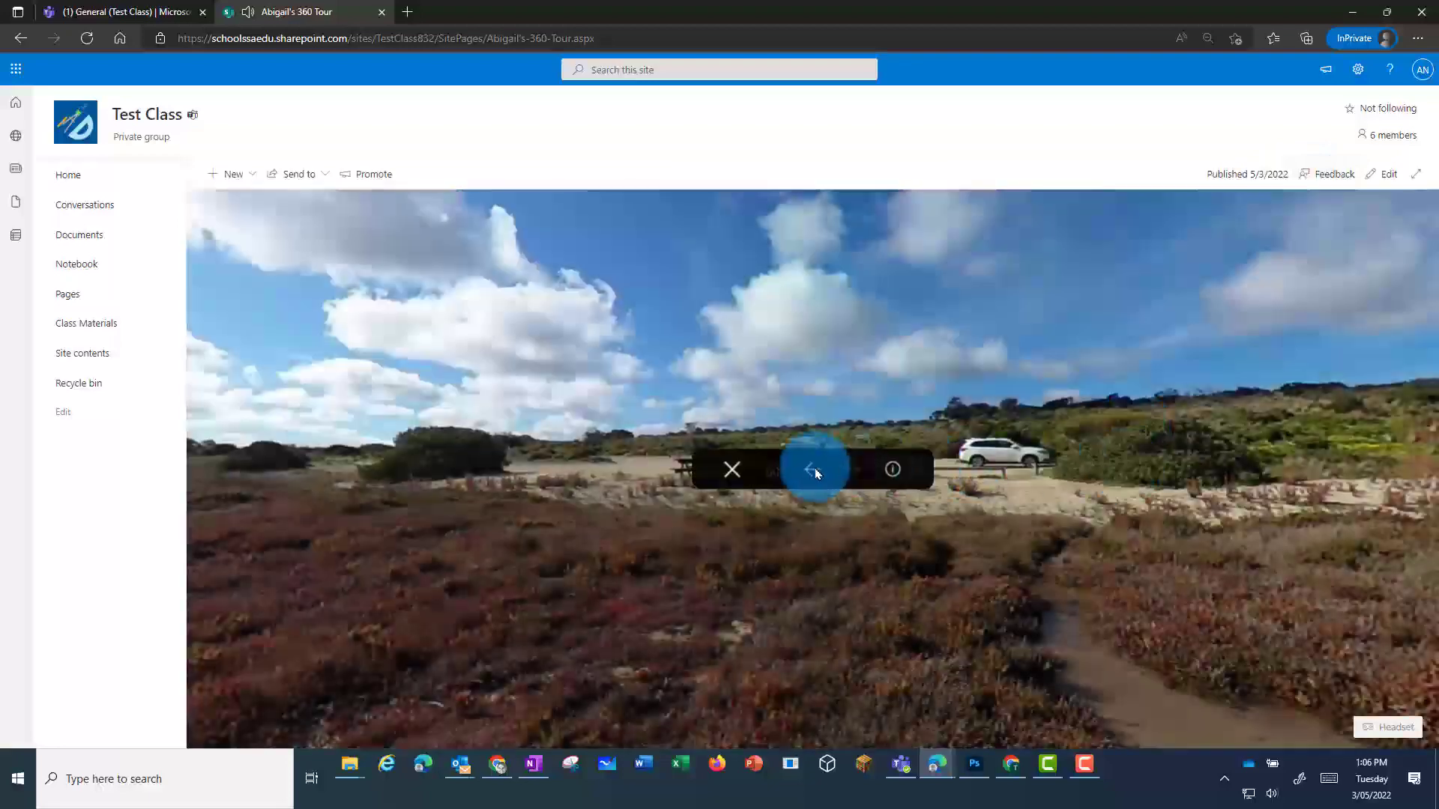
click(815, 471)
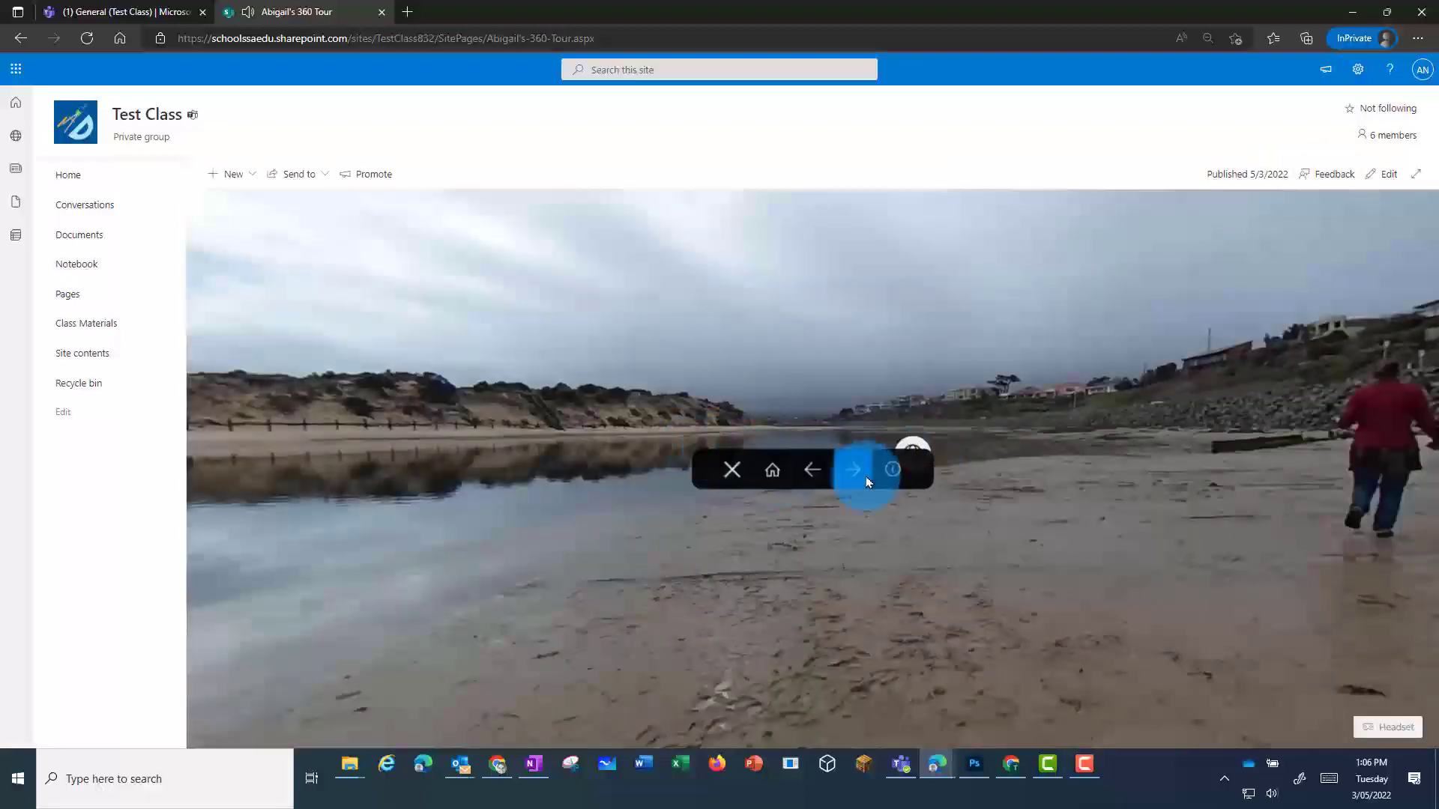
click(810, 476)
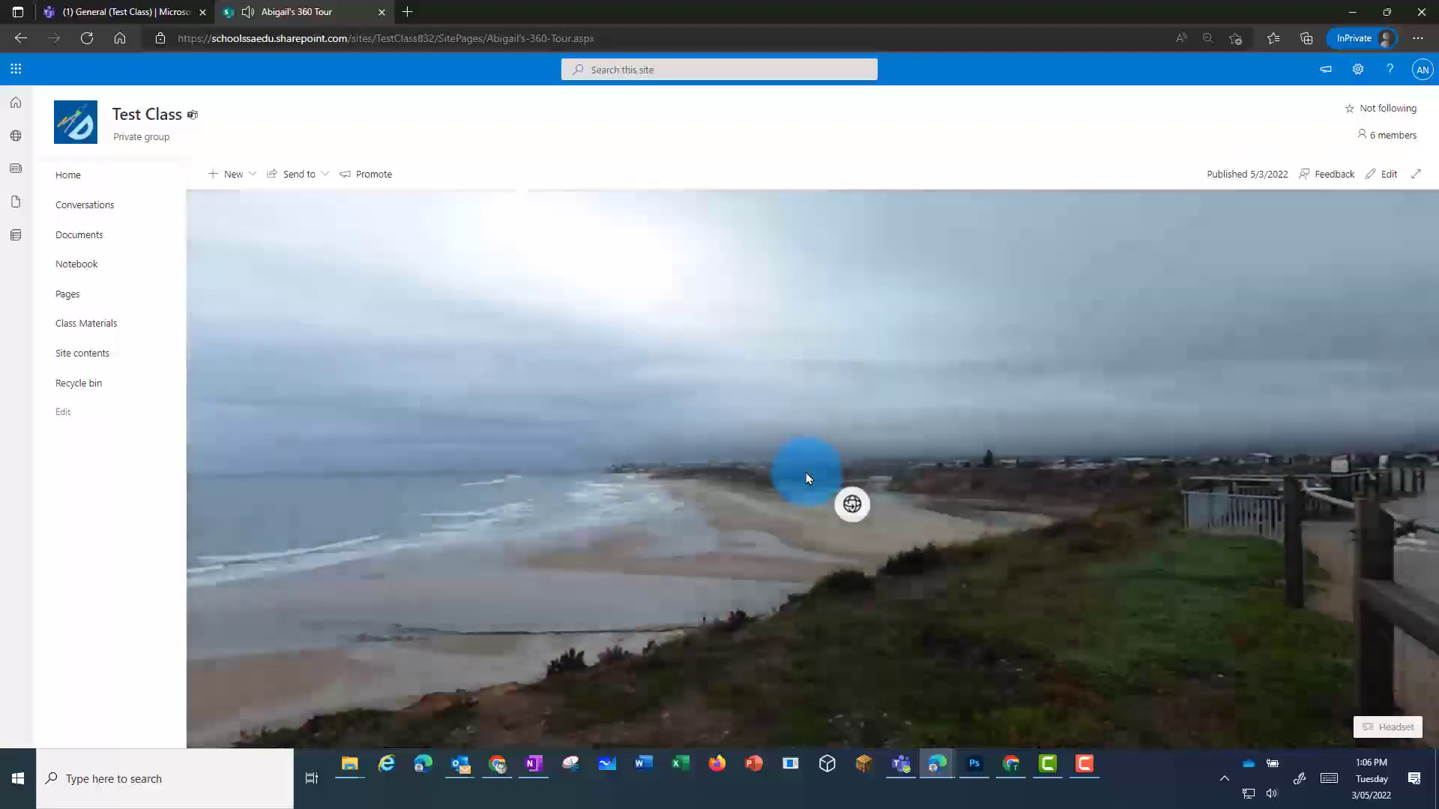
click(816, 480)
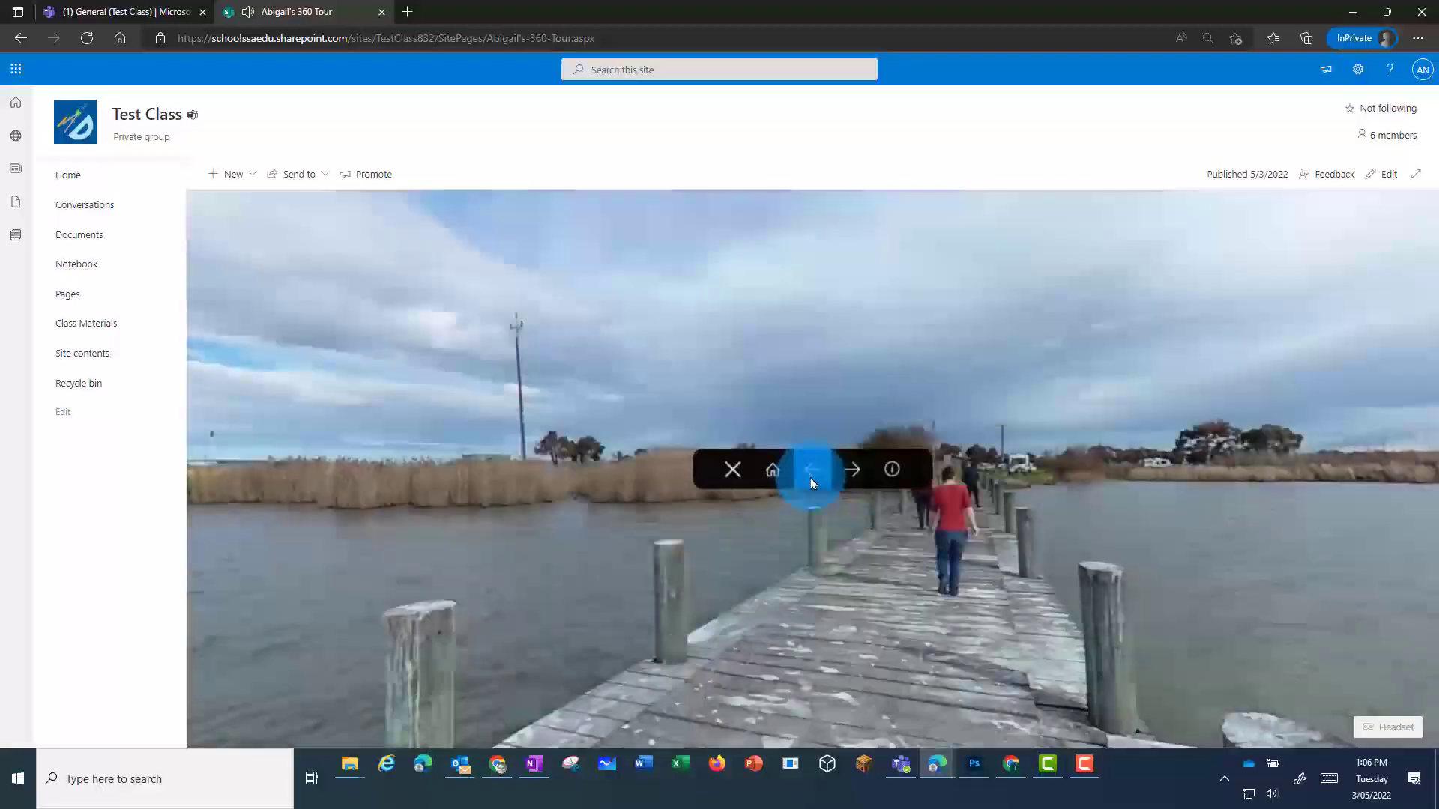
click(815, 480)
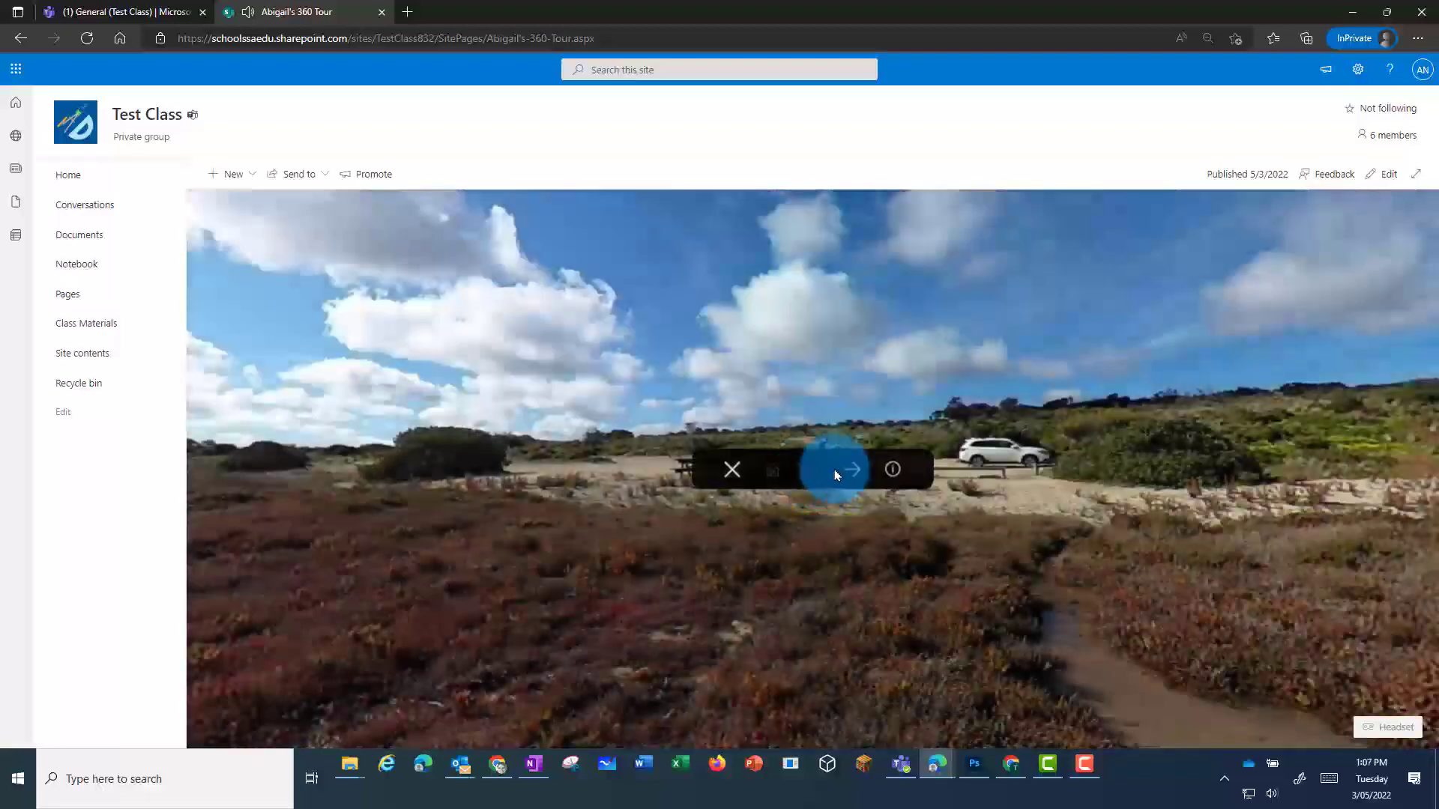
click(836, 474)
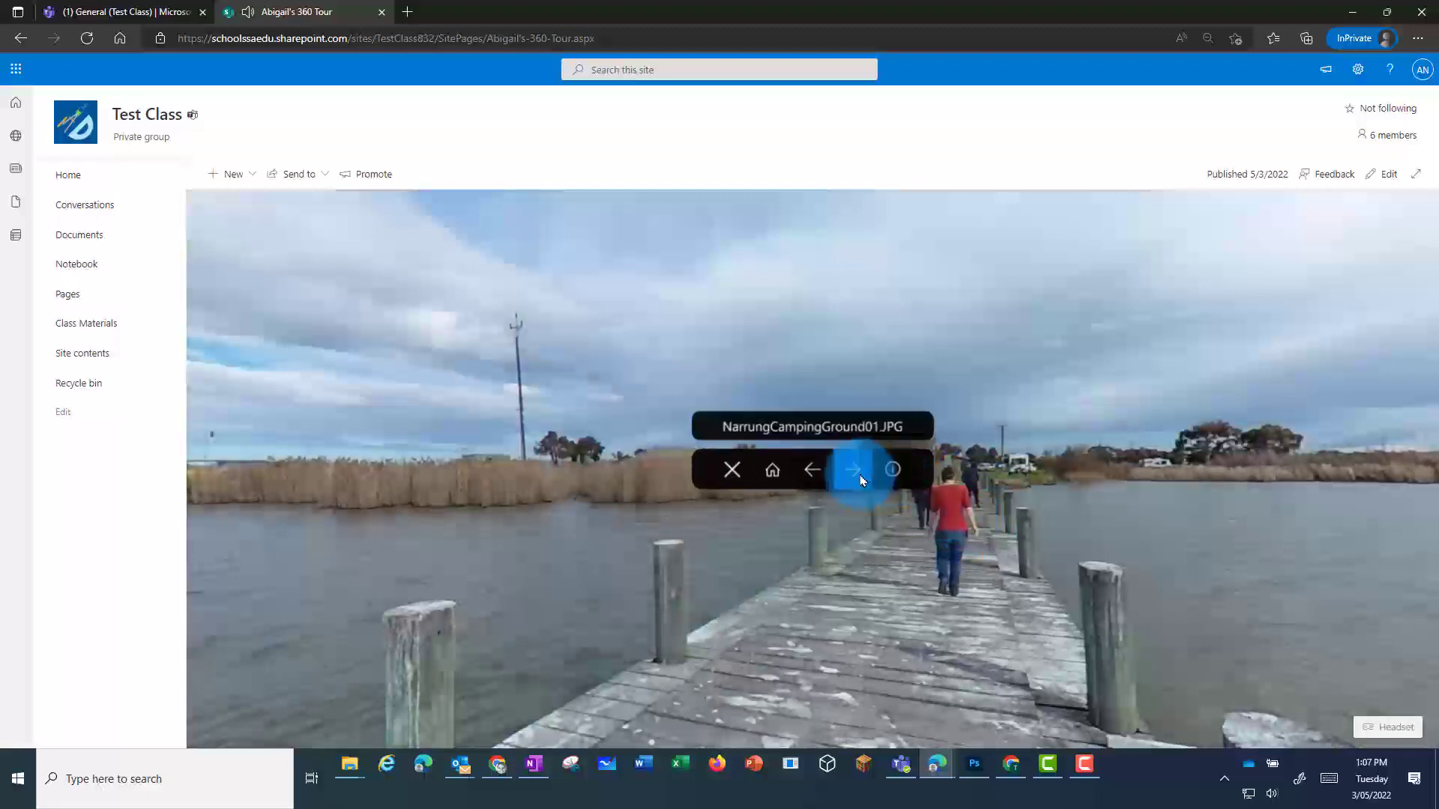
click(861, 477)
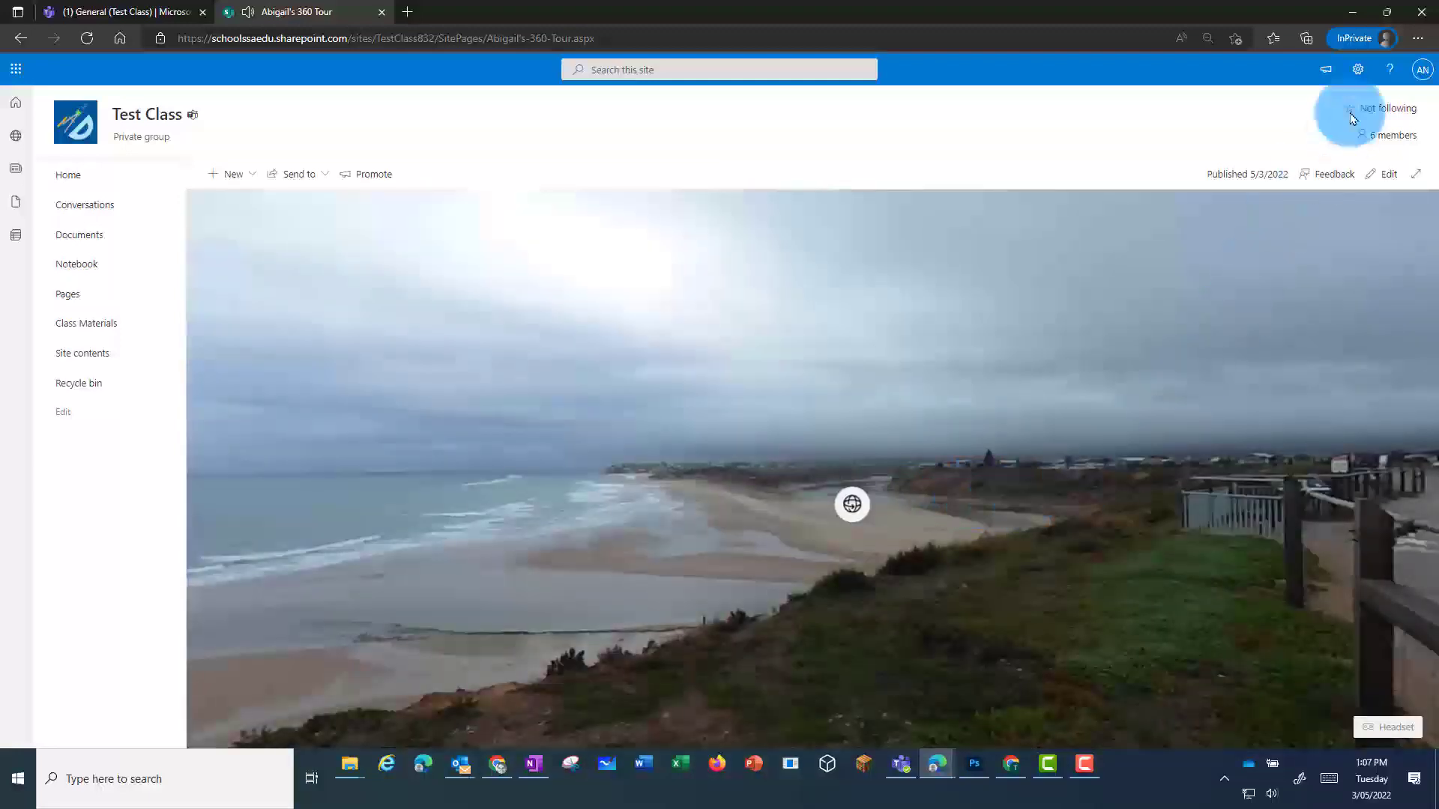
click(1381, 180)
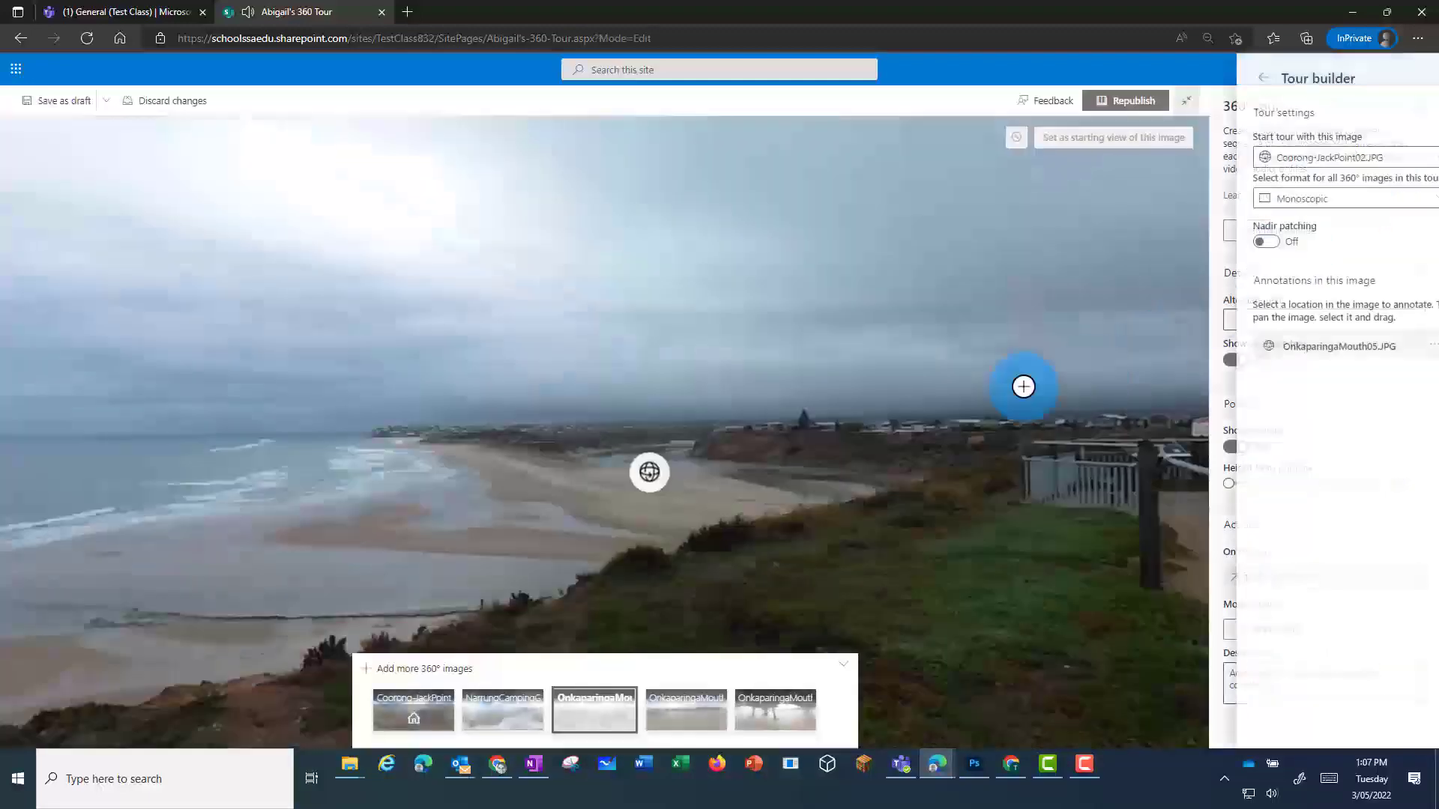
- Add an always-visible text note on the lookout image about the river mouth and dunes, then republish
click(818, 504)
click(903, 515)
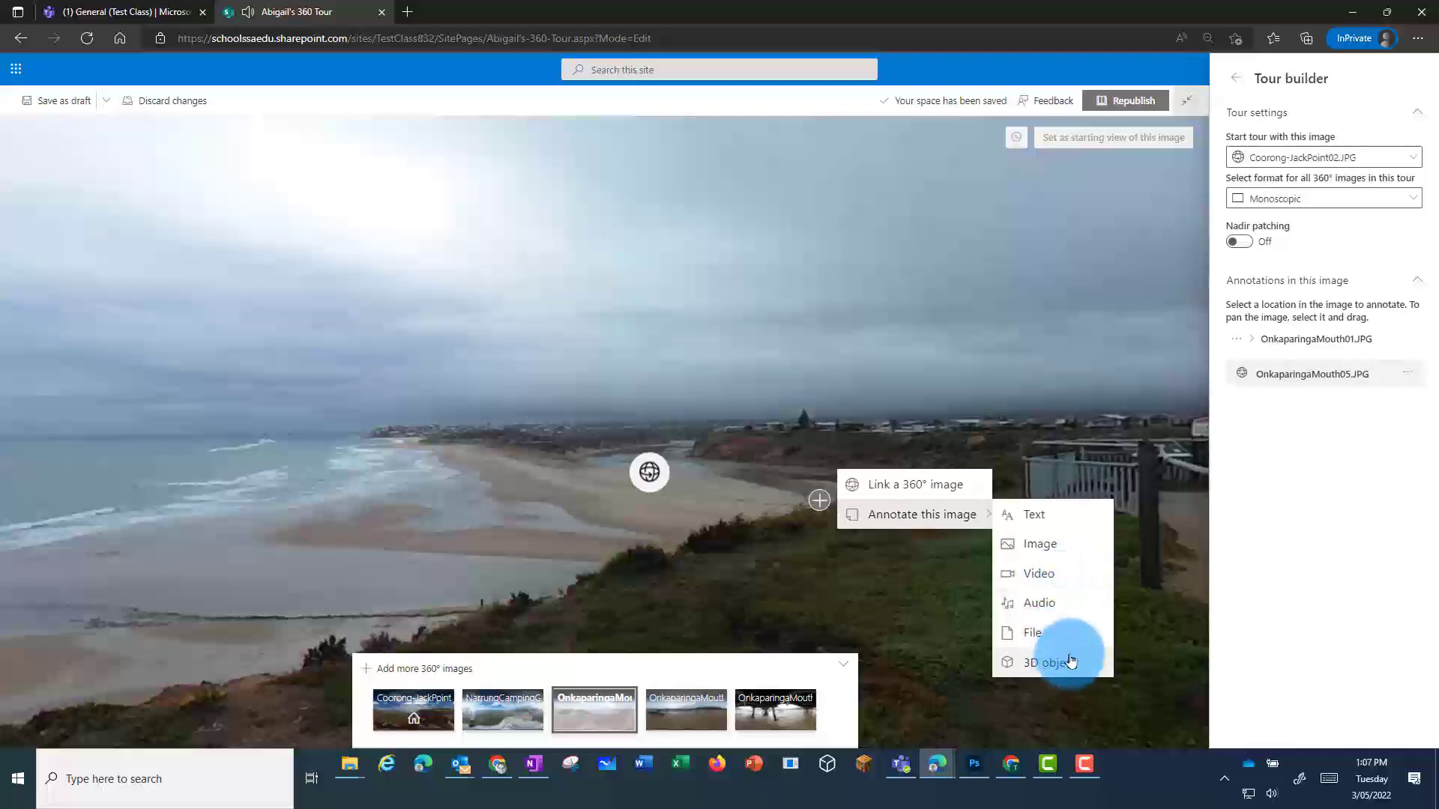
click(1039, 520)
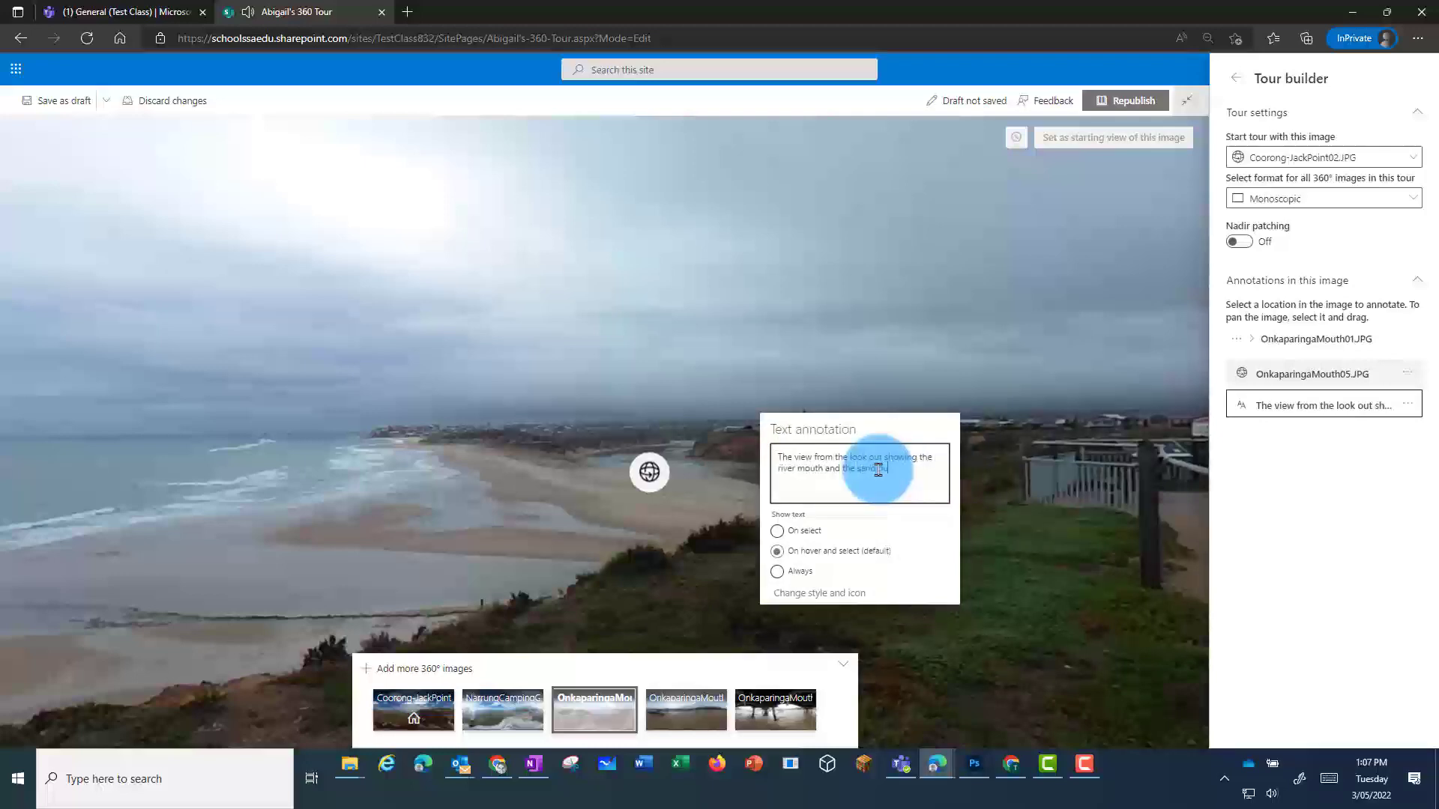
click(780, 574)
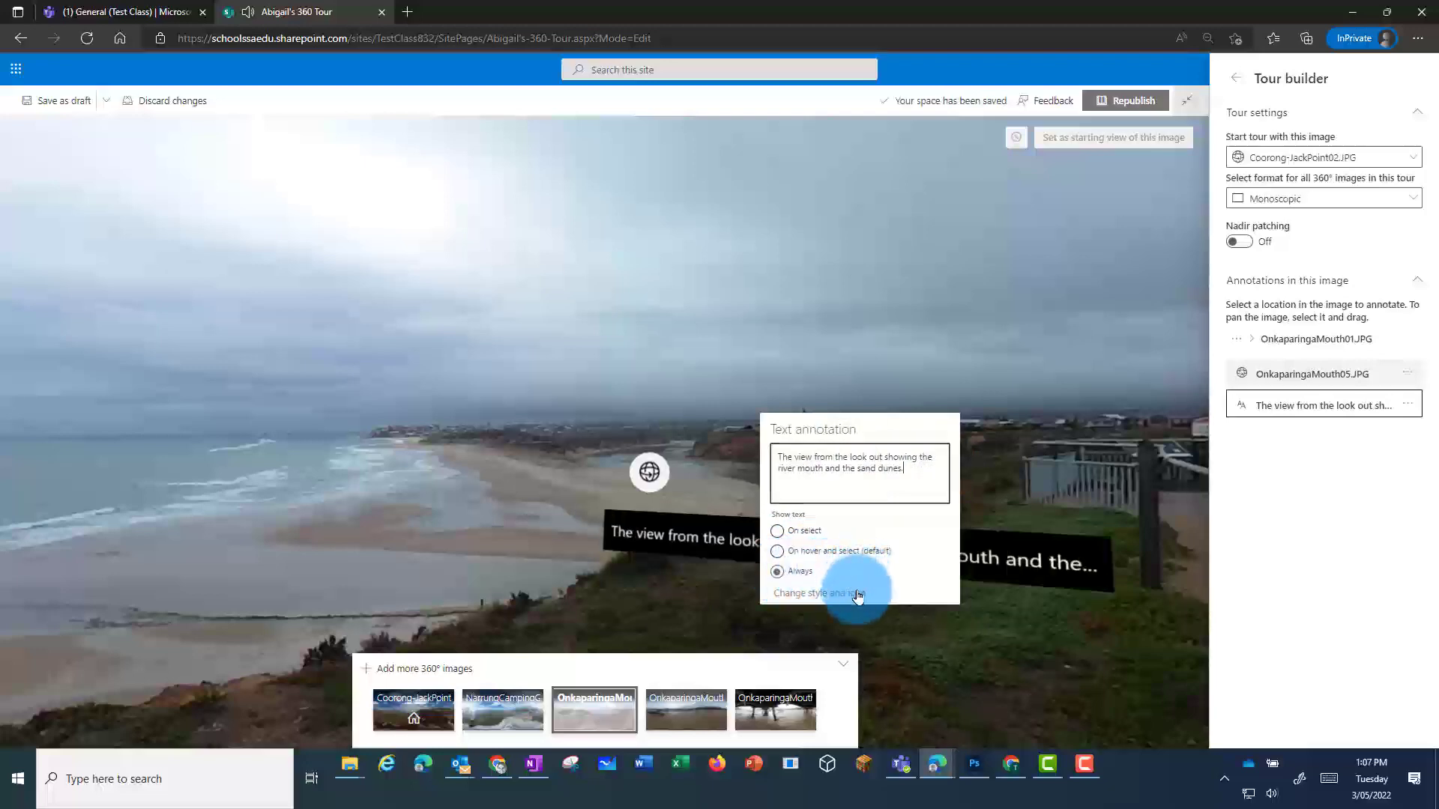
click(1176, 629)
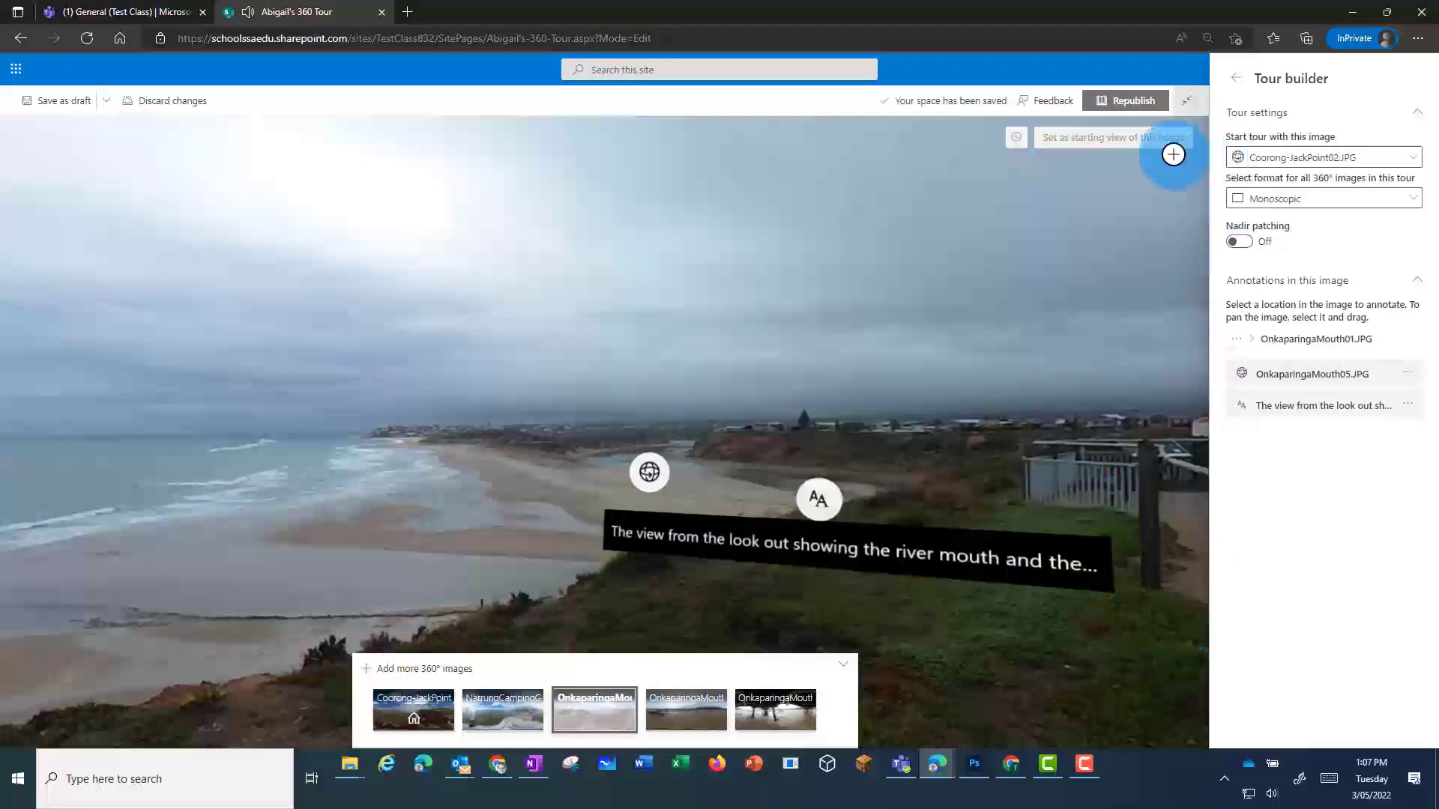
click(1129, 107)
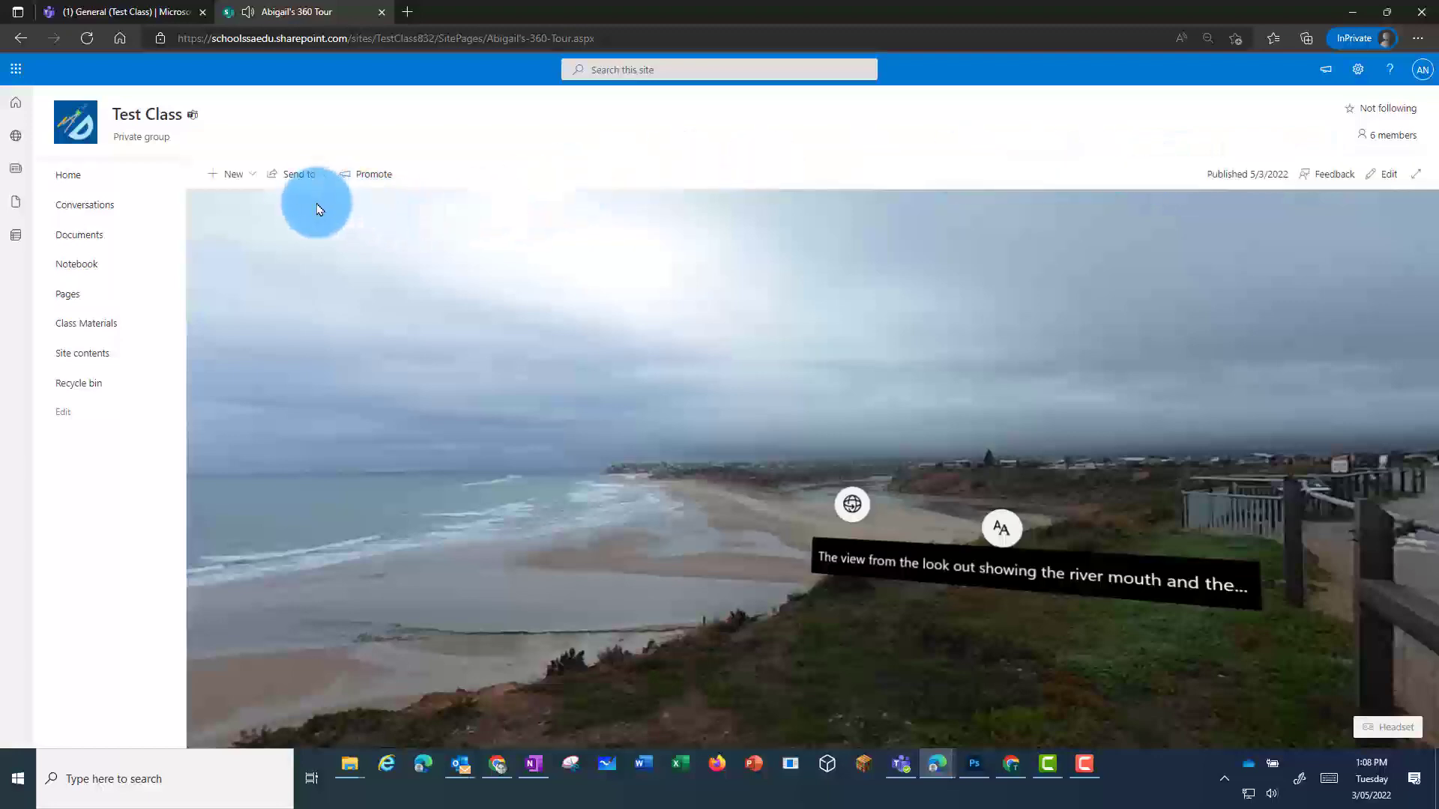
- Promote Abigail's 360 Tour to the Test Class site navigation and copy its page address
click(375, 180)
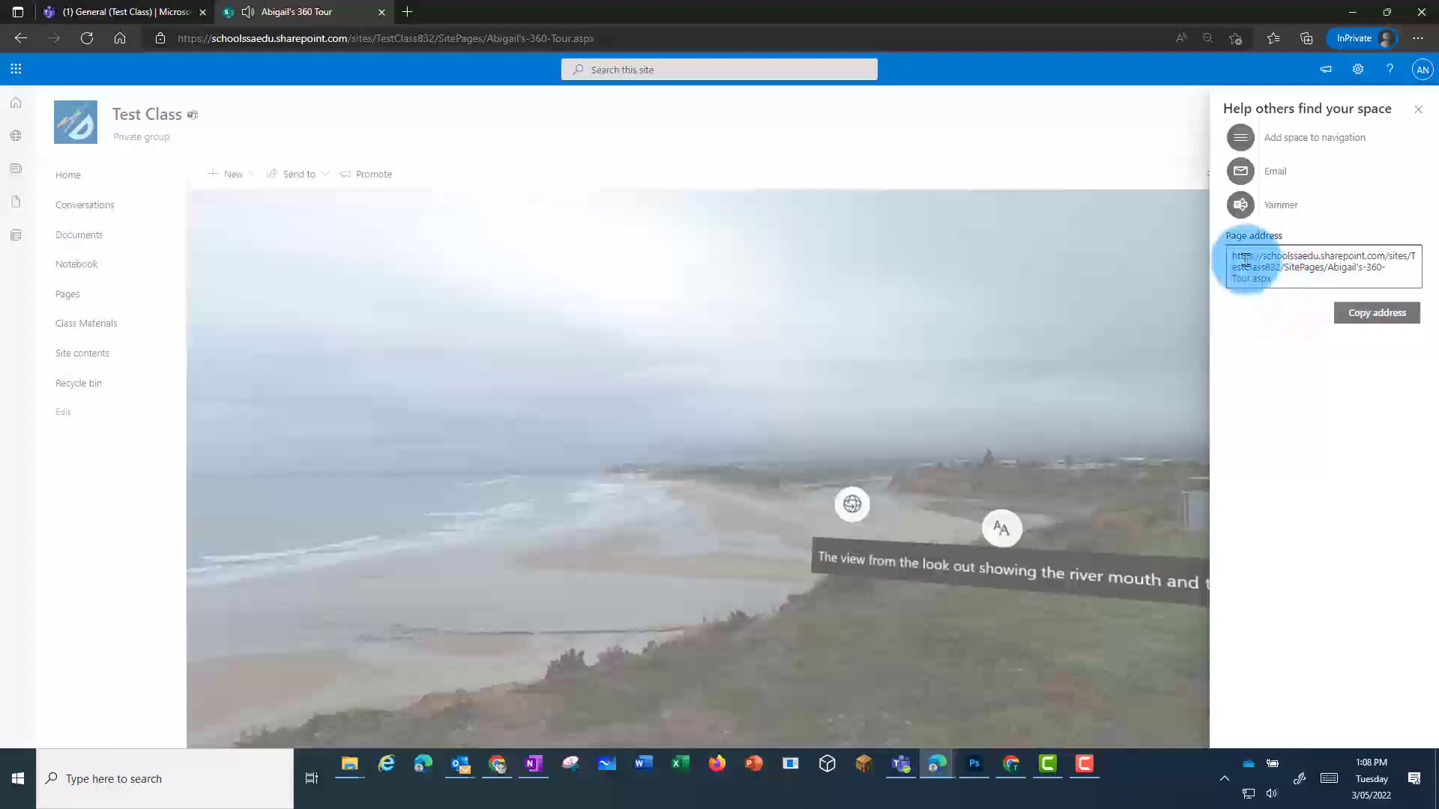
drag(1235, 256, 1333, 283)
click(1376, 314)
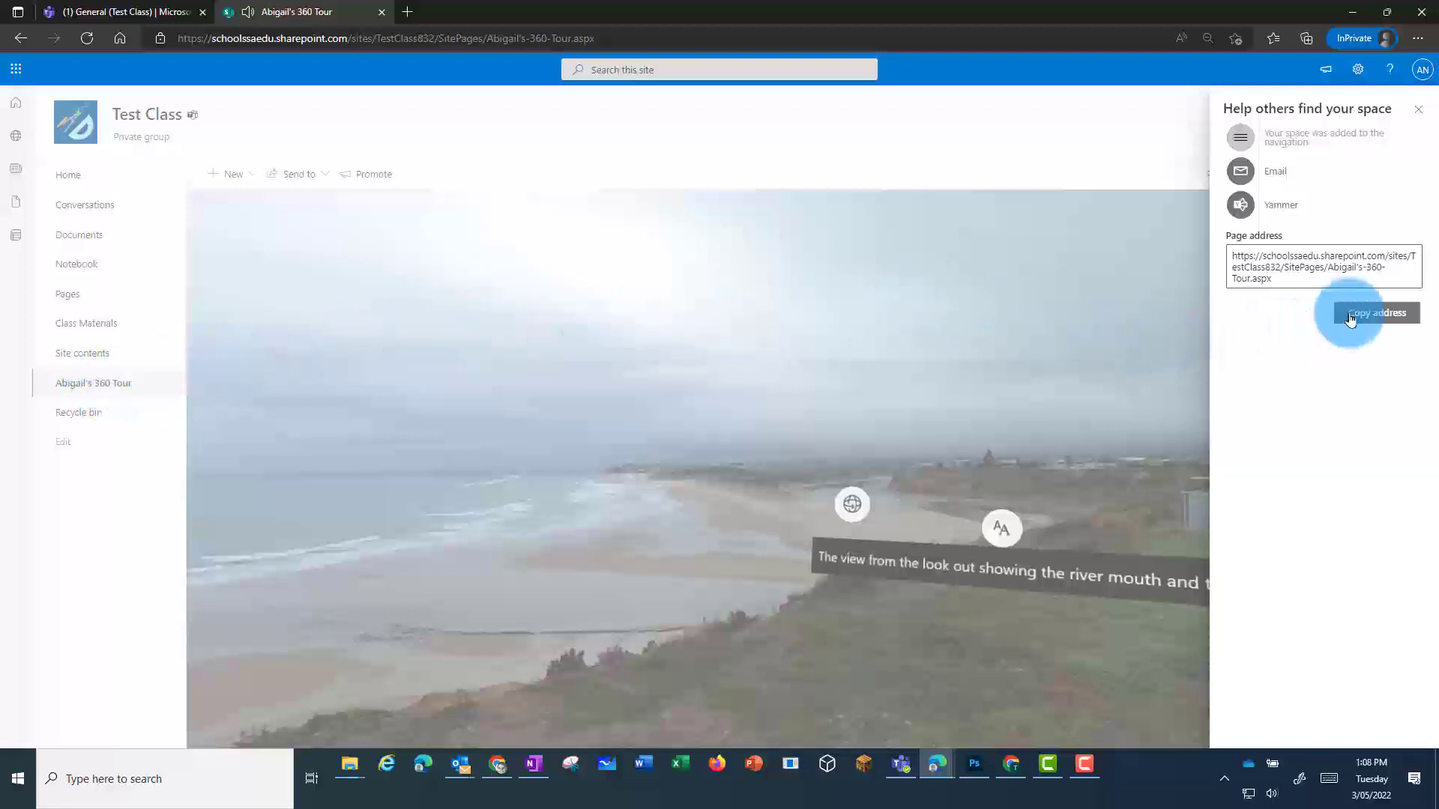
click(1376, 315)
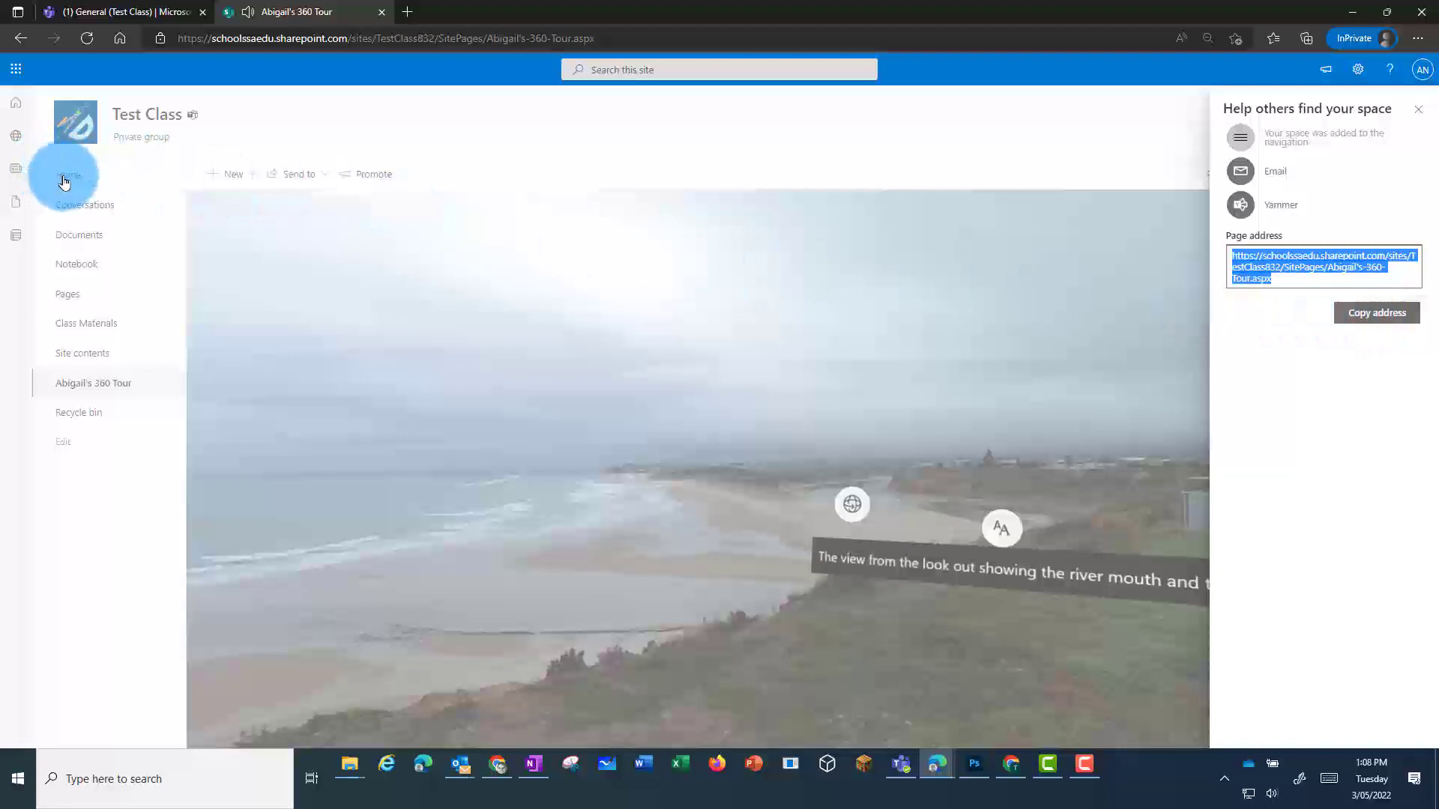
- Reply to the latest General channel post with 'Here is the link to my 360 river assignment:' and the pasted tour URL
click(135, 18)
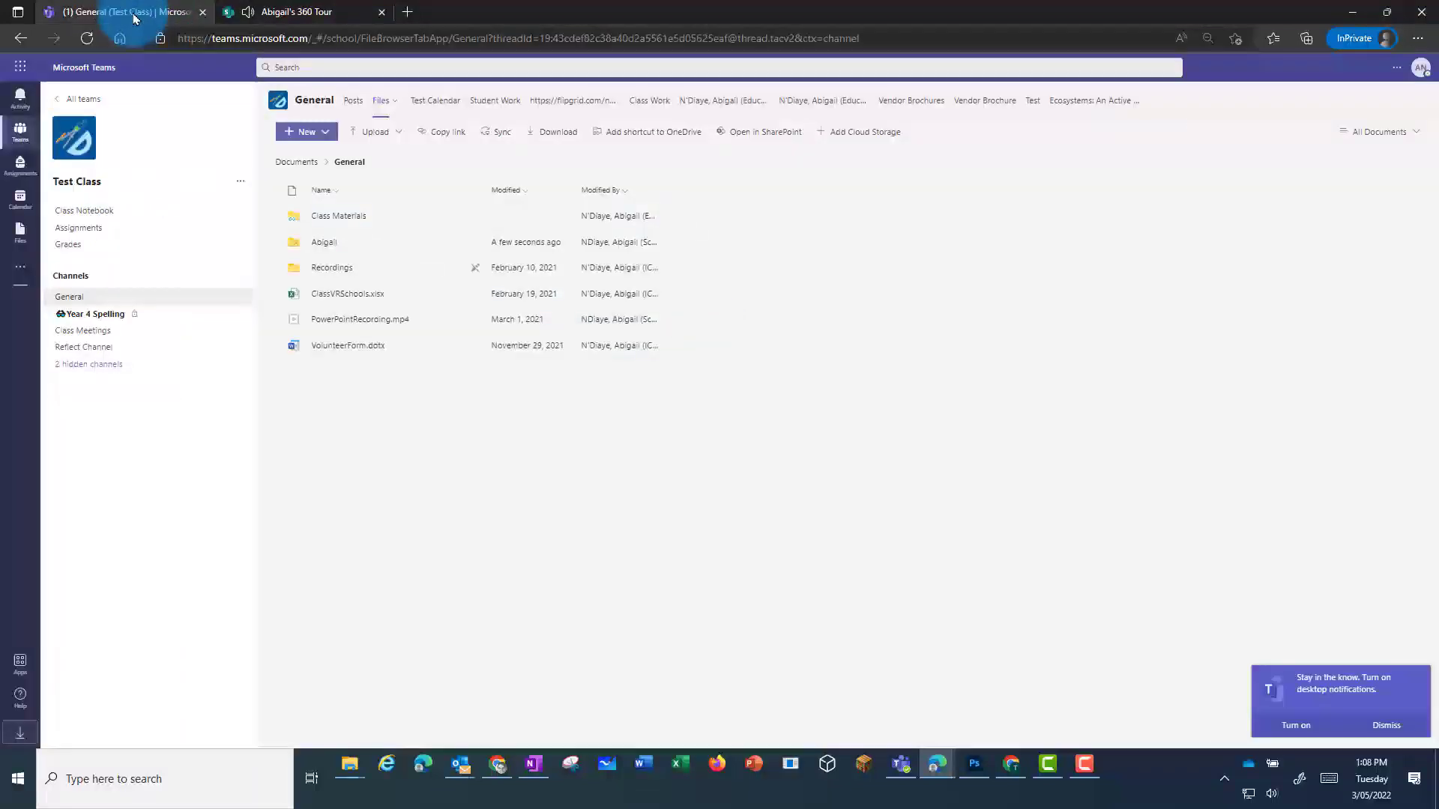
click(354, 102)
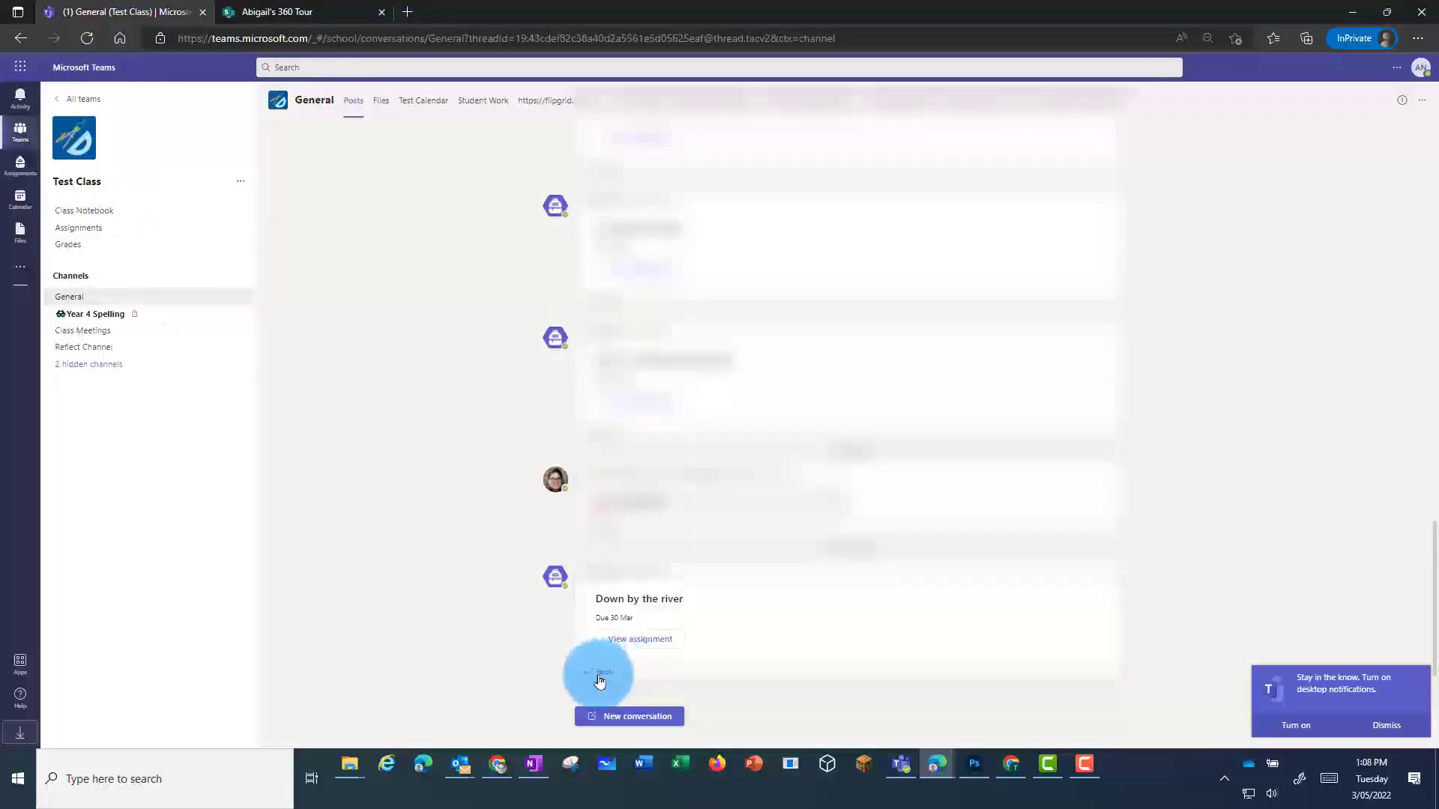
click(686, 675)
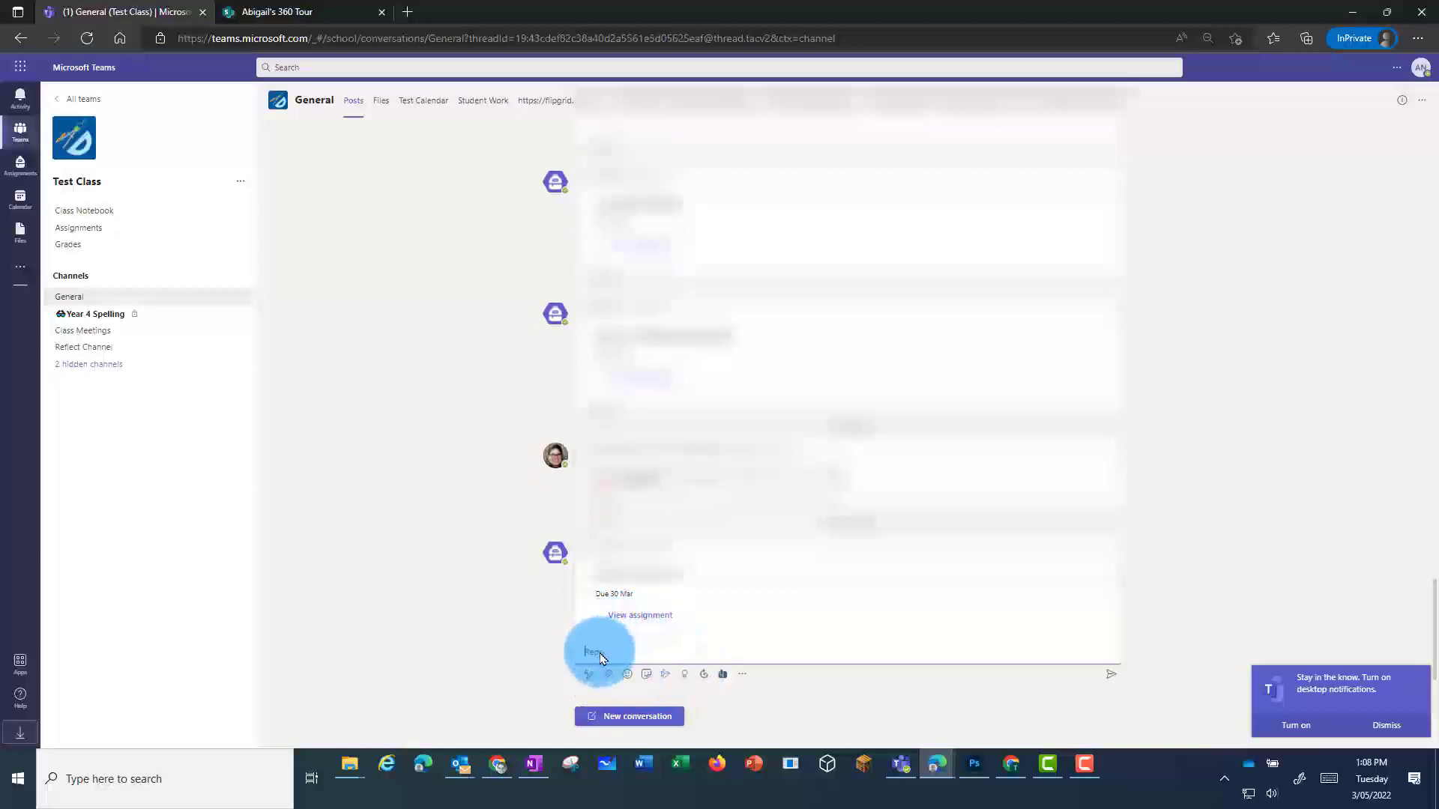
text(Here is the link to my 360 river)
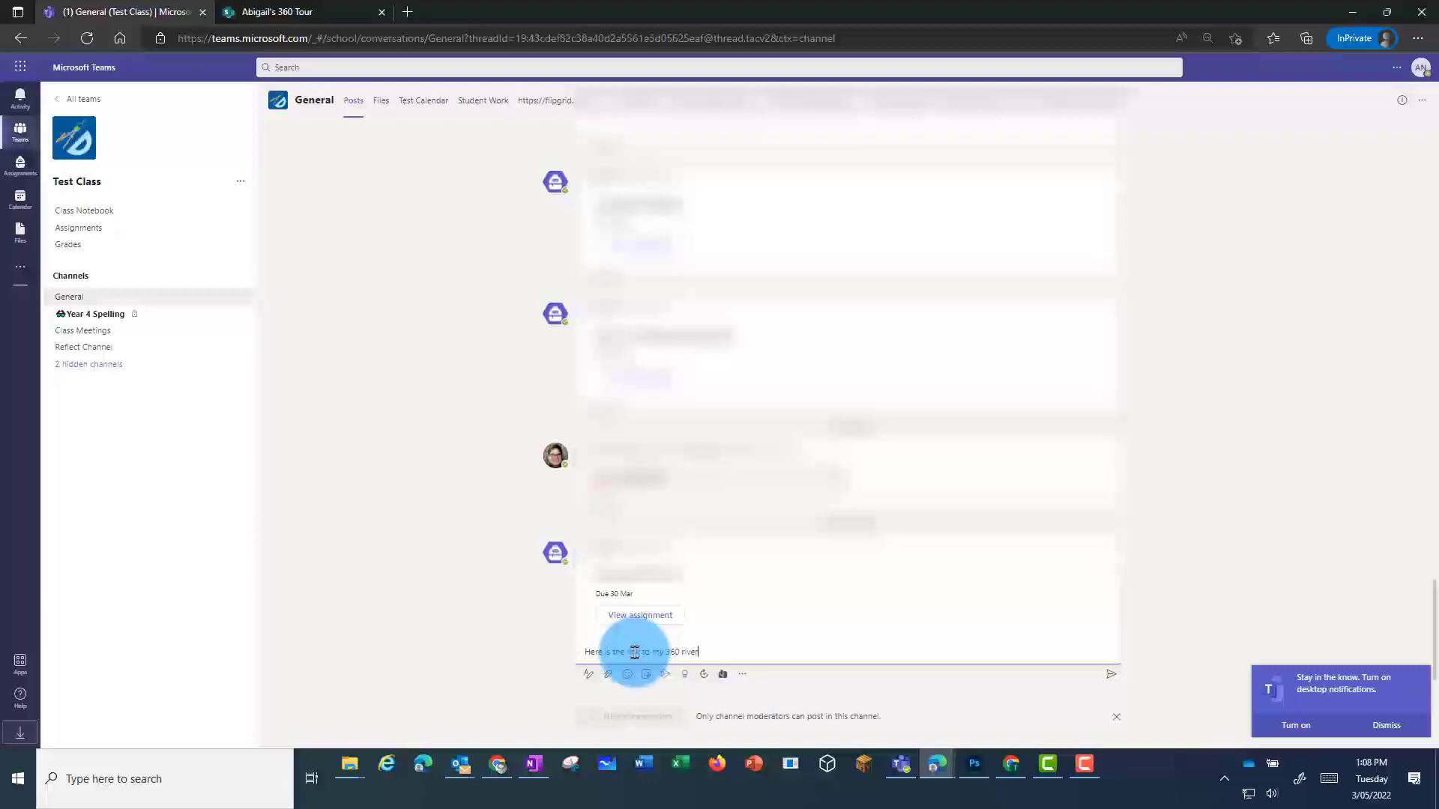
text( assignment:)
key(ctrl+v)
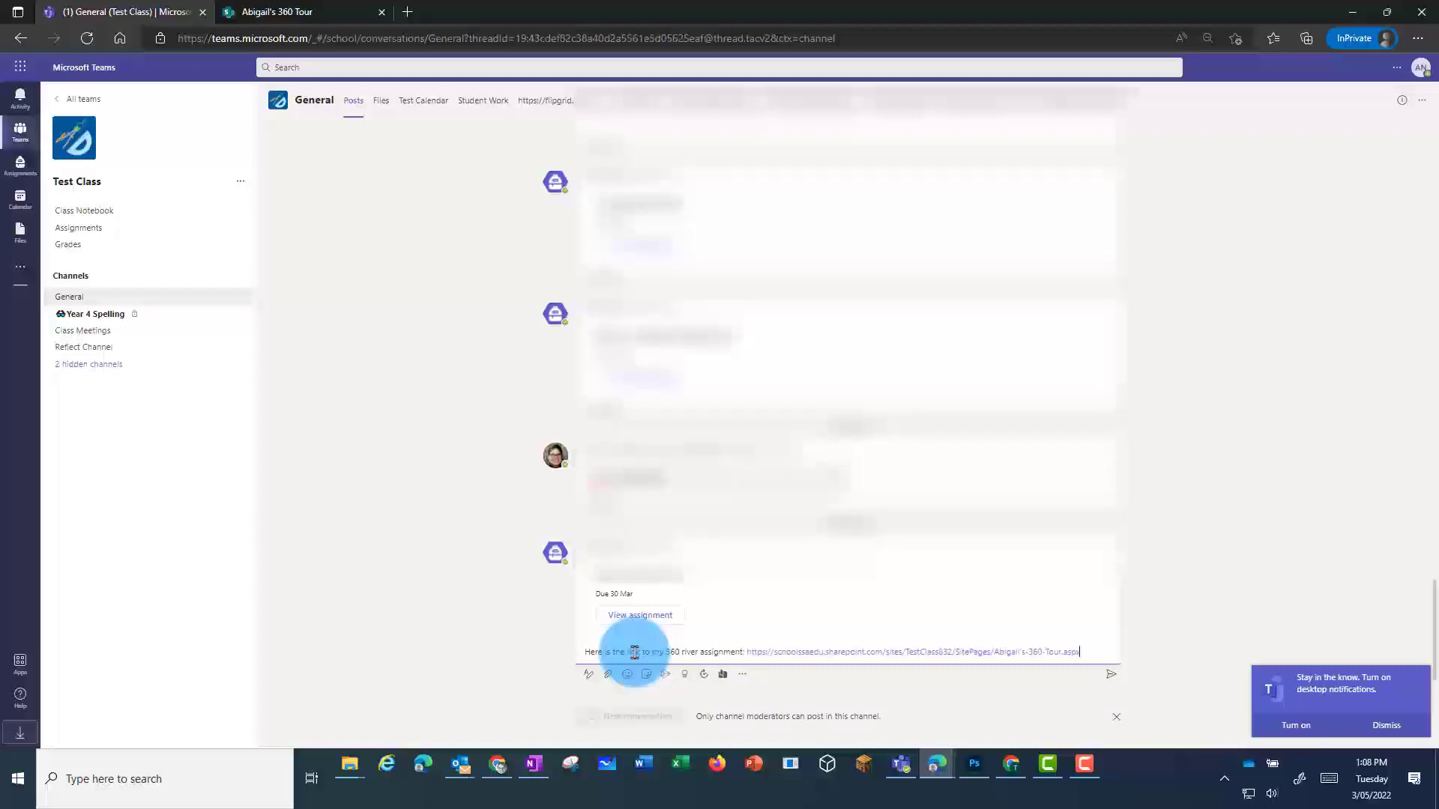
click(1108, 678)
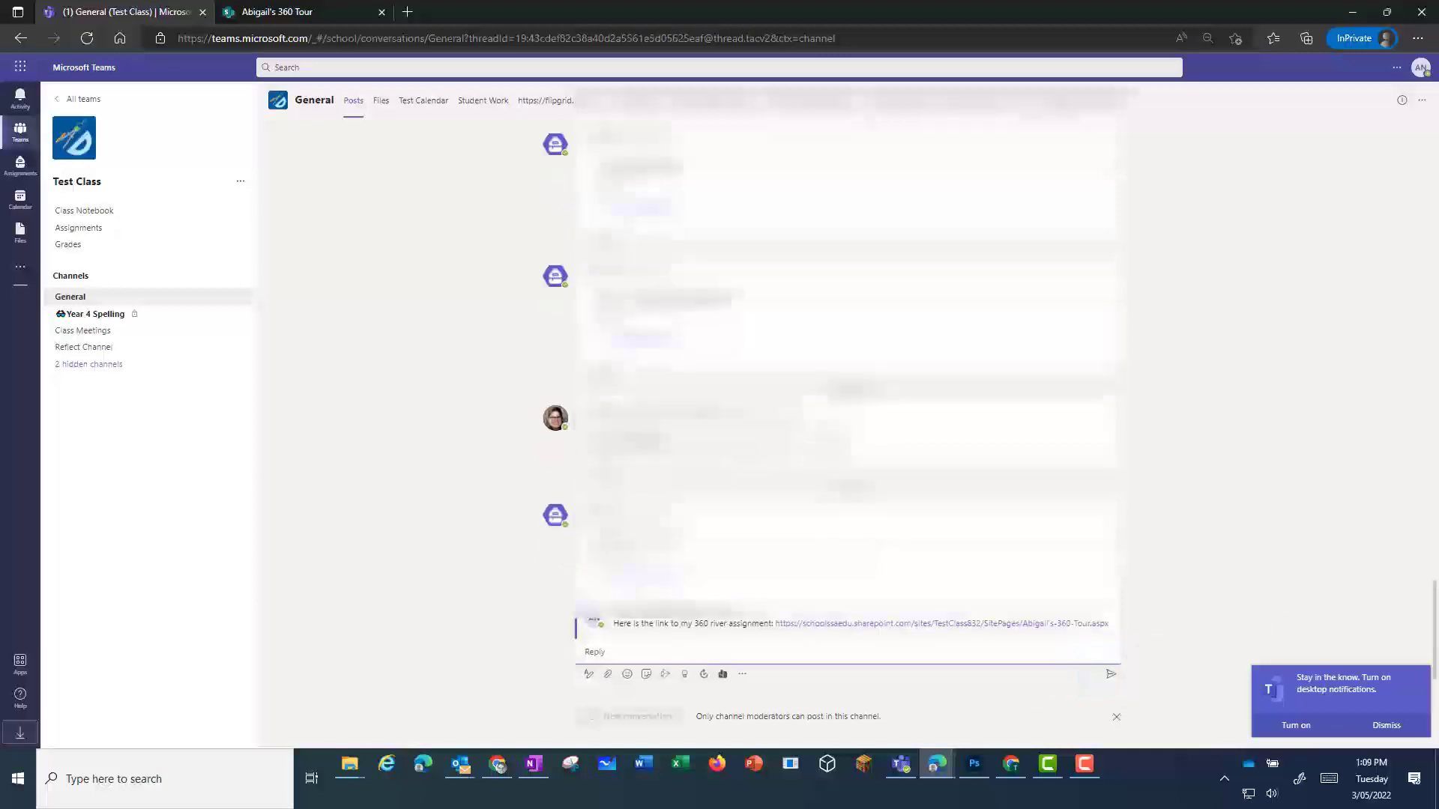
key(alt+Tab)
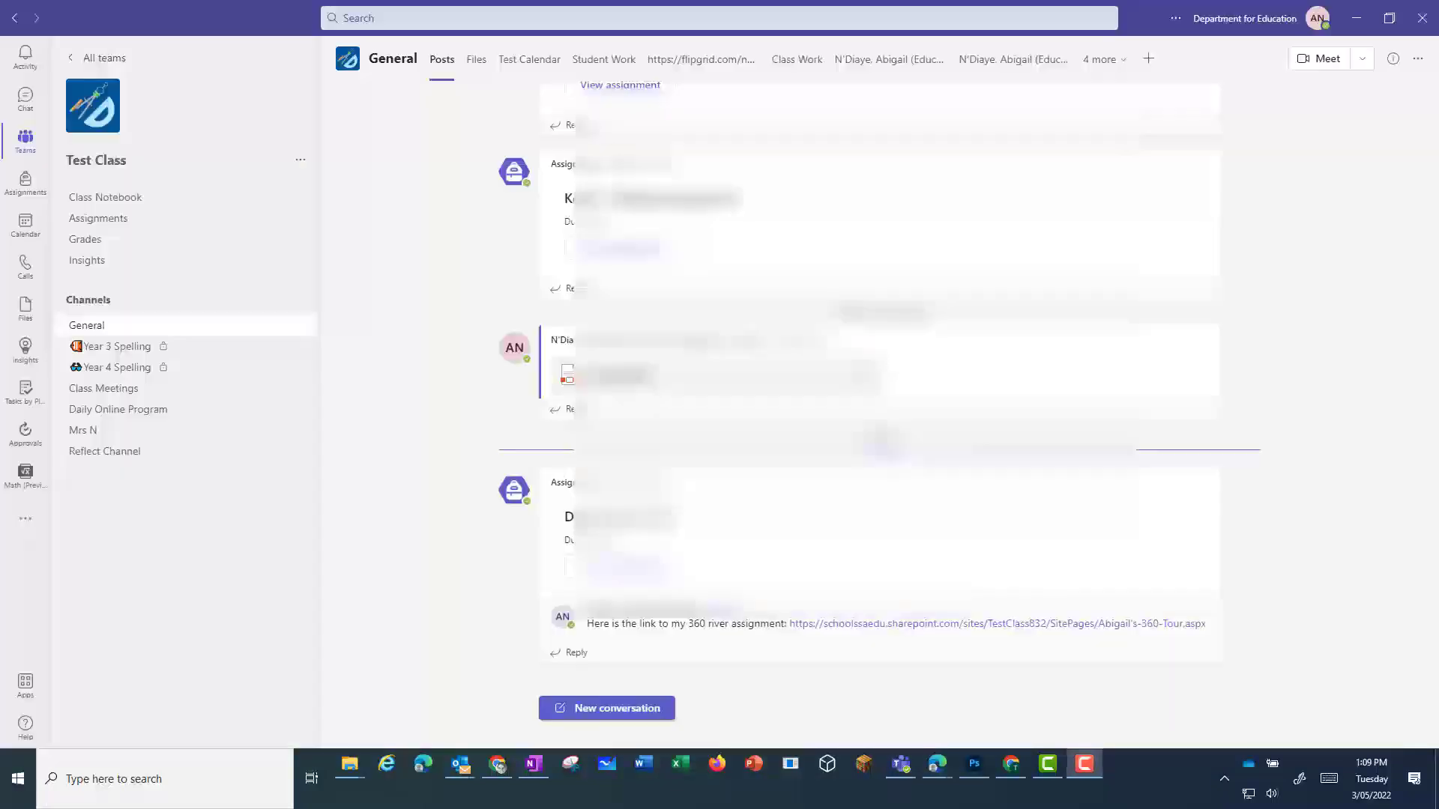
- Click the SharePoint link in the posted Teams reply to open Abigail's 360 Tour in the browser
mouse_move(1174, 551)
mouse_down()
mouse_move(1179, 499)
mouse_move(1314, 443)
mouse_up()
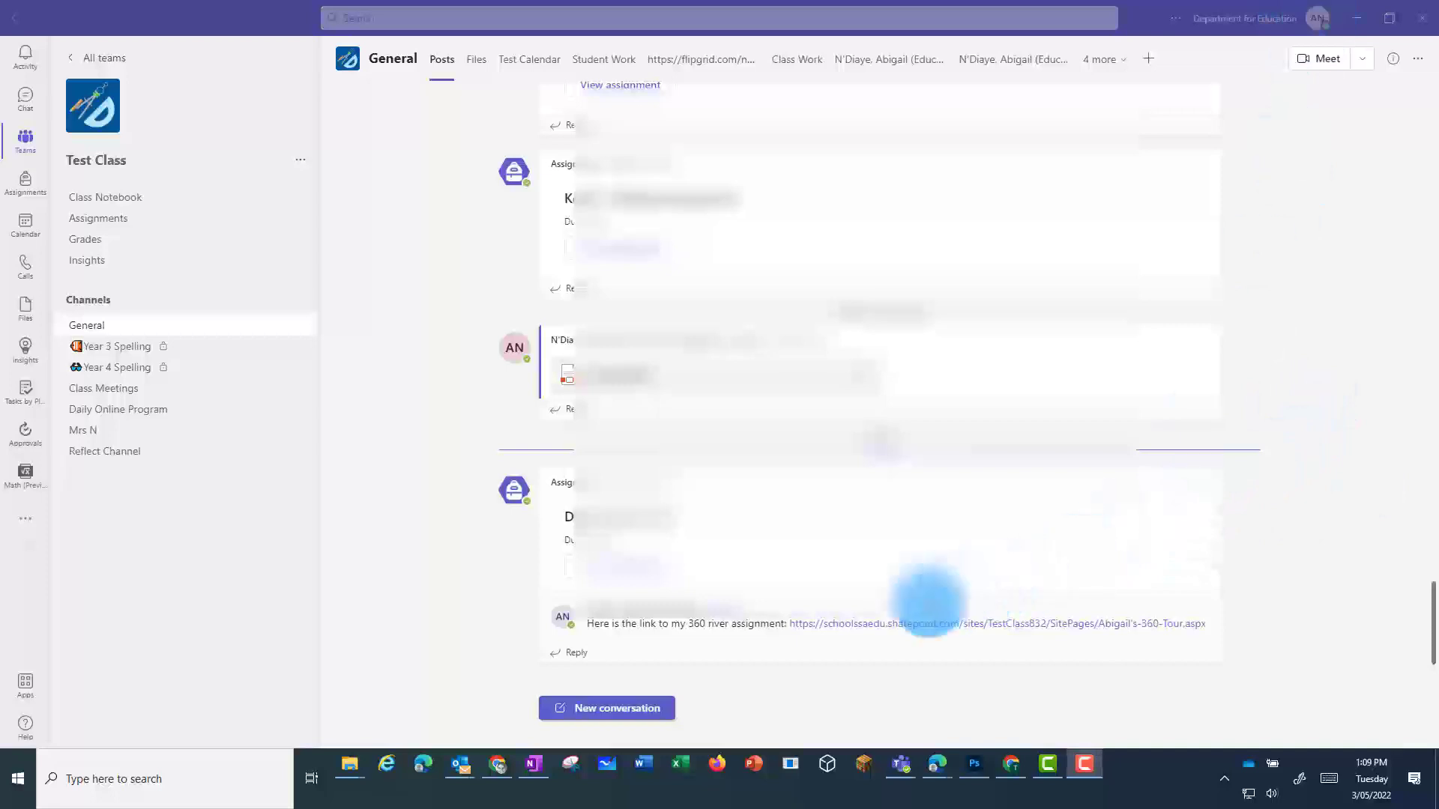
click(874, 631)
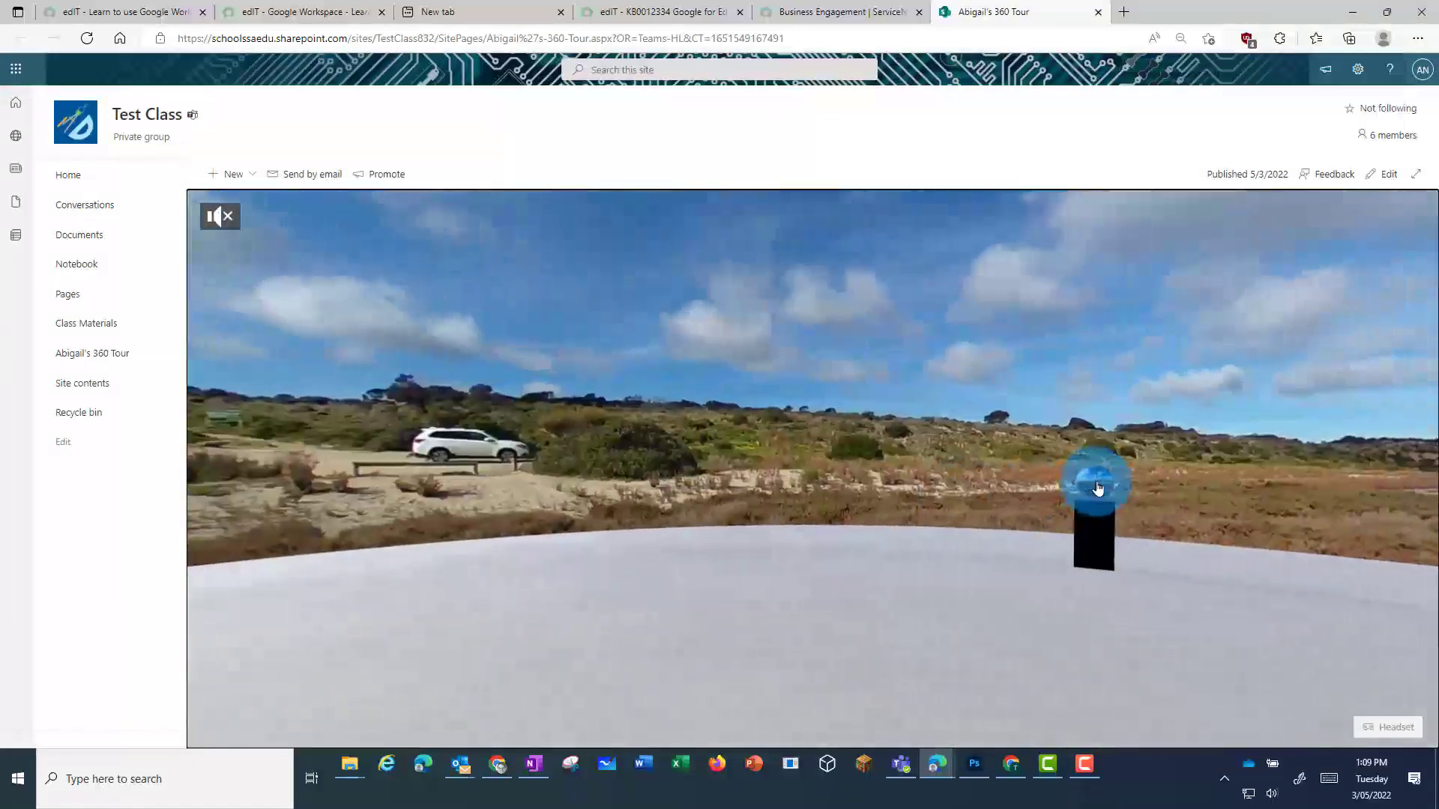
- Turn the dune scene, follow a hotspot to the next 360° image, then open the site's Pages library
click(1098, 487)
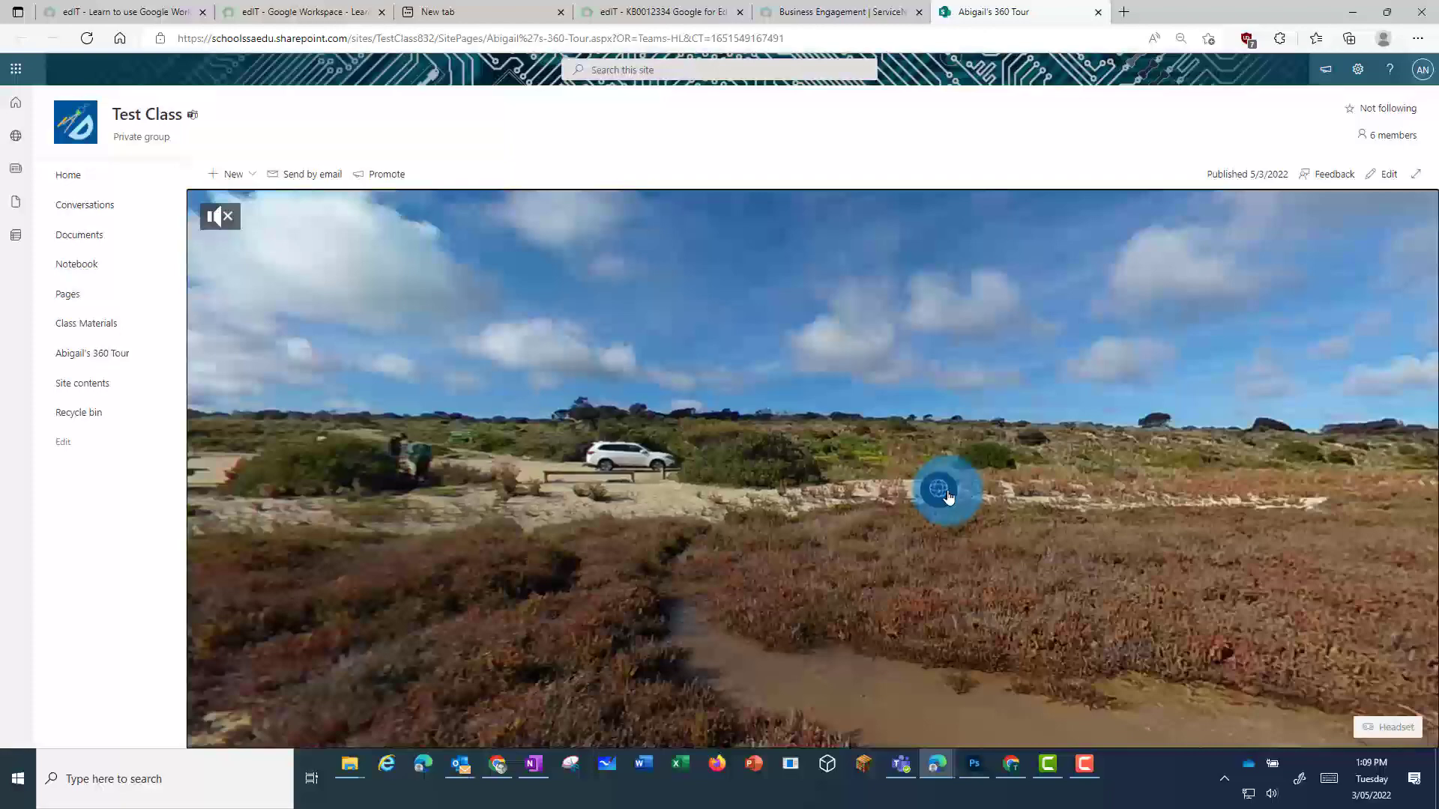
click(948, 497)
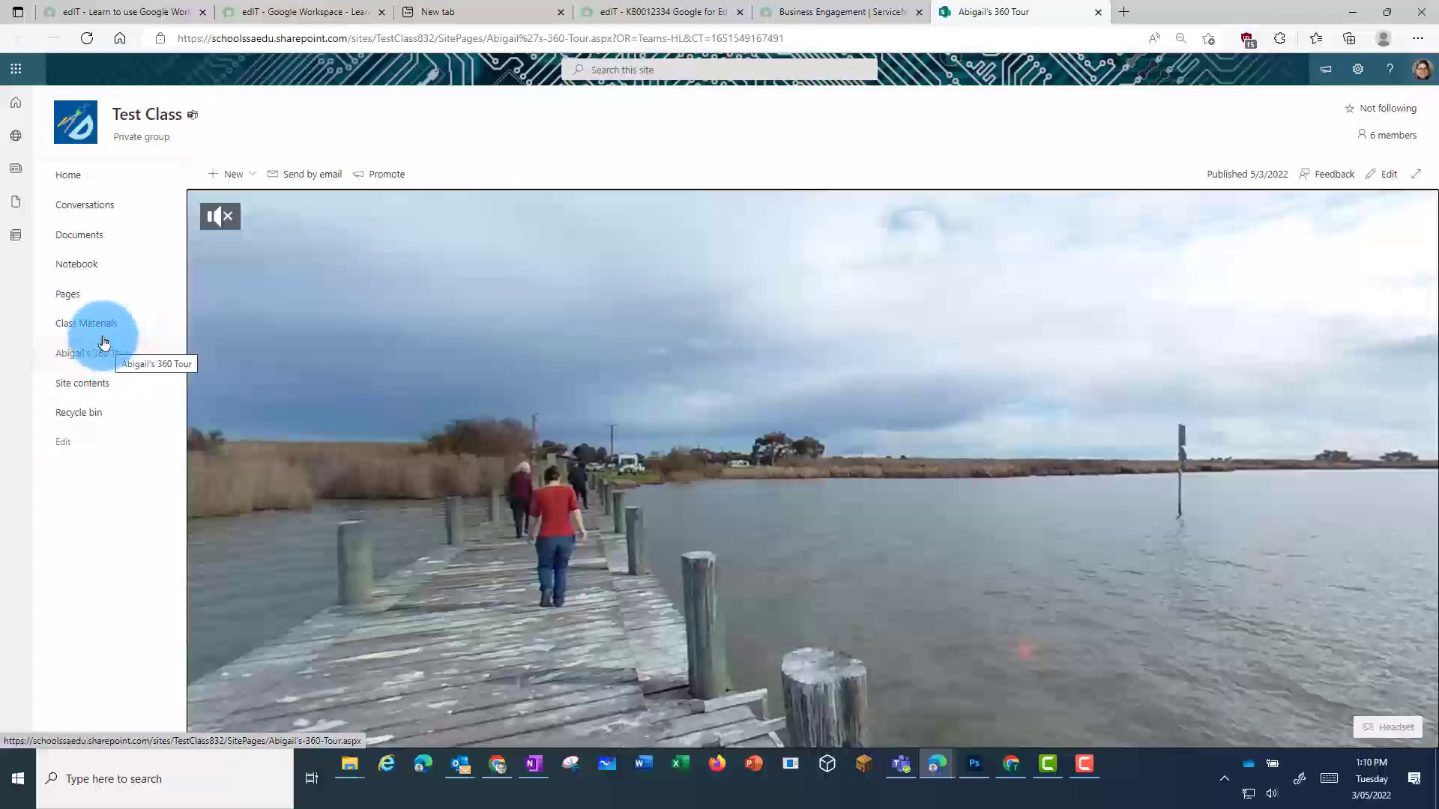
click(76, 303)
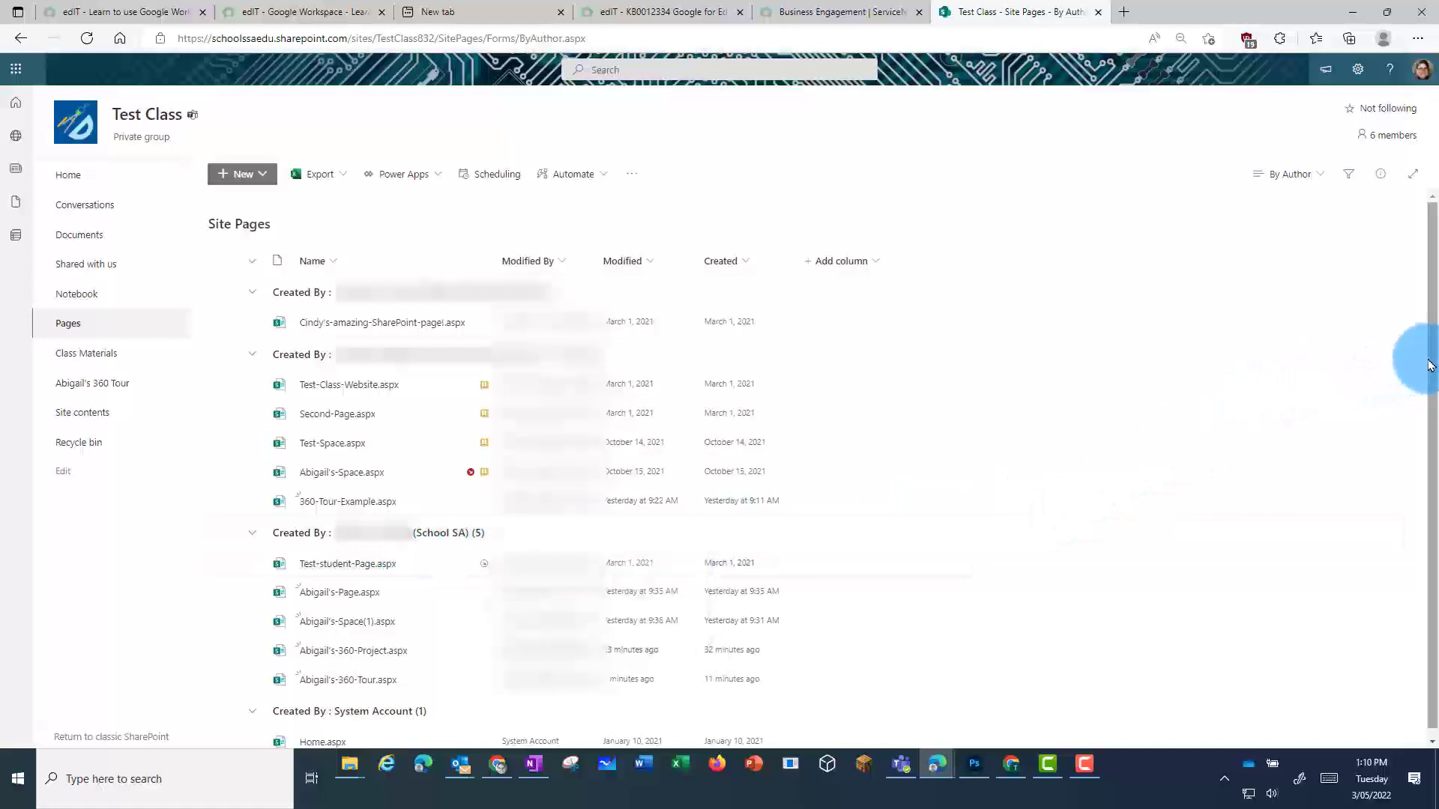
- Collapse the five-page School SA 'Created By' group in the Site Pages library
scroll(1432, 407, down, 1)
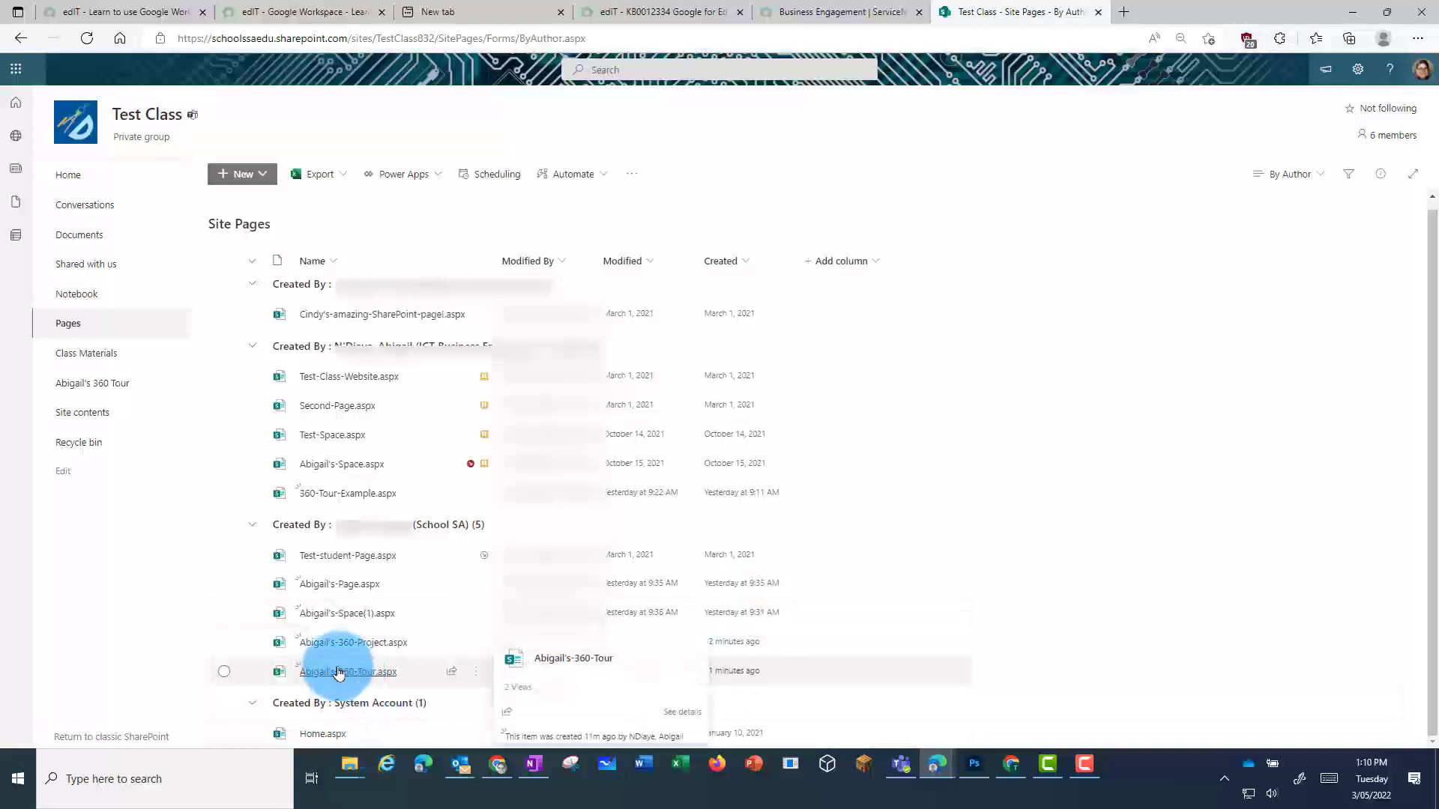
click(251, 525)
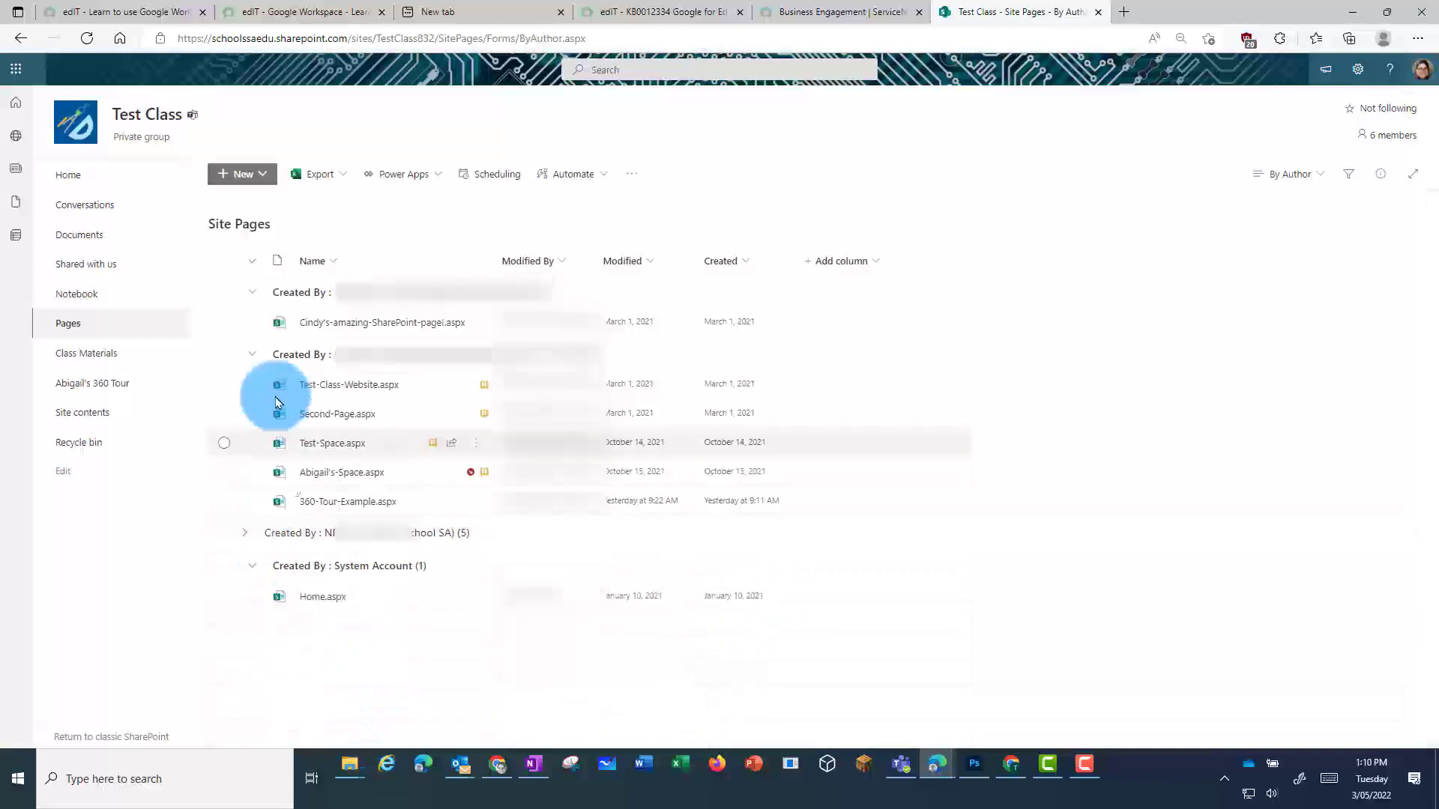